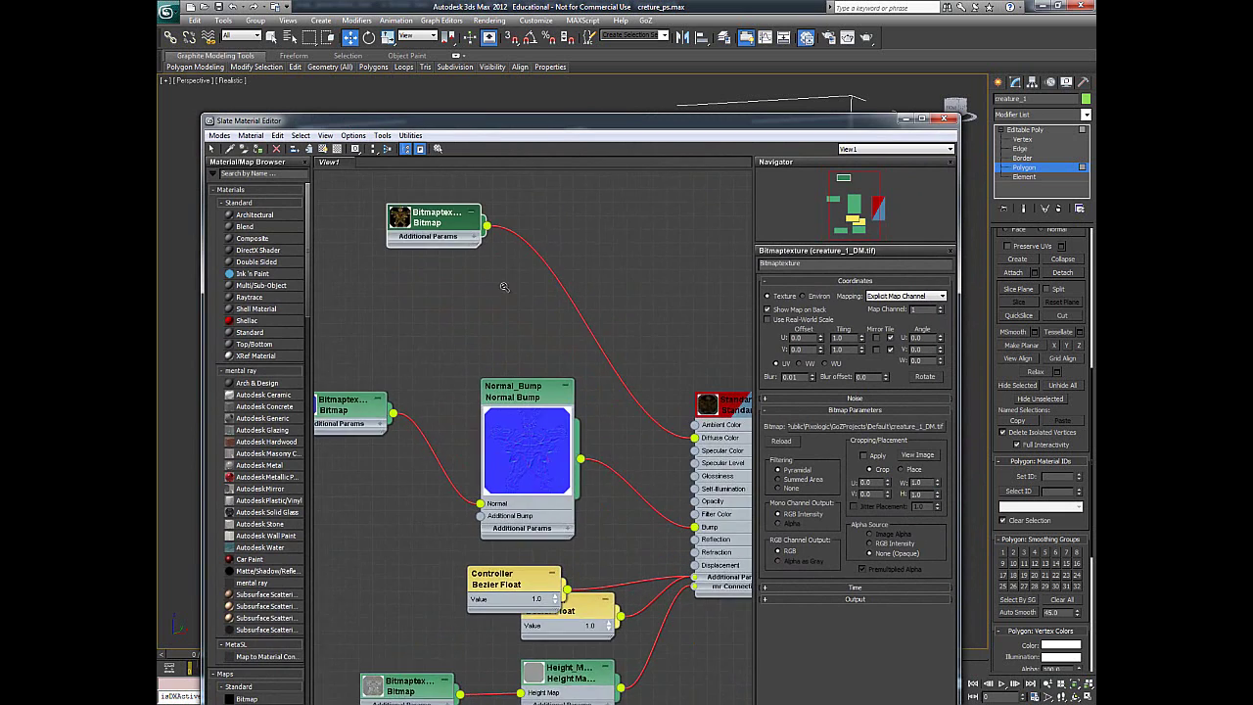
Rearrange the bitmap, Normal Bump, controller and Height Map nodes in the material graph, leaving the diffuse bitmap node apart above them
right_click(514, 329)
drag(474, 258, 515, 273)
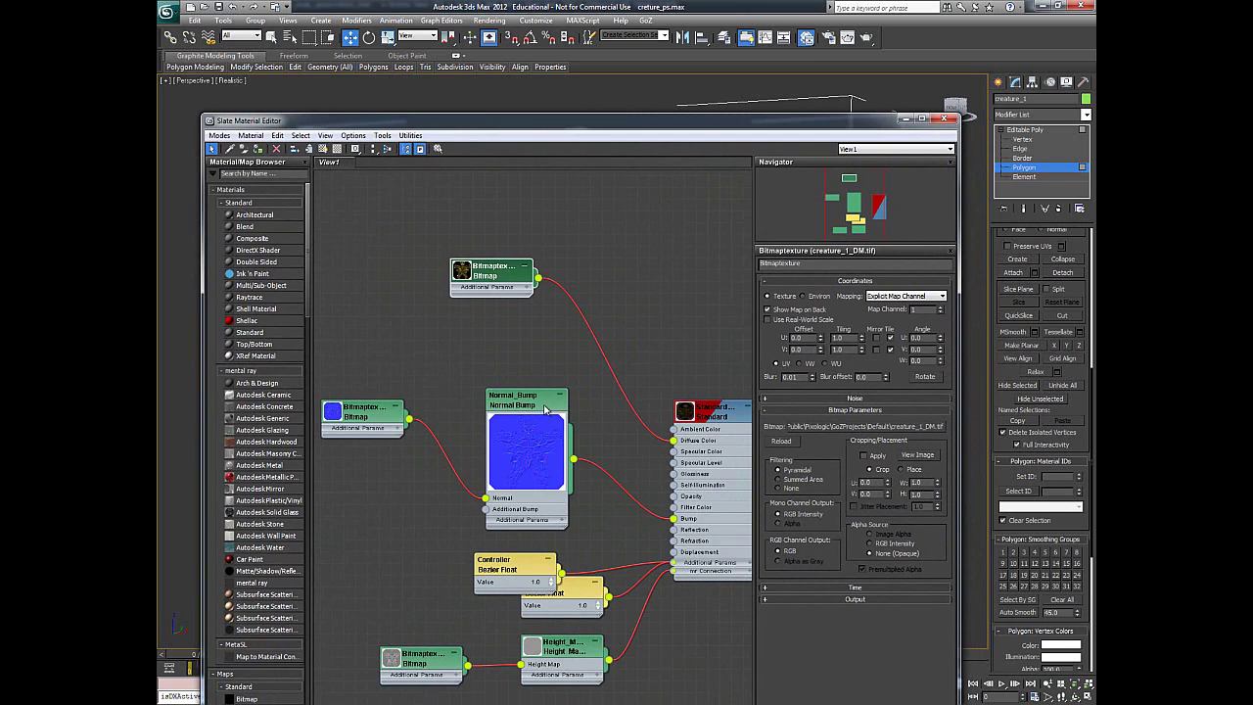
drag(544, 407, 519, 359)
click(373, 411)
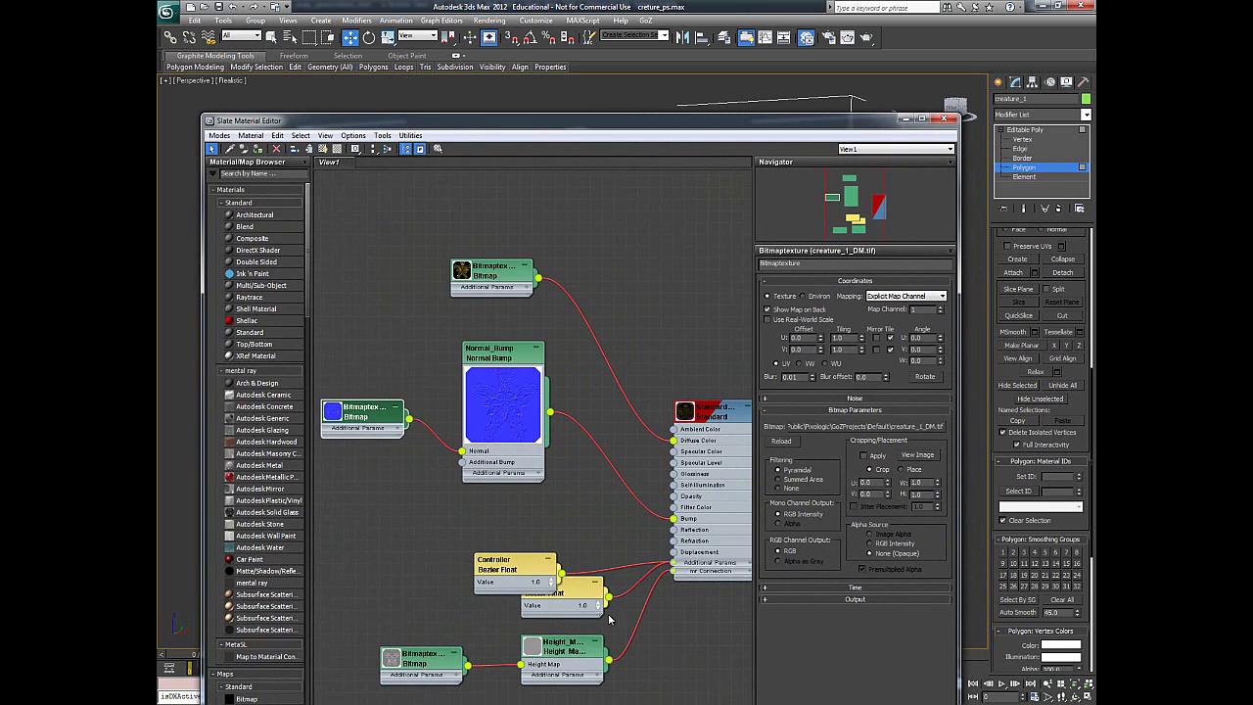
drag(513, 572, 513, 535)
drag(553, 646, 540, 646)
drag(502, 404, 477, 580)
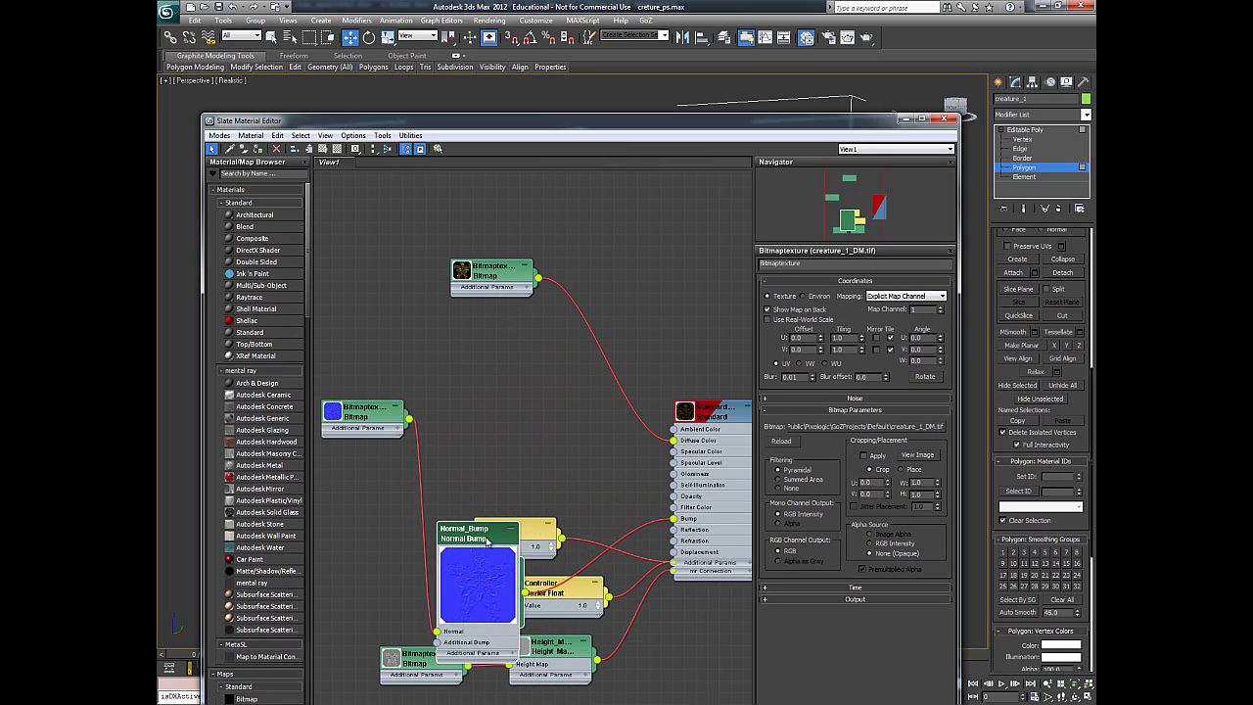
drag(381, 419, 370, 560)
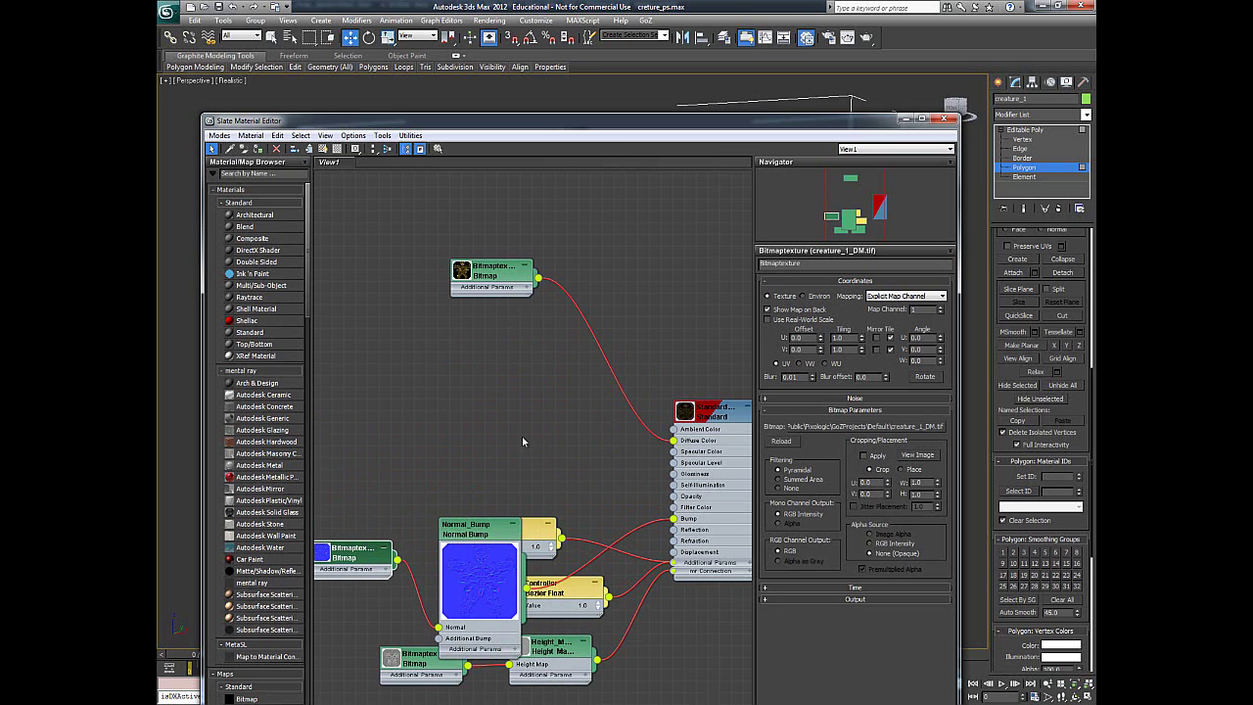
Show the diffuse bitmap on the creature in the viewport, moving the Slate Material Editor clear to check the texture from several sides
drag(809, 126, 756, 288)
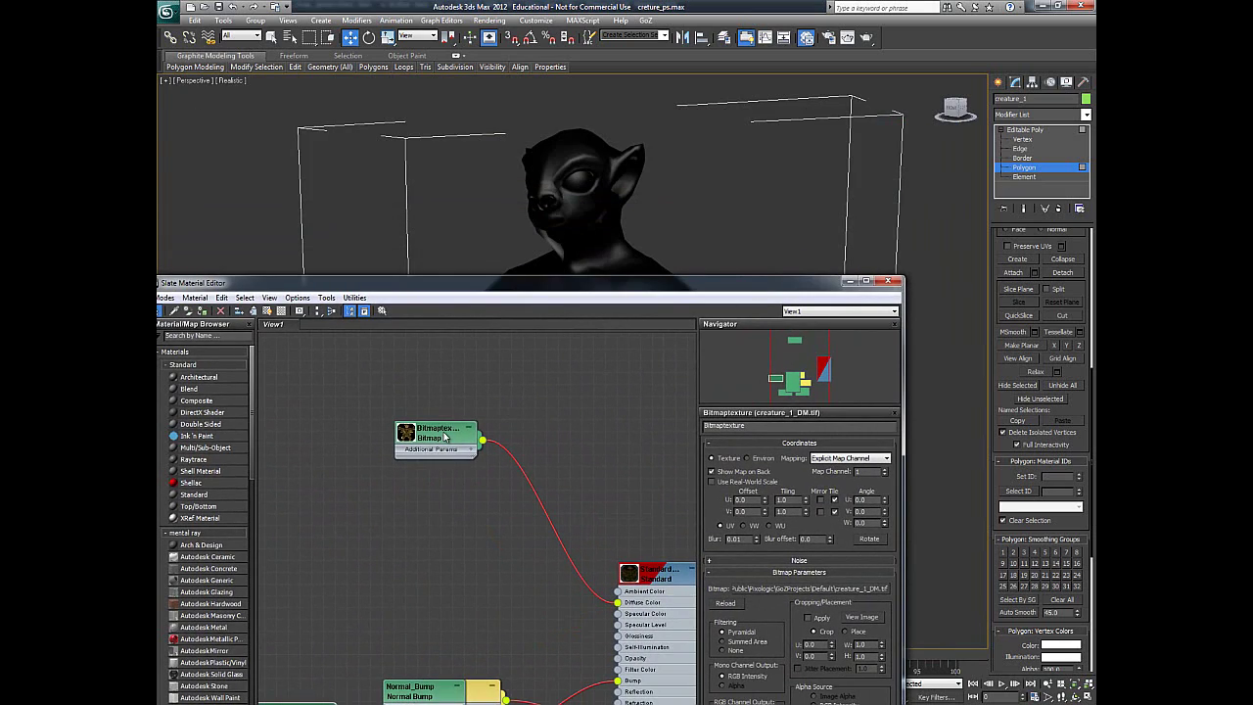
drag(377, 283, 522, 270)
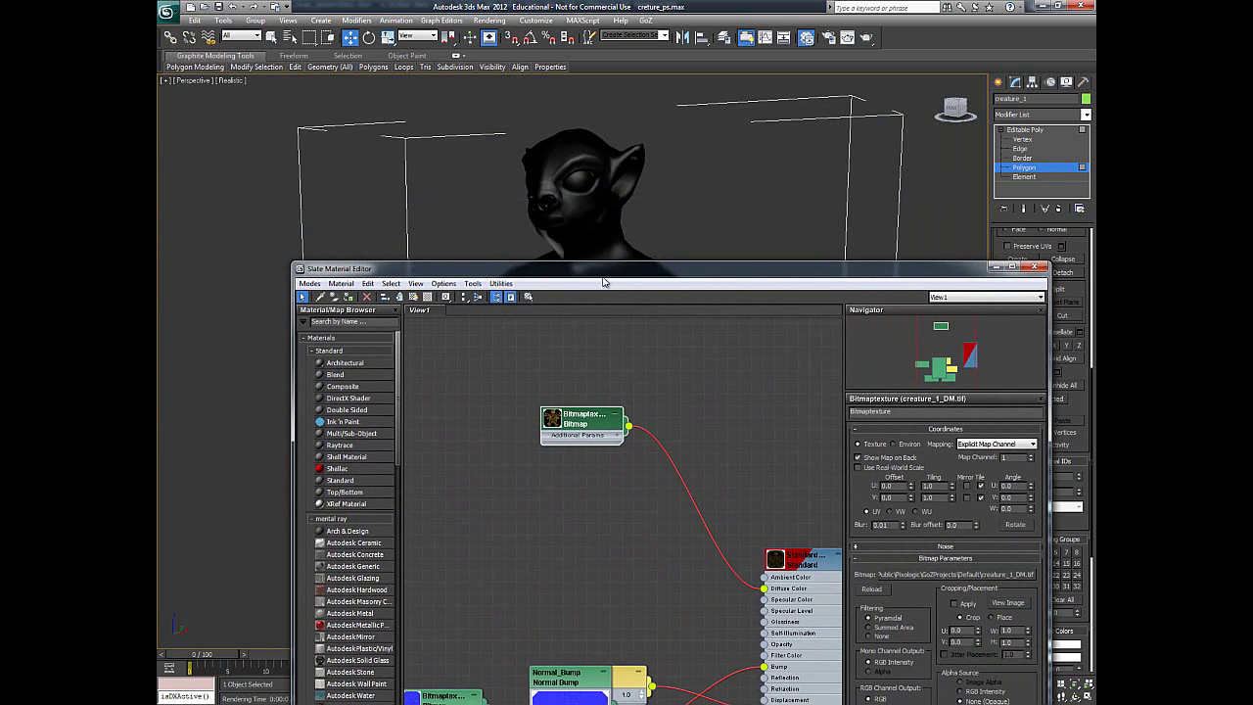
drag(604, 282, 602, 521)
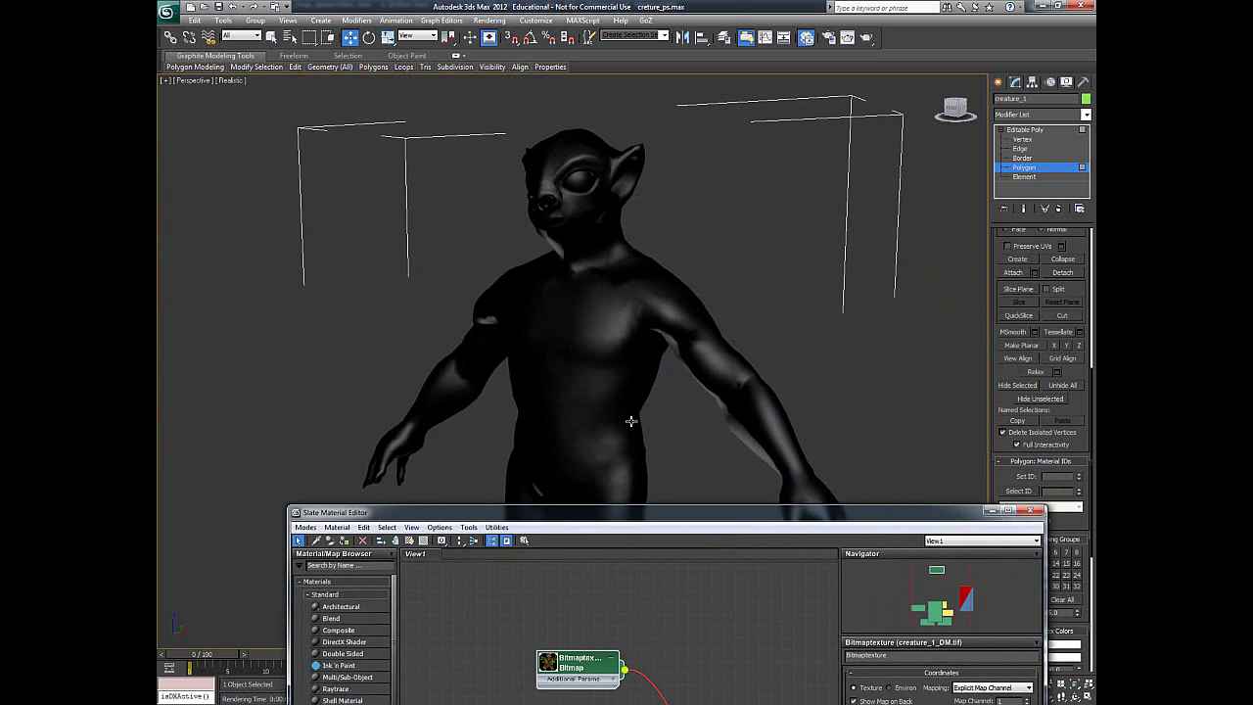
click(410, 540)
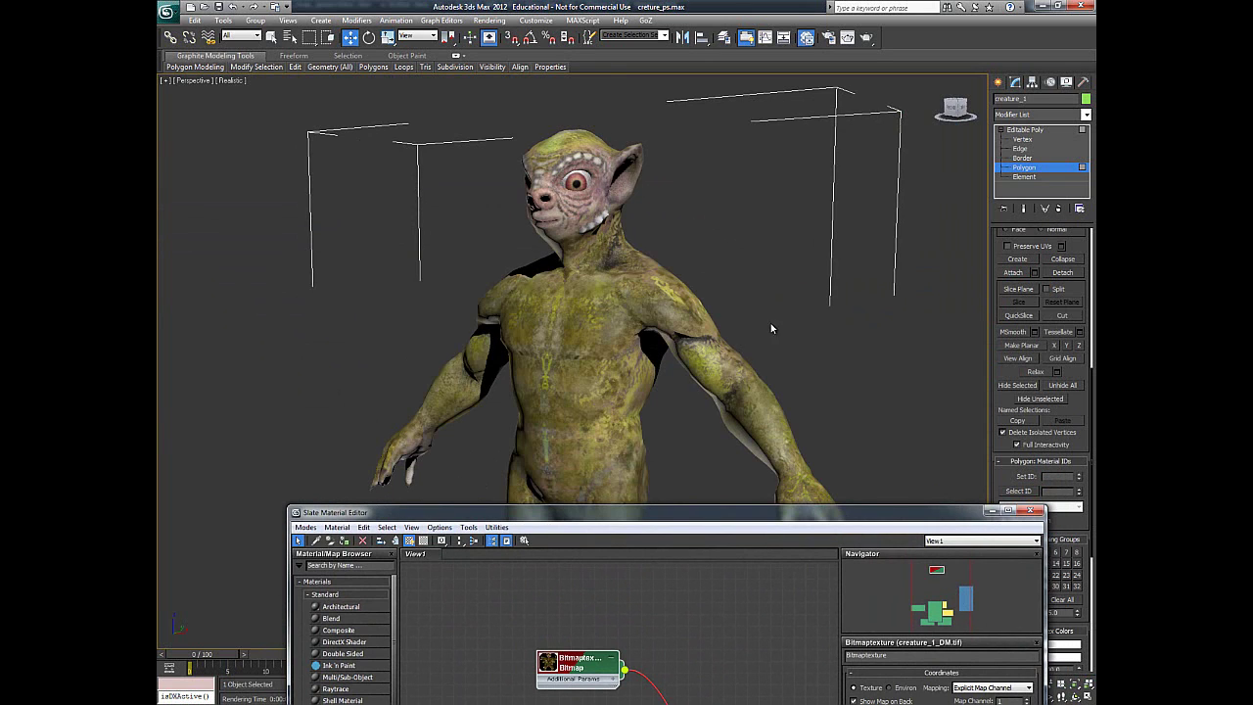
drag(714, 325, 696, 378)
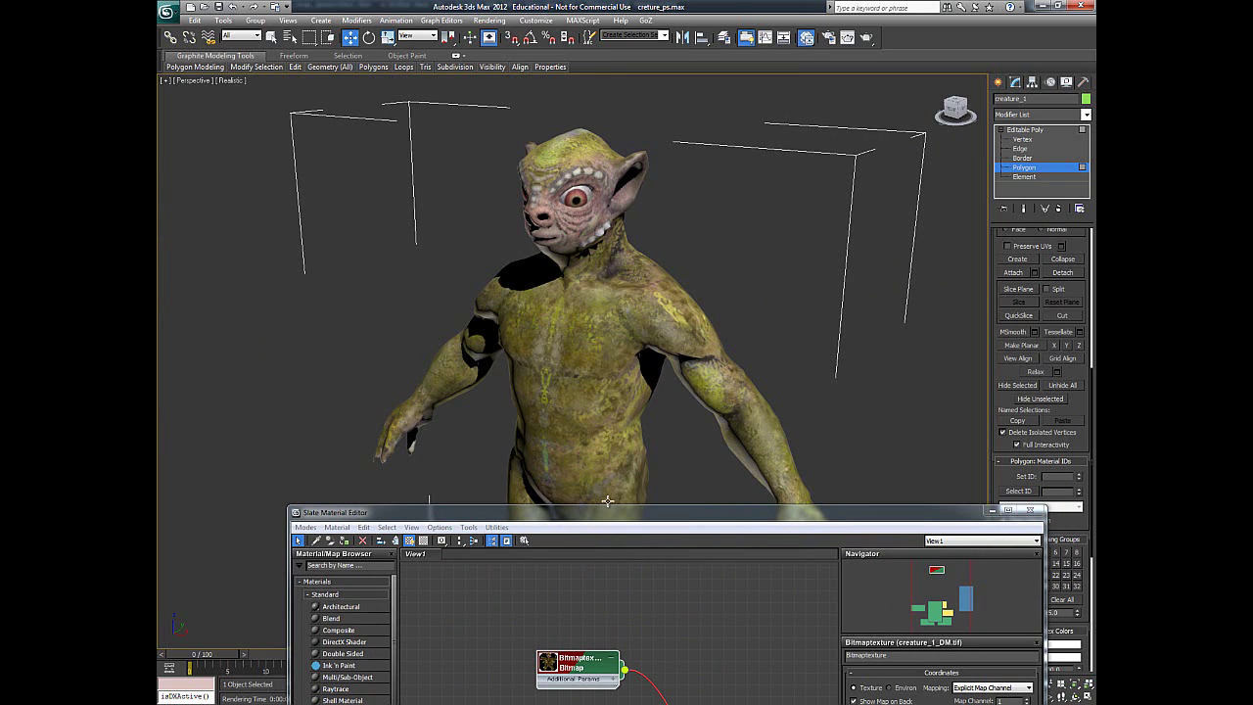
drag(618, 518, 624, 581)
drag(597, 446, 539, 437)
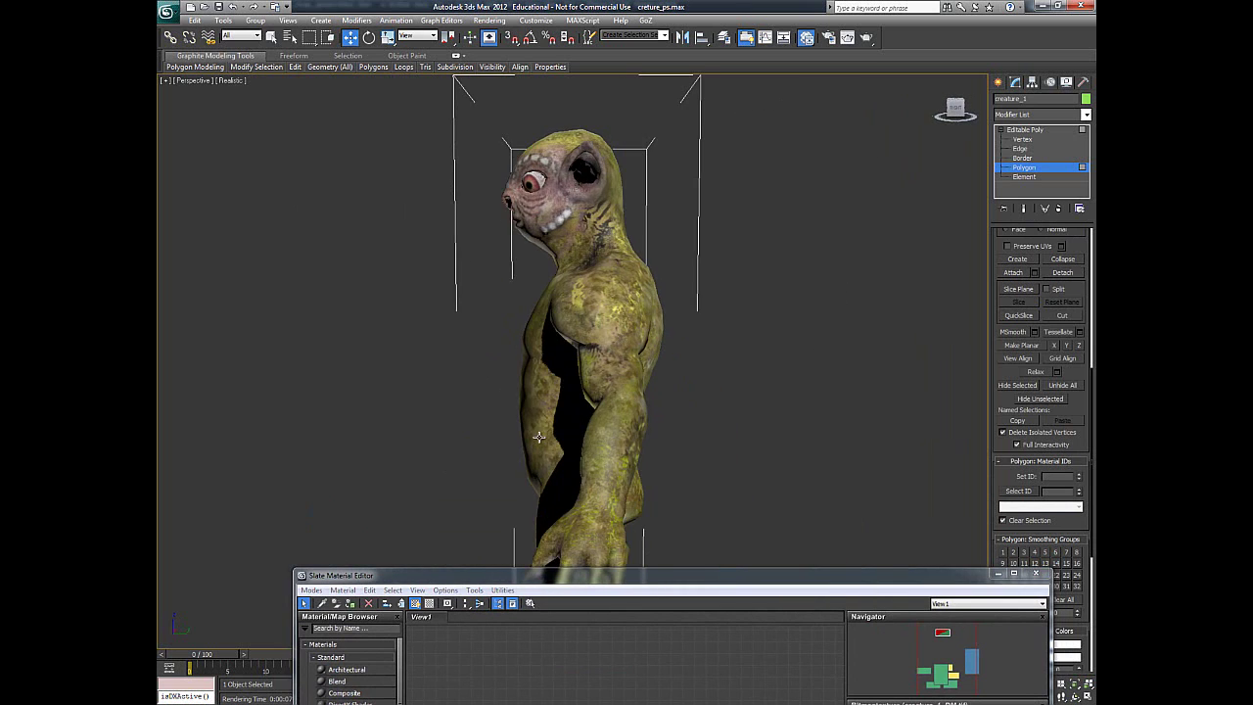
drag(678, 331, 713, 406)
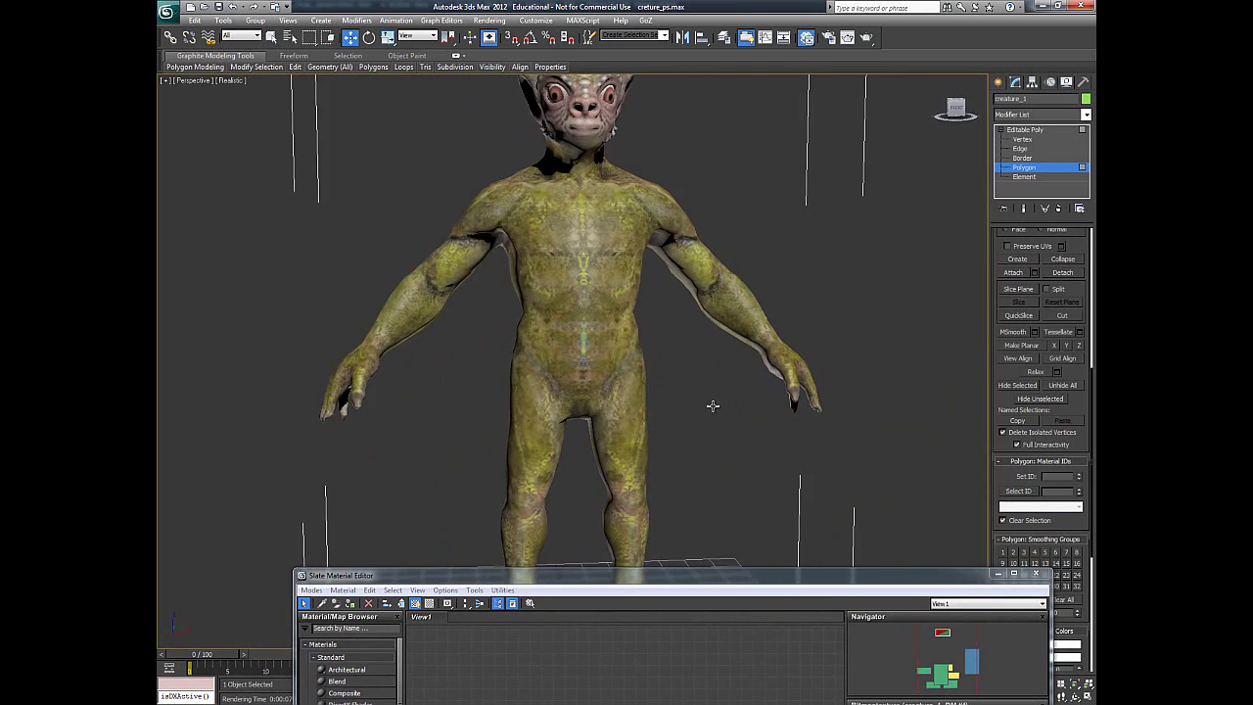
drag(782, 579, 742, 384)
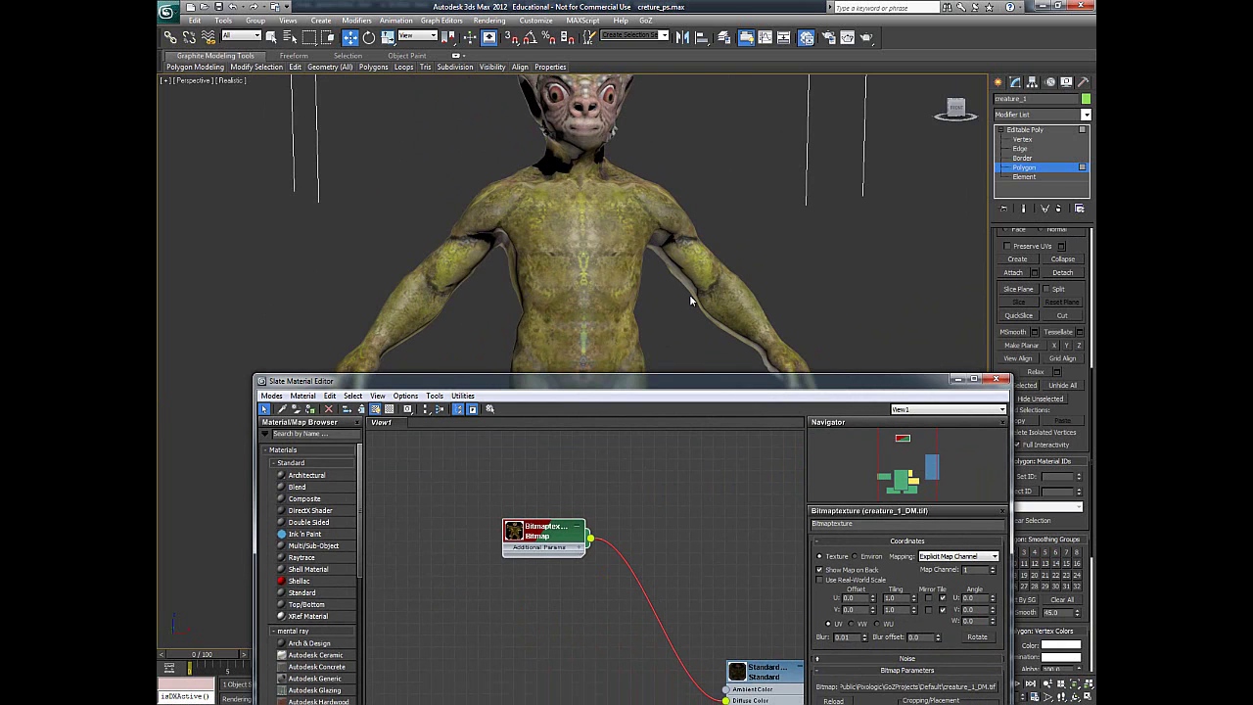
Switch to ZBrush and examine the textured creature along with its UV Map and Texture Map settings
click(1043, 7)
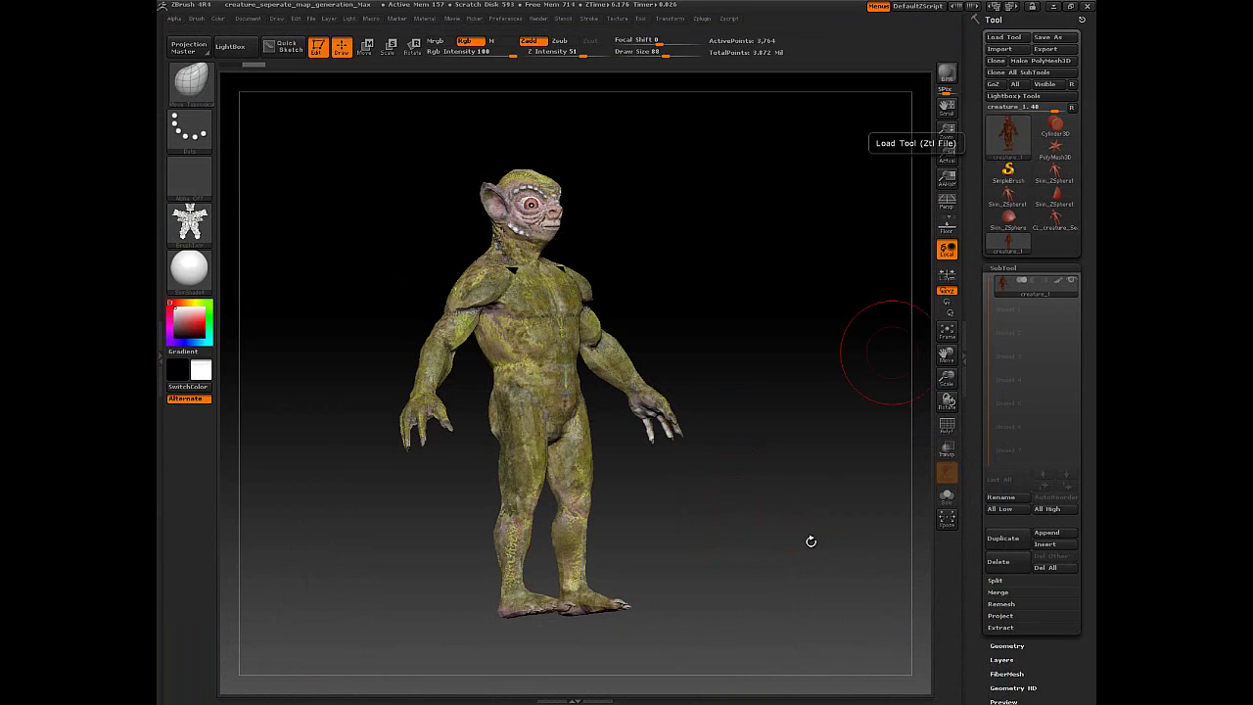
drag(733, 560, 730, 485)
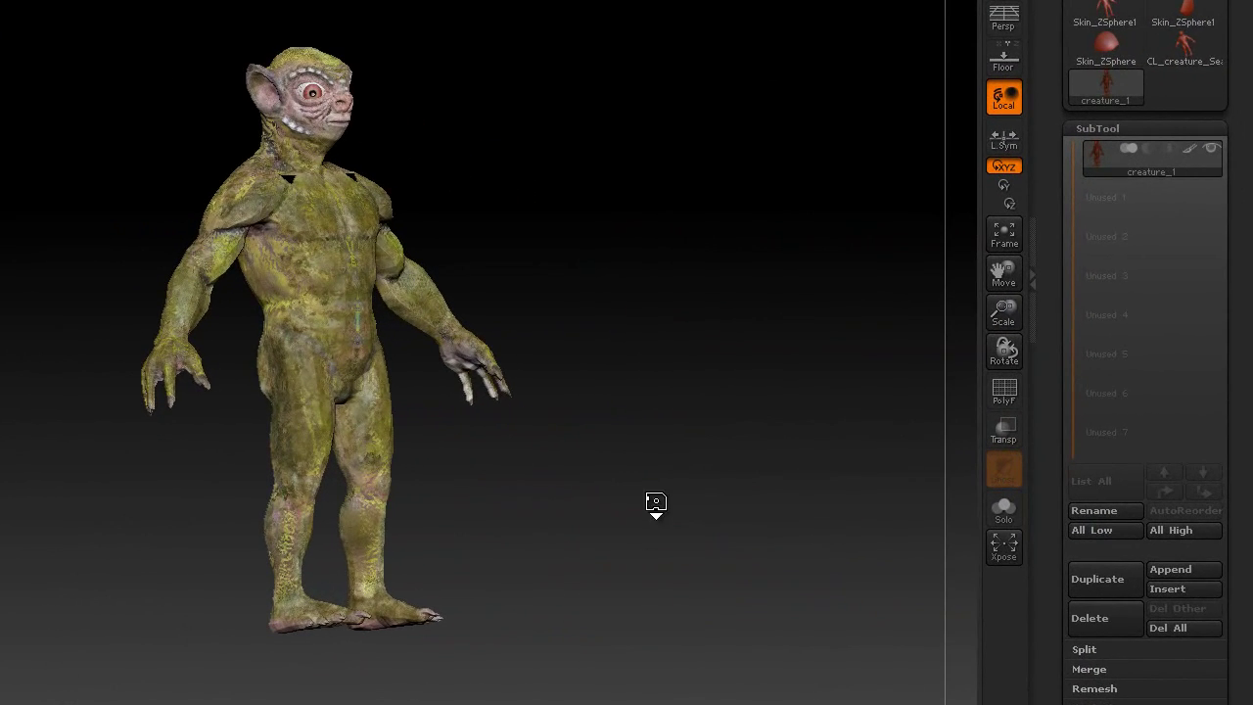
drag(573, 574, 689, 412)
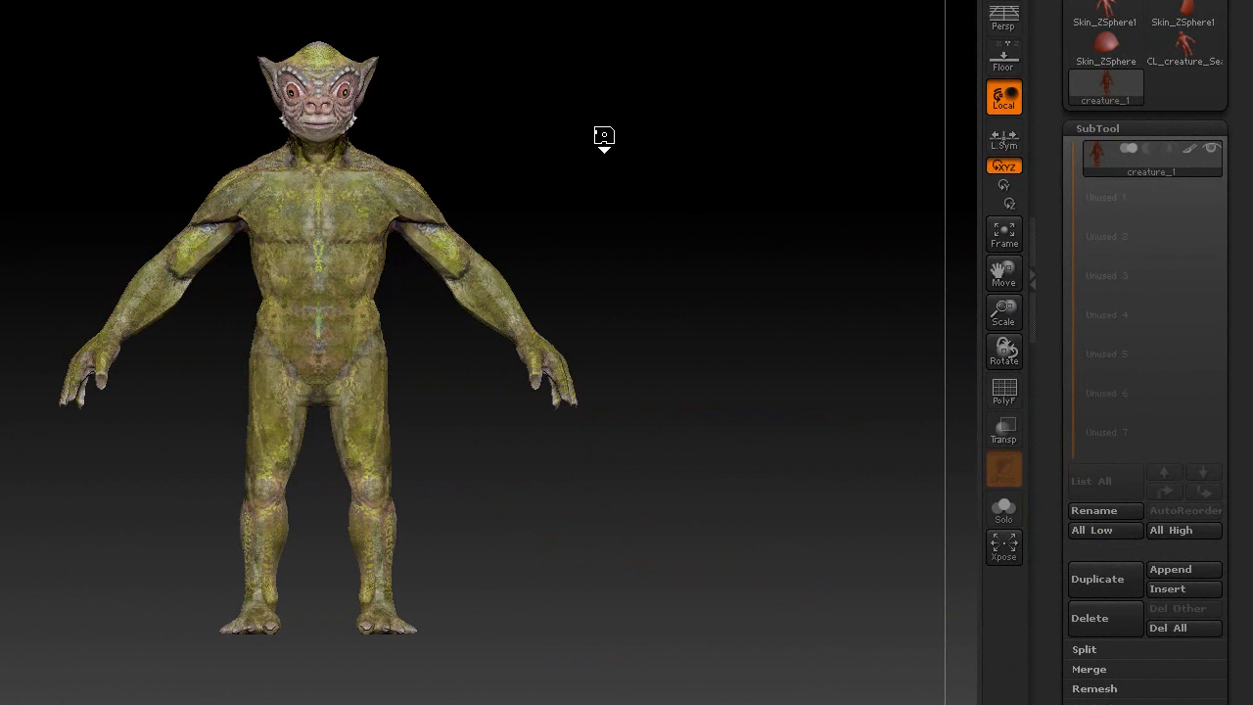
drag(604, 137, 738, 414)
scroll(1072, 355, down, 15)
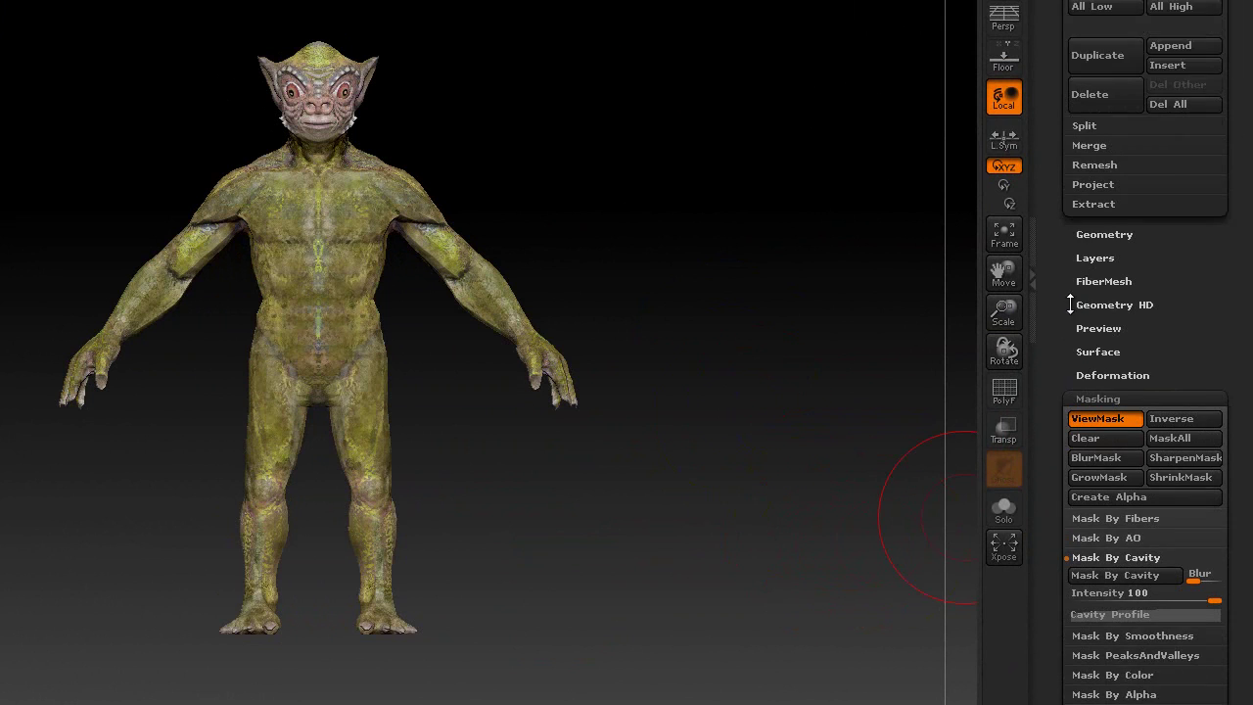
scroll(1094, 168, down, 3)
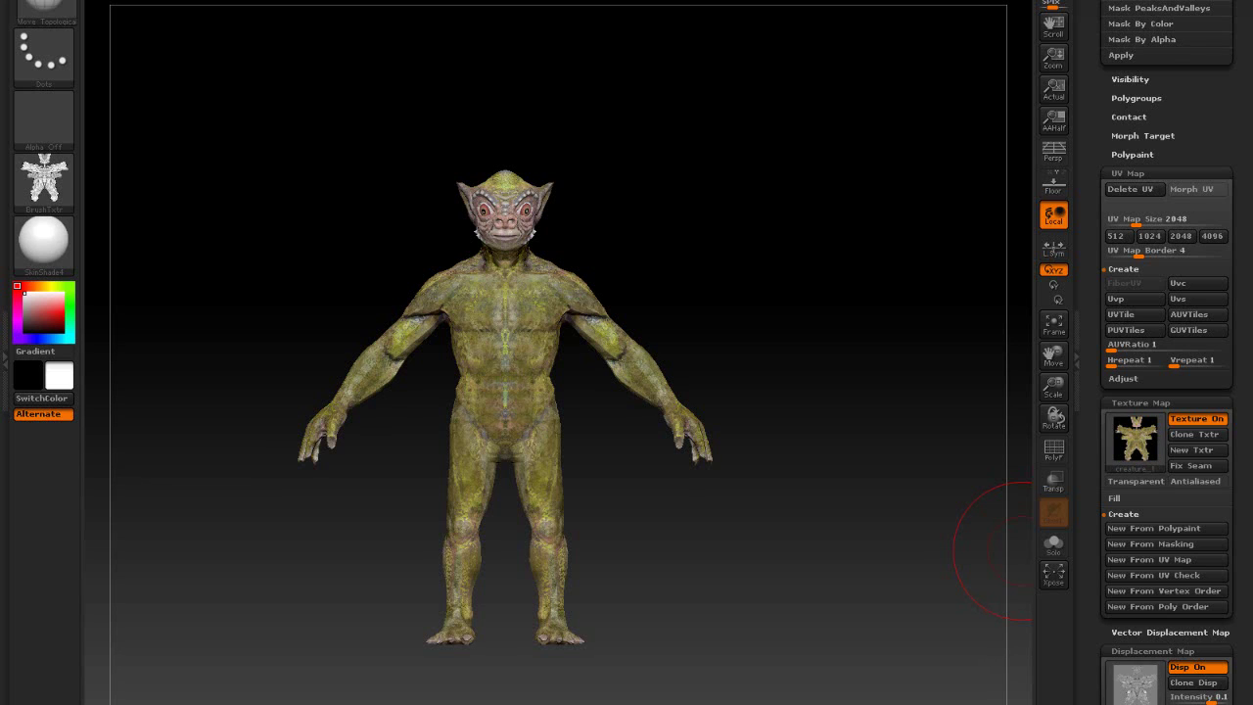
scroll(1164, 392, down, 5)
scroll(1164, 392, up, 5)
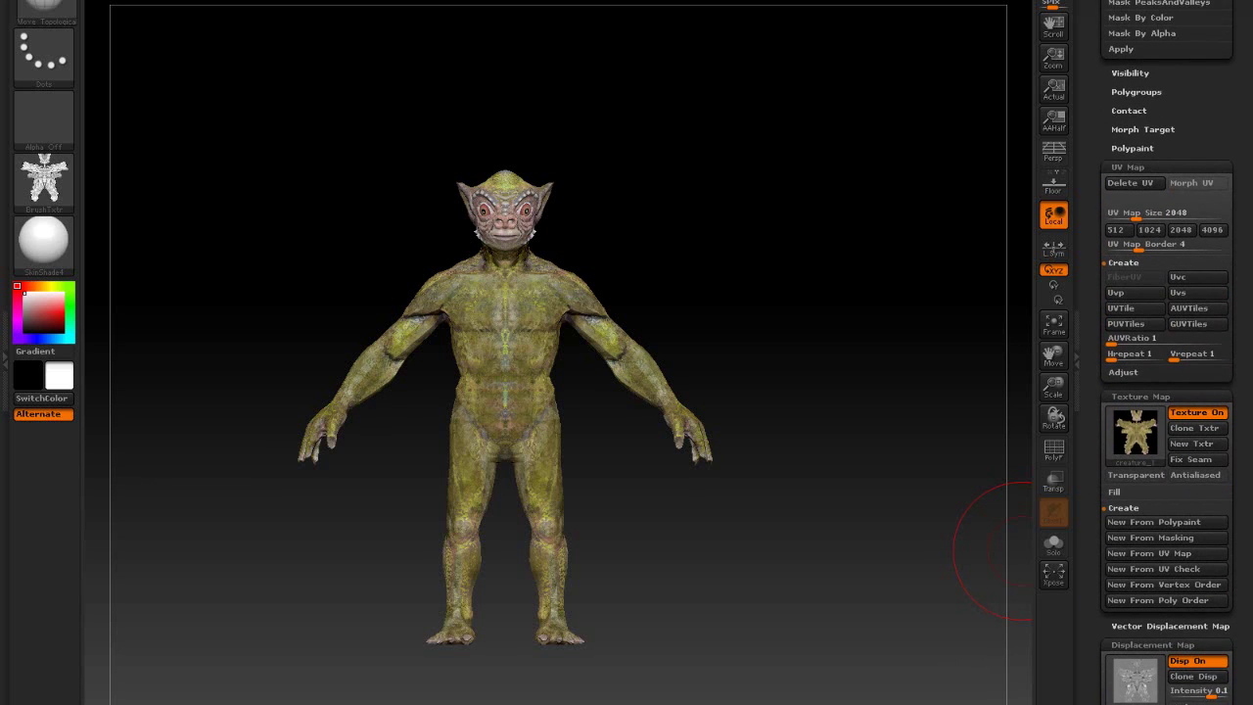
scroll(1165, 440, up, 1)
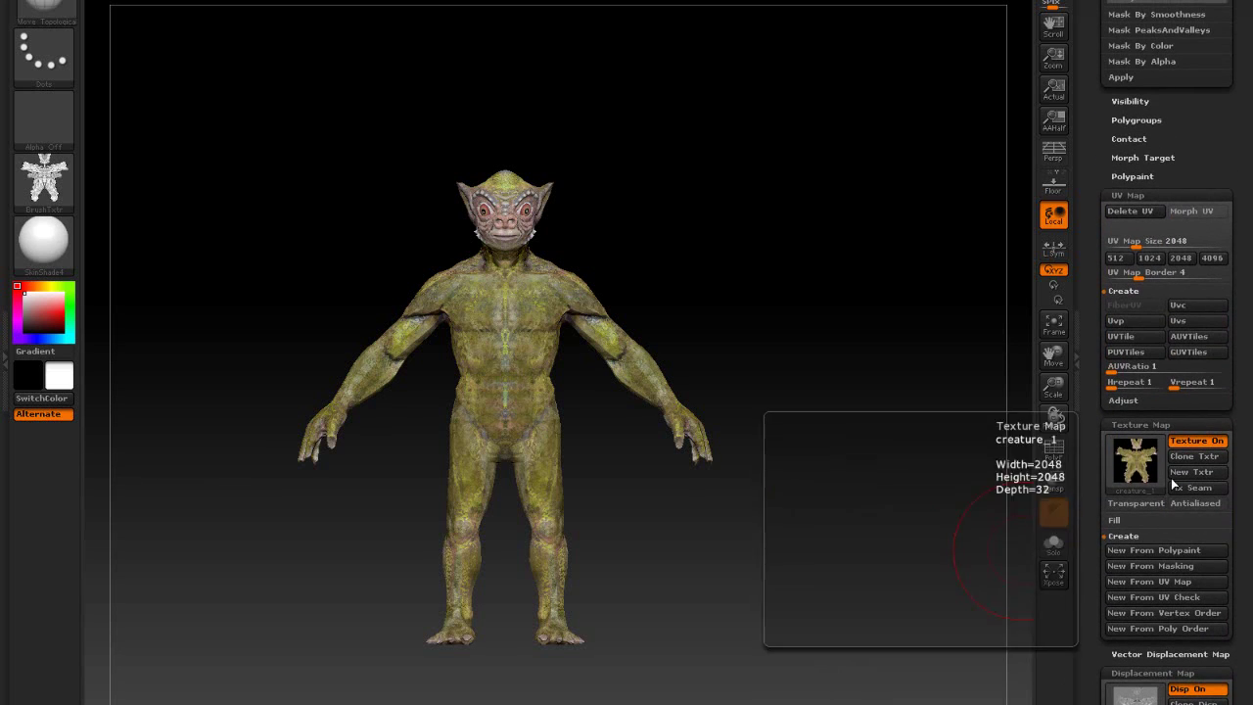
drag(662, 579, 832, 563)
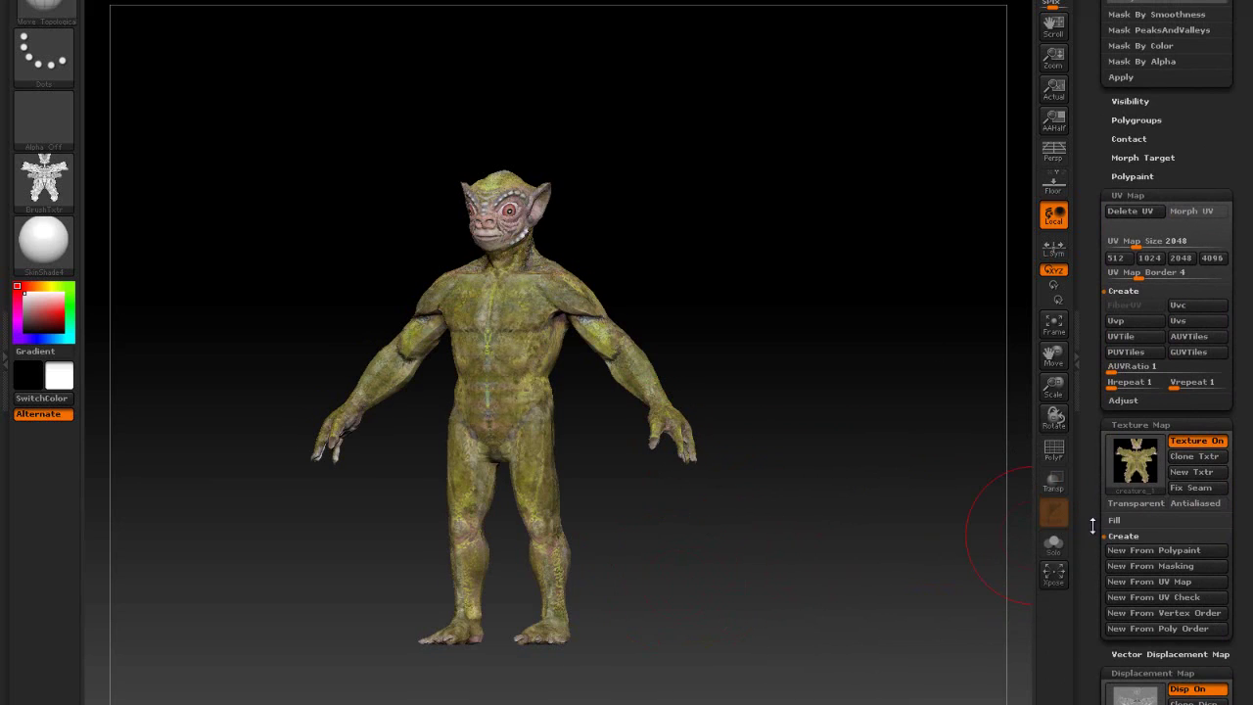
Turn off the creature's texture map and fill the whole object with pure white (RGB 255, 255, 255)
click(1192, 442)
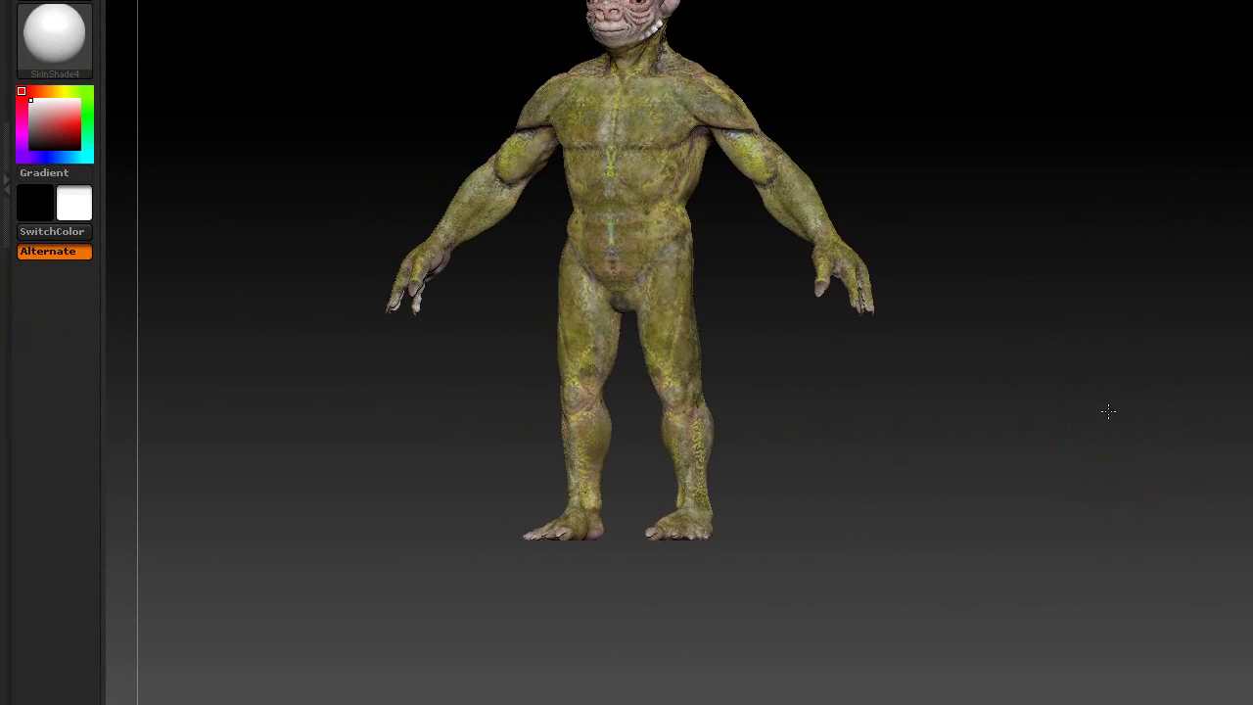
drag(1107, 414, 1116, 447)
mouse_move(31, 101)
mouse_down()
mouse_move(34, 119)
mouse_move(34, 103)
mouse_move(76, 86)
mouse_move(36, 108)
mouse_move(28, 96)
mouse_up()
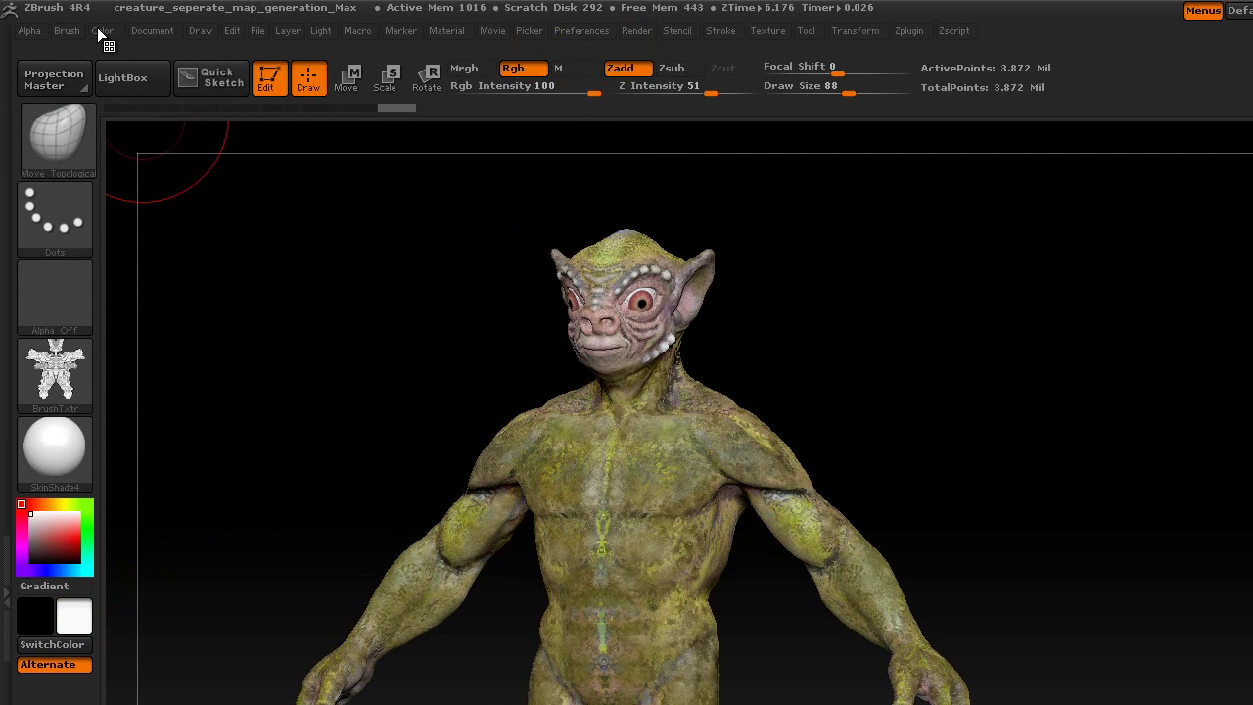
click(98, 29)
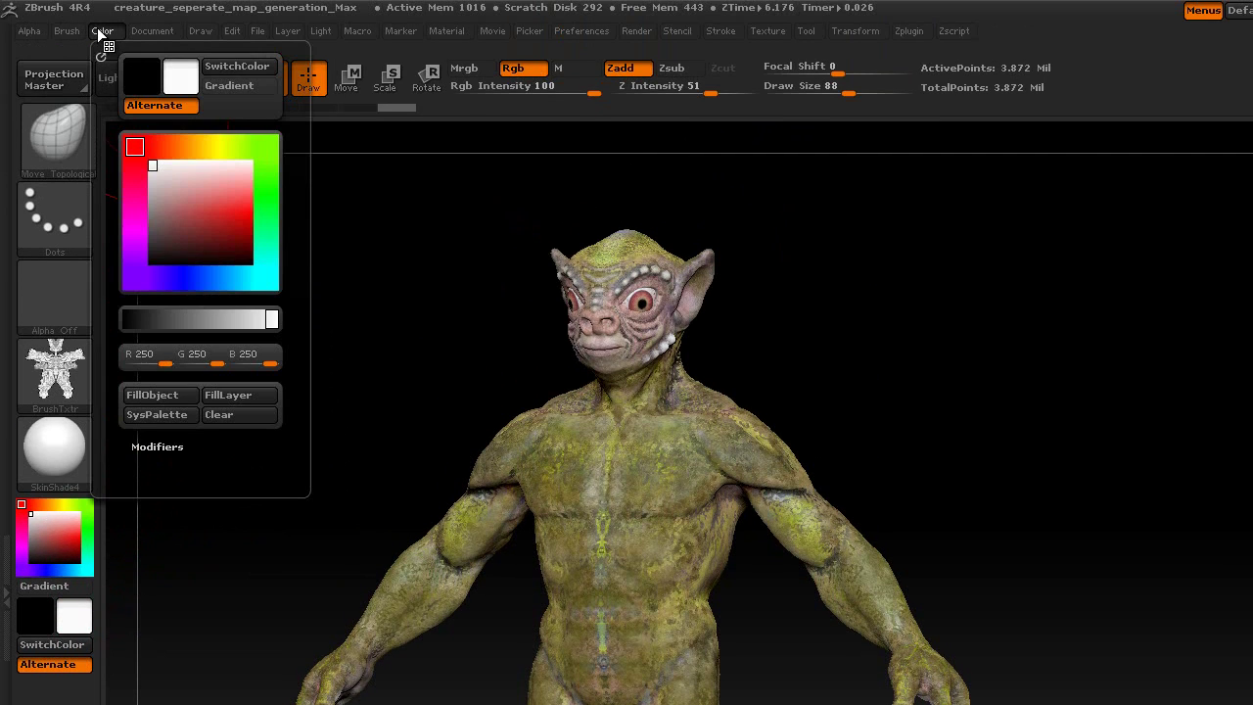
click(162, 394)
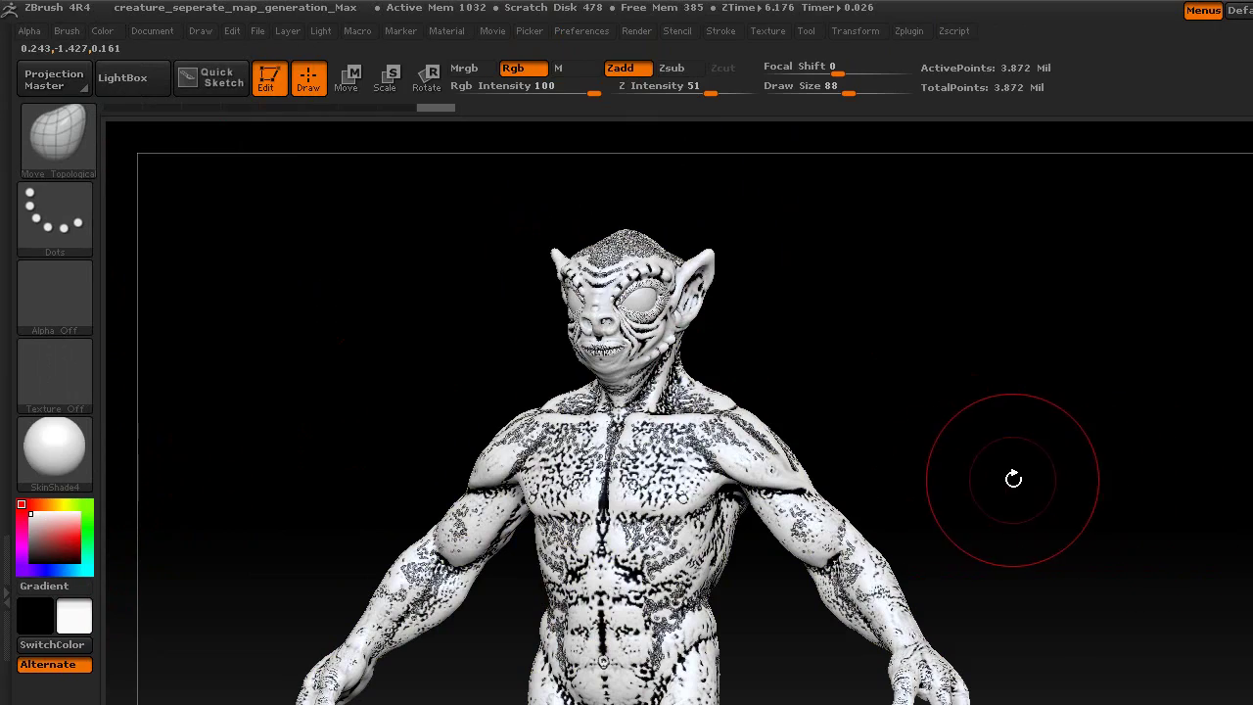
mouse_move(992, 427)
mouse_down()
mouse_move(1040, 453)
mouse_move(1002, 420)
mouse_move(978, 427)
mouse_up()
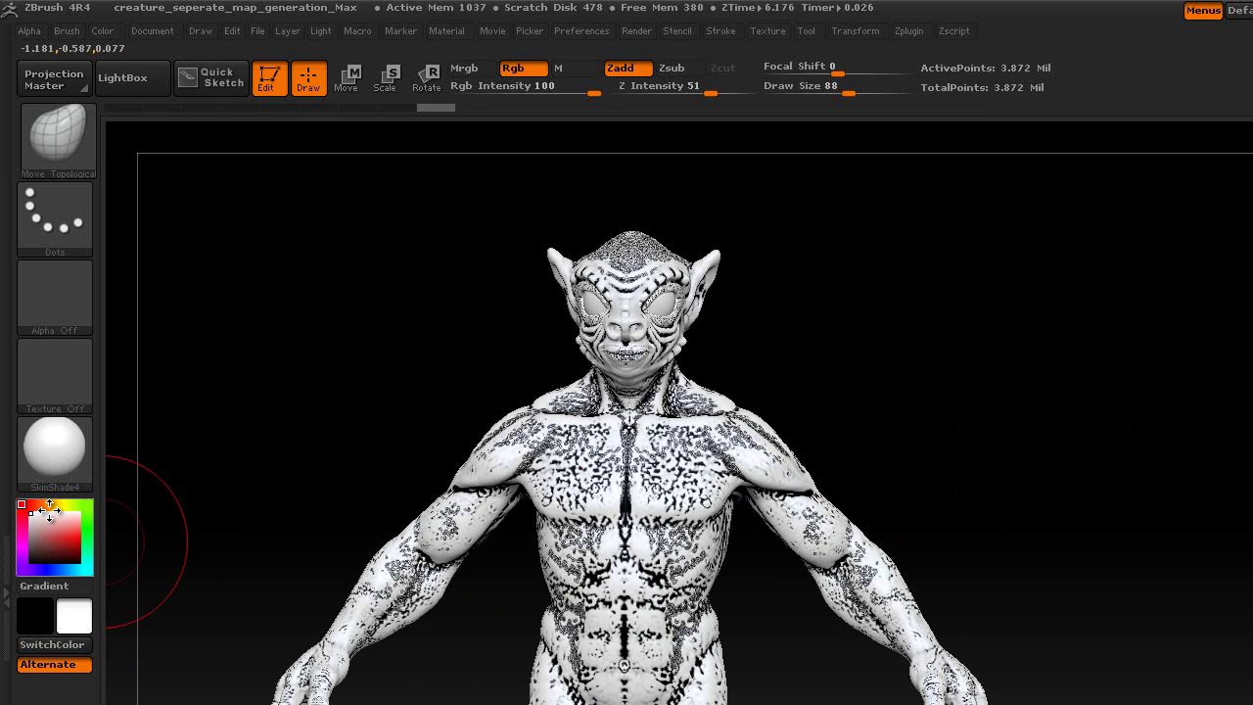
click(104, 30)
click(161, 398)
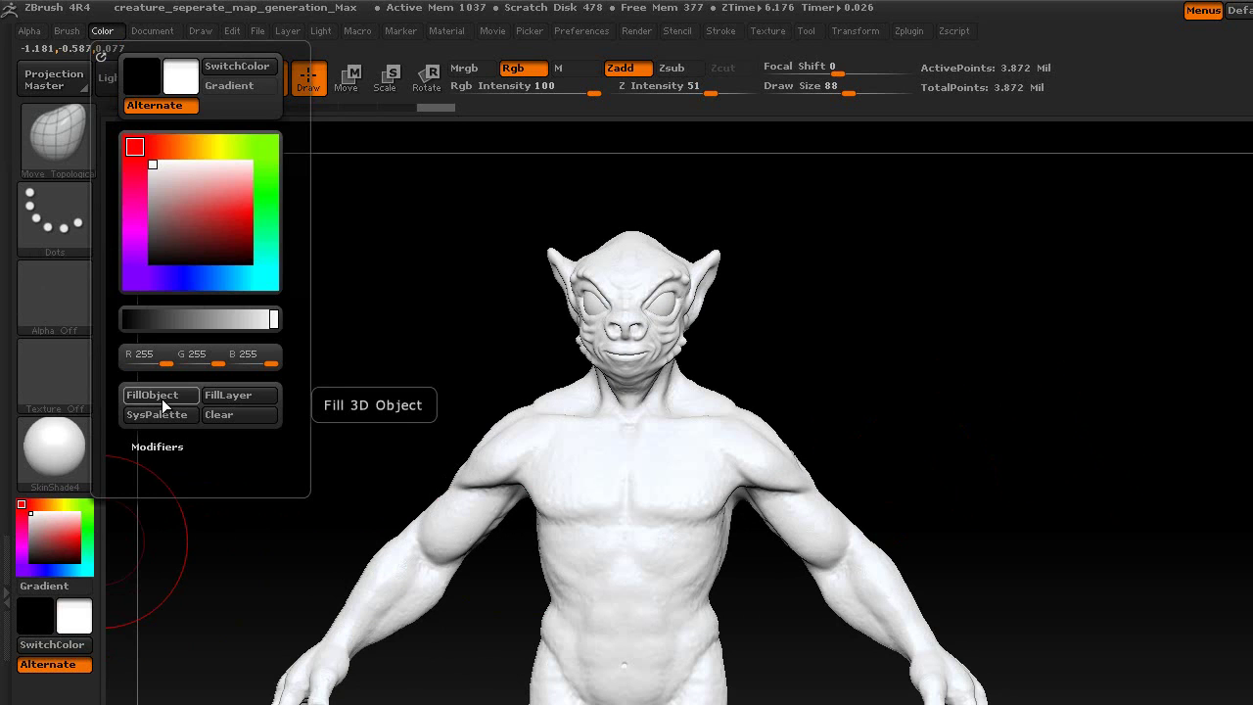
drag(1076, 258, 973, 332)
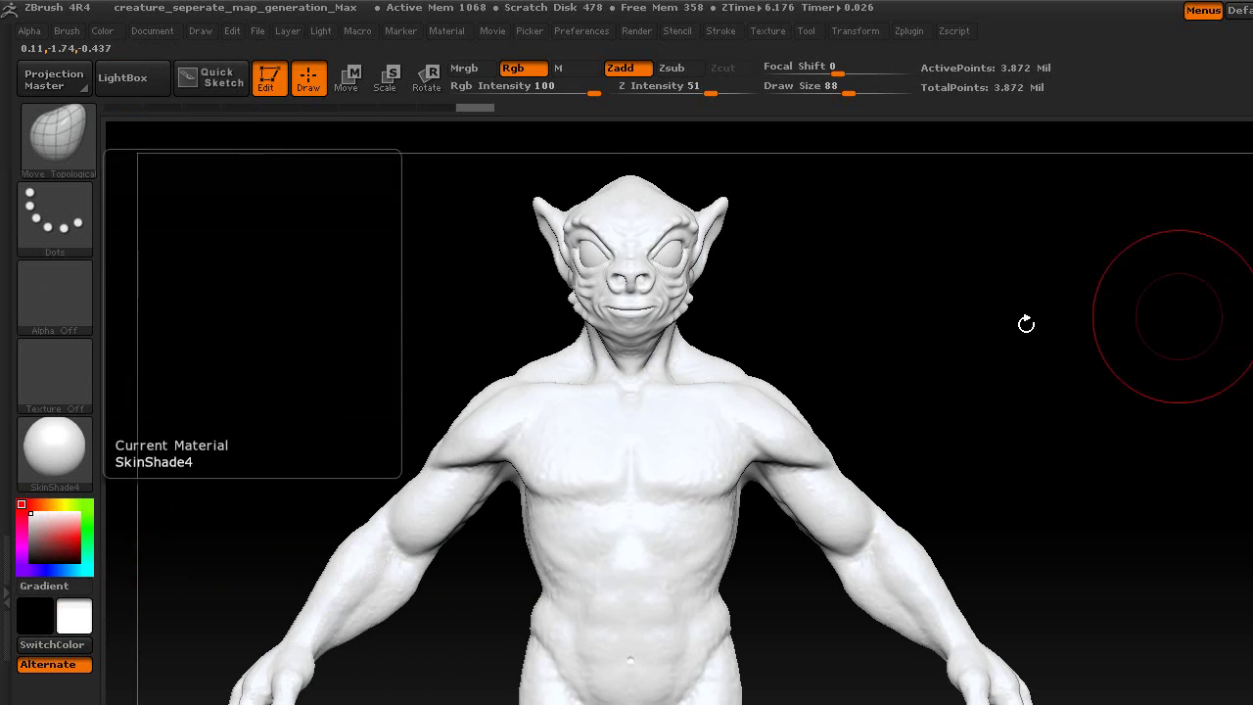
drag(1026, 324, 1038, 343)
click(107, 31)
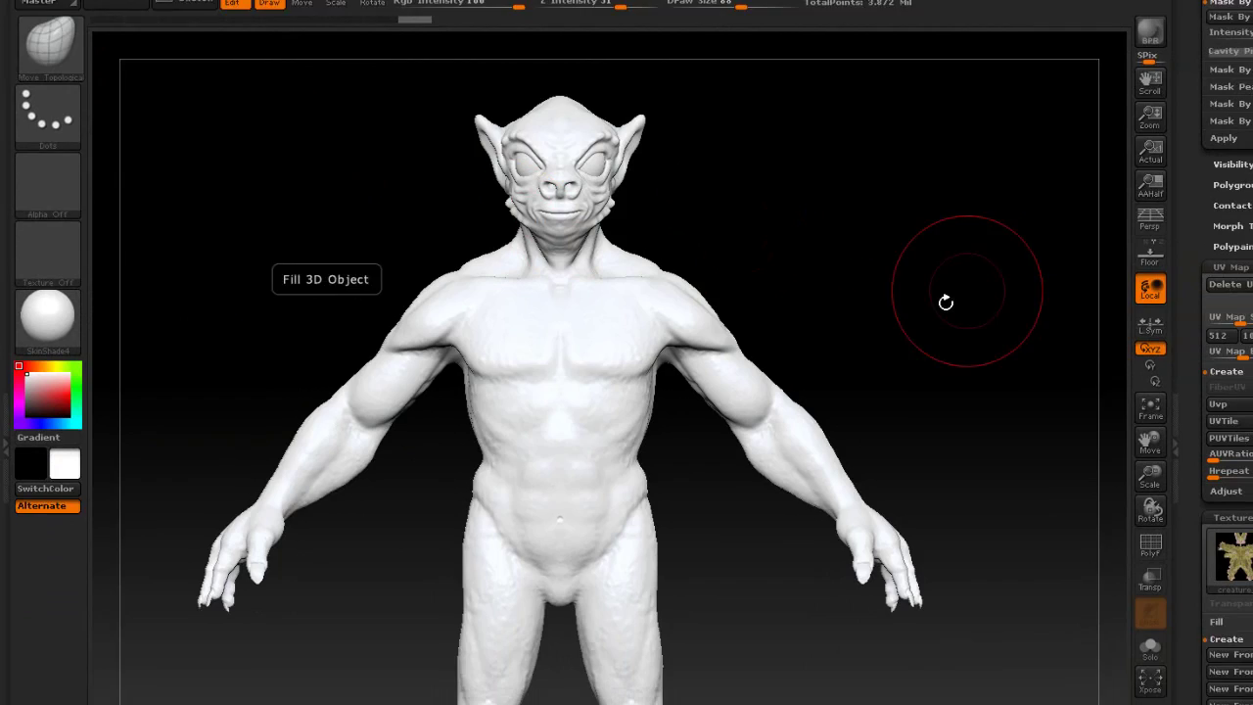
Mask the creature's surface by cavity and check the masked detail across the head, torso and limbs
drag(946, 301, 947, 353)
drag(871, 274, 845, 260)
scroll(1091, 414, down, 5)
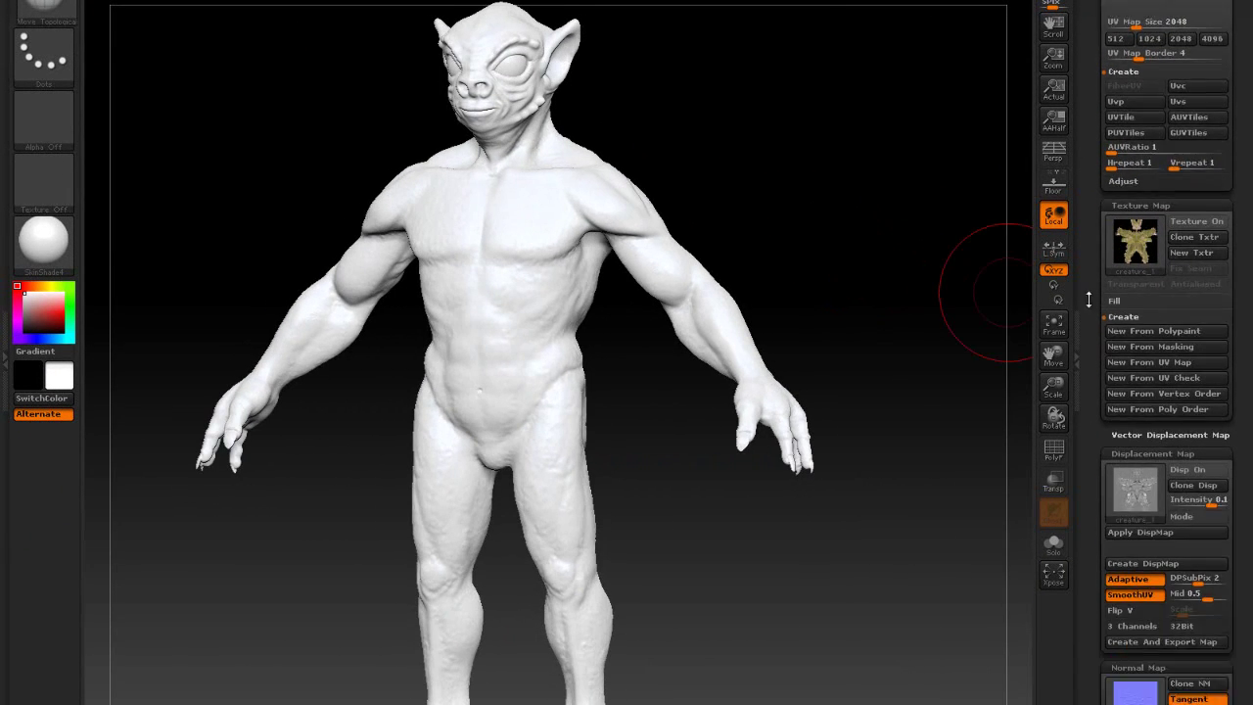
scroll(1135, 489, up, 10)
scroll(1137, 548, up, 5)
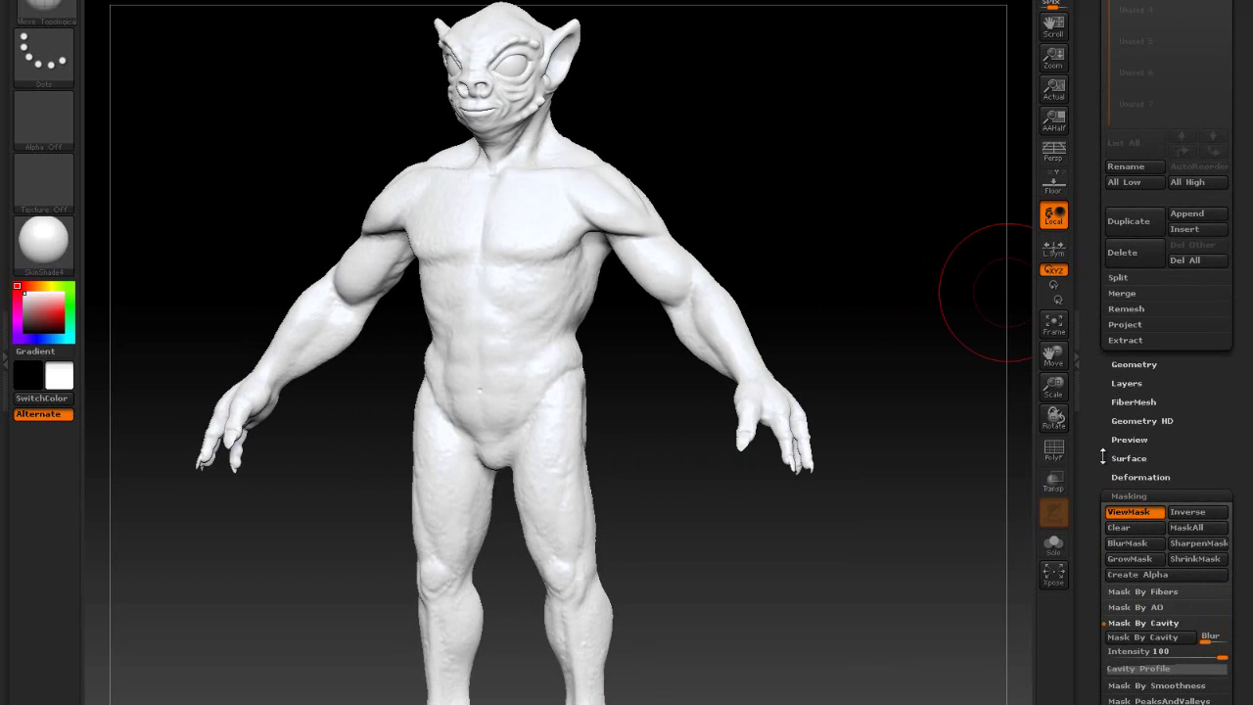
drag(1104, 457, 1127, 409)
click(1135, 488)
click(1129, 417)
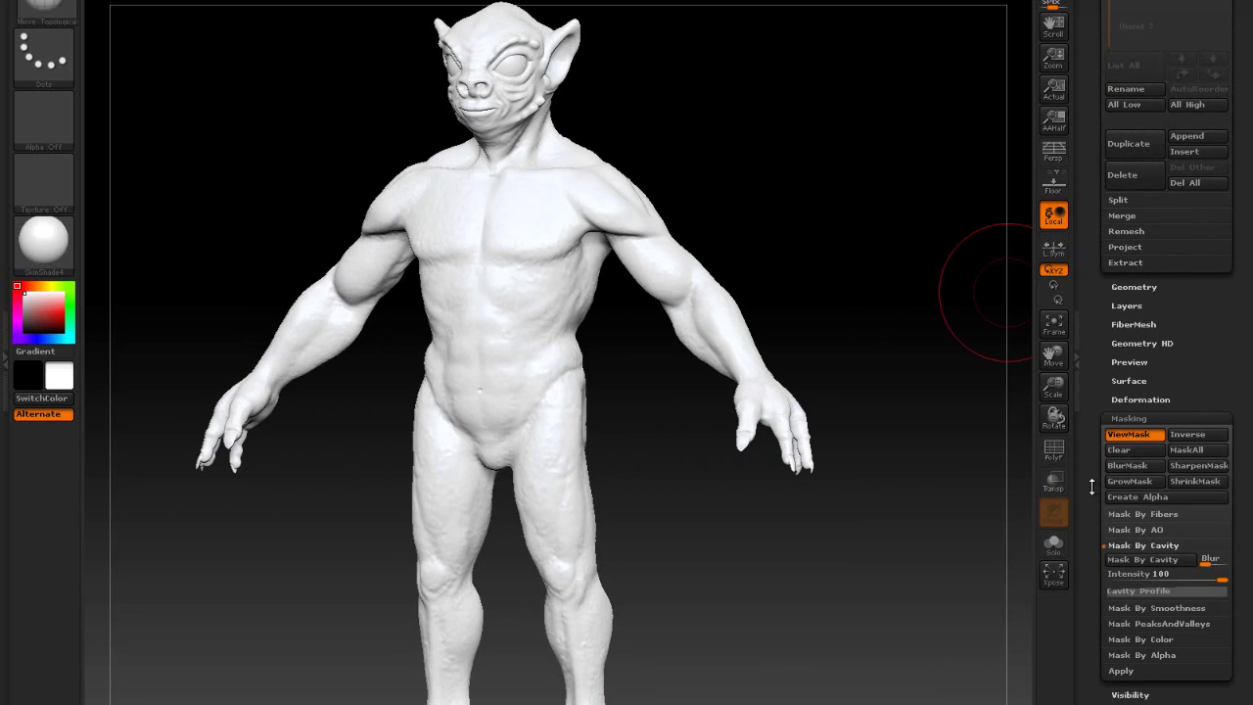
drag(1091, 486, 1094, 401)
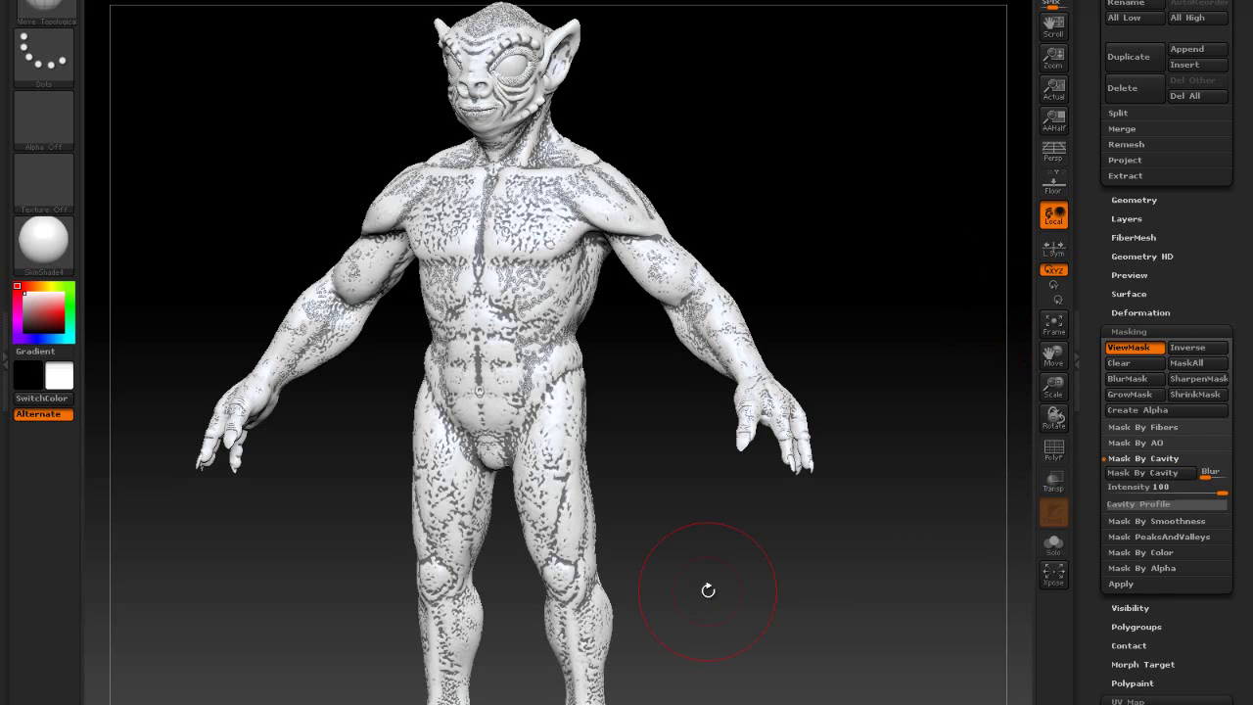
mouse_move(789, 280)
mouse_down()
mouse_move(839, 218)
mouse_move(834, 289)
mouse_move(819, 310)
mouse_move(637, 475)
mouse_up()
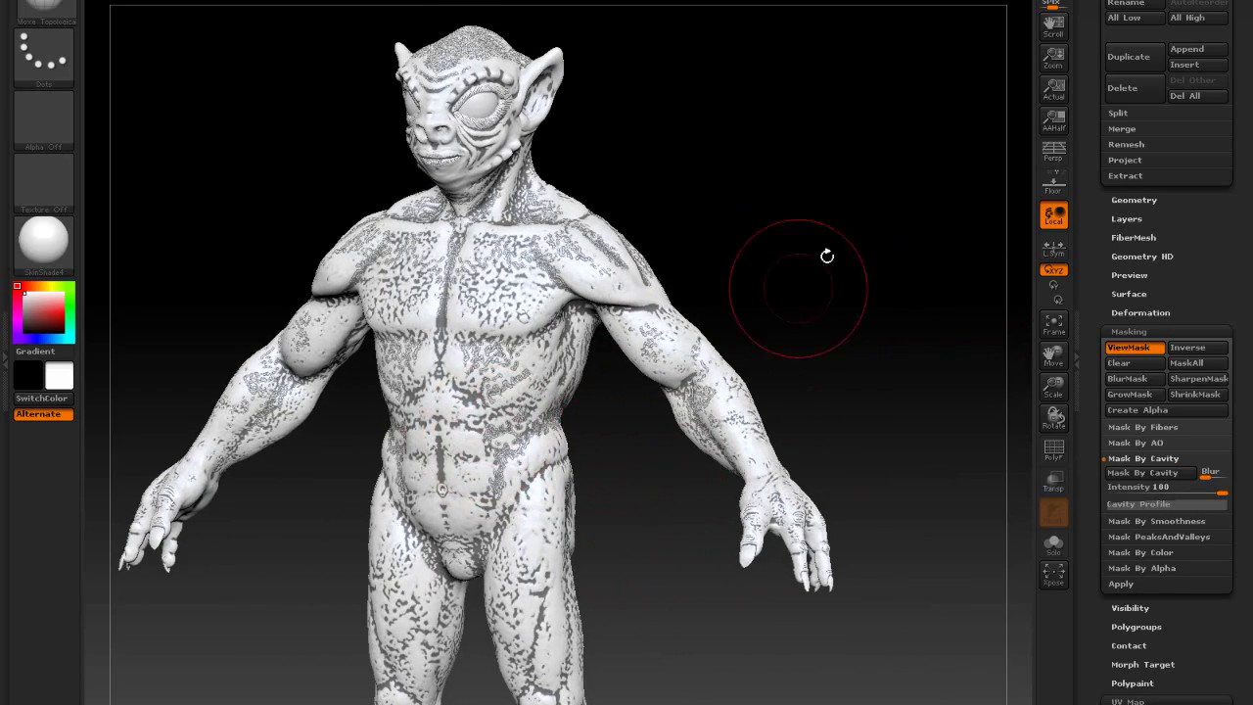
mouse_move(828, 252)
mouse_down()
mouse_move(842, 229)
mouse_move(833, 302)
mouse_move(758, 427)
mouse_up()
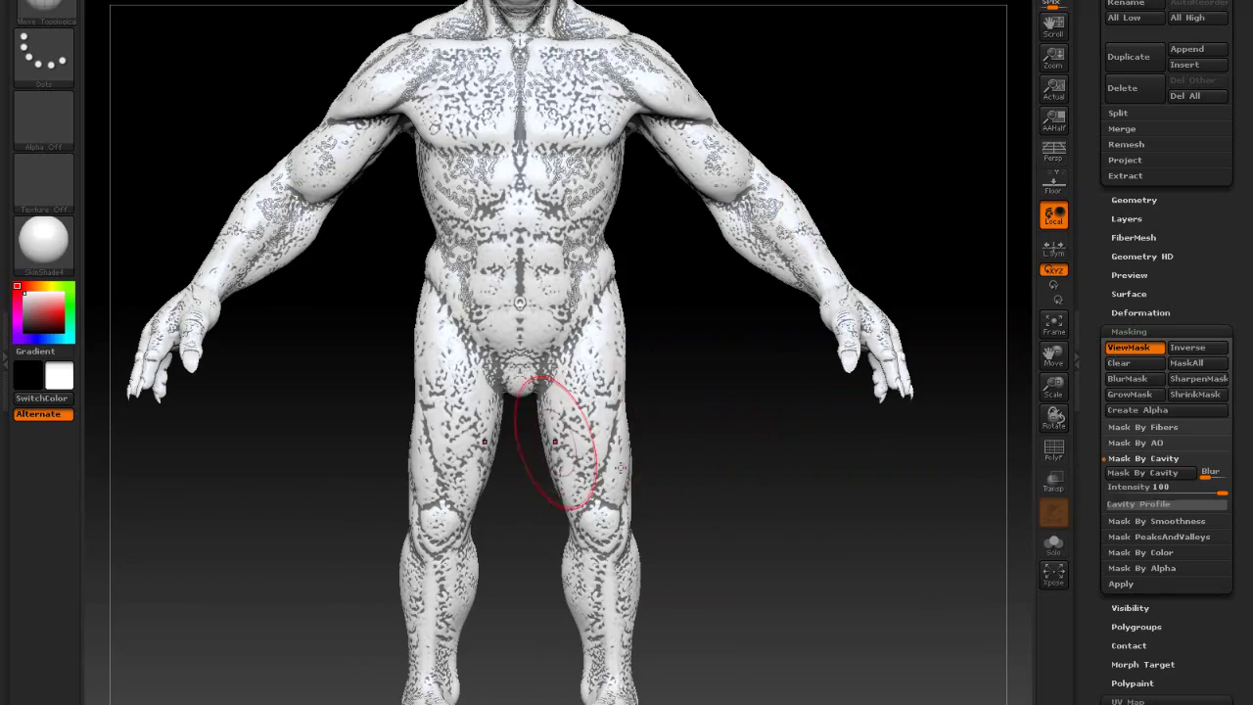
drag(559, 503, 732, 540)
mouse_move(763, 485)
mouse_down()
mouse_move(763, 589)
mouse_move(774, 596)
mouse_move(798, 588)
mouse_move(805, 564)
mouse_move(789, 551)
mouse_move(805, 445)
mouse_up()
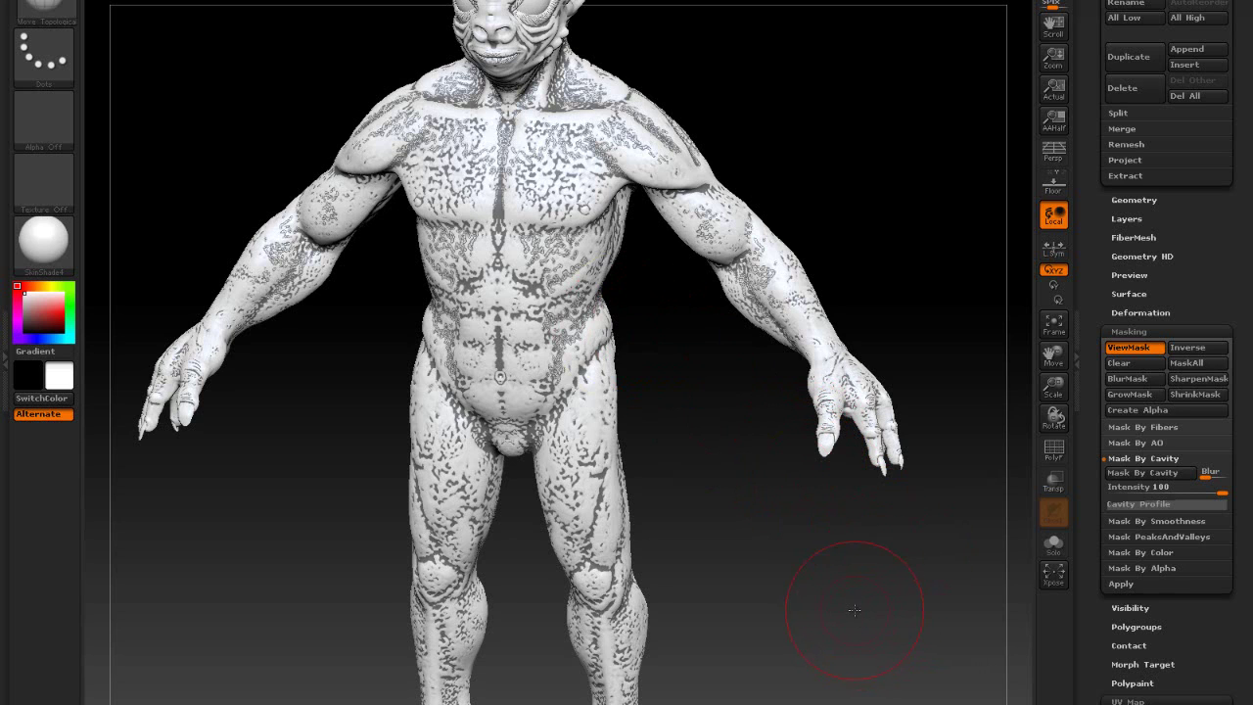
Invert the creature's cavity mask and check the inverted detail across the torso and limbs
mouse_move(853, 610)
mouse_down()
mouse_move(851, 582)
mouse_move(888, 581)
mouse_up()
key(ctrl)
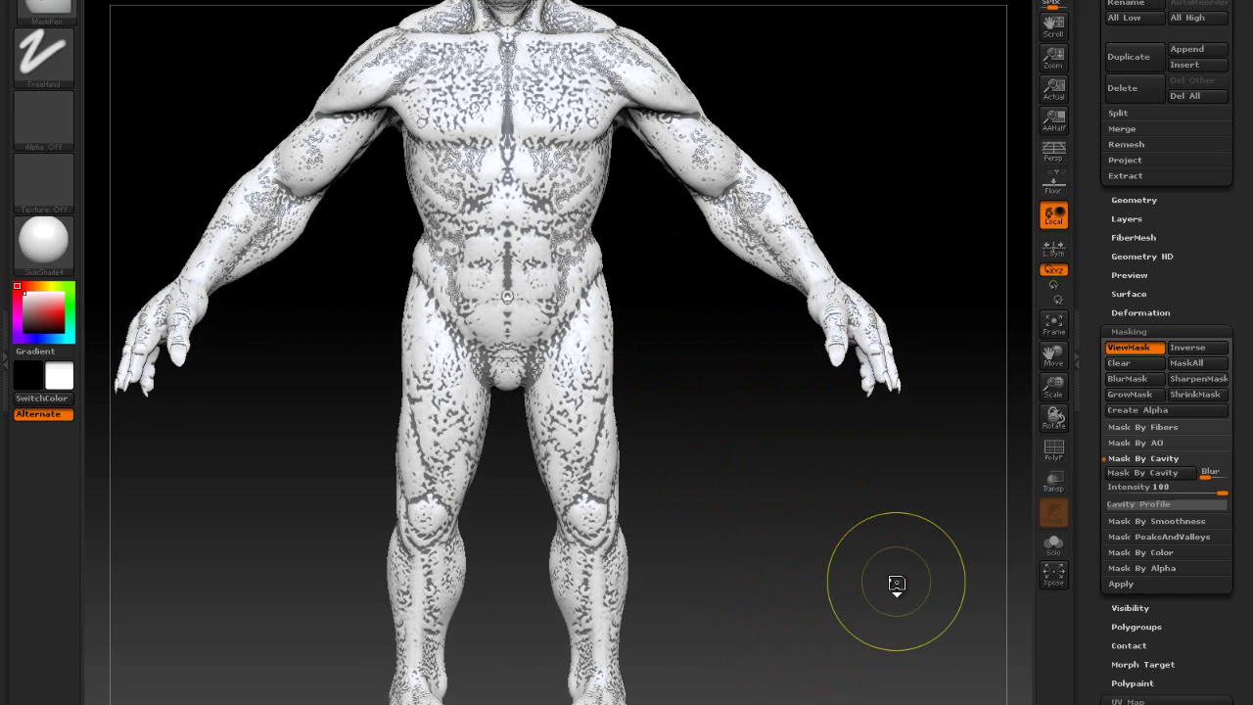
ctrl+click(896, 583)
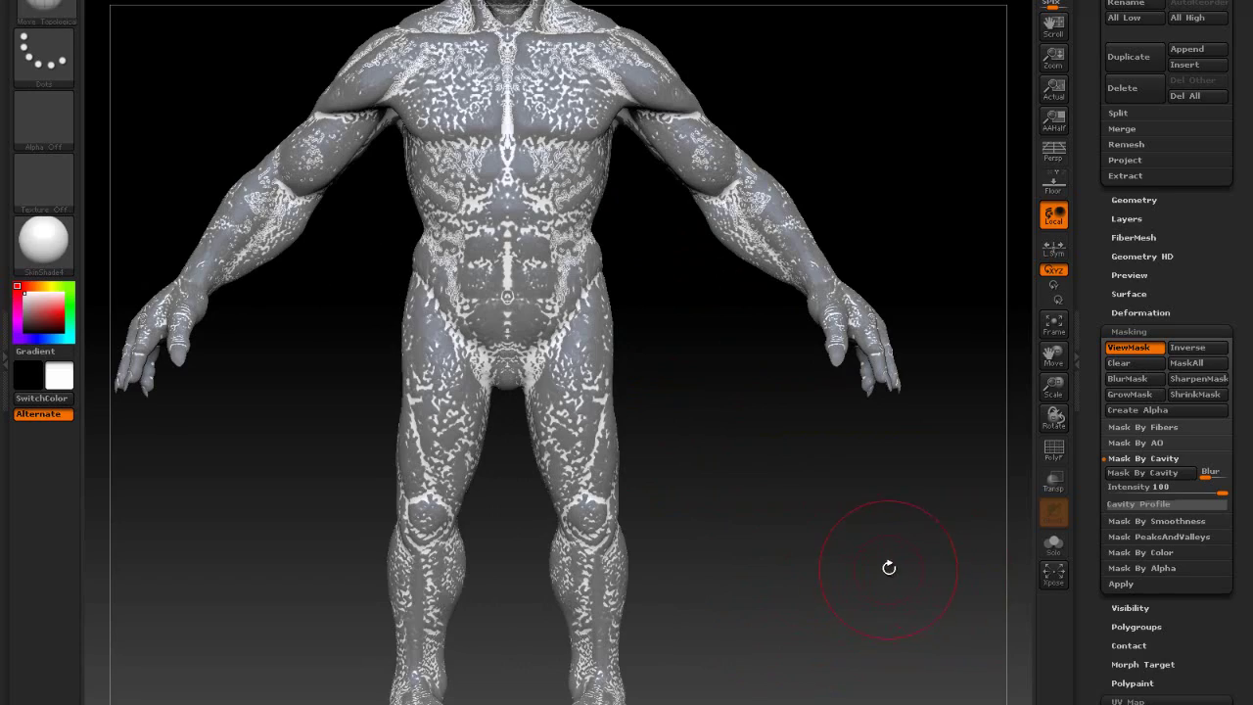
drag(888, 561, 877, 604)
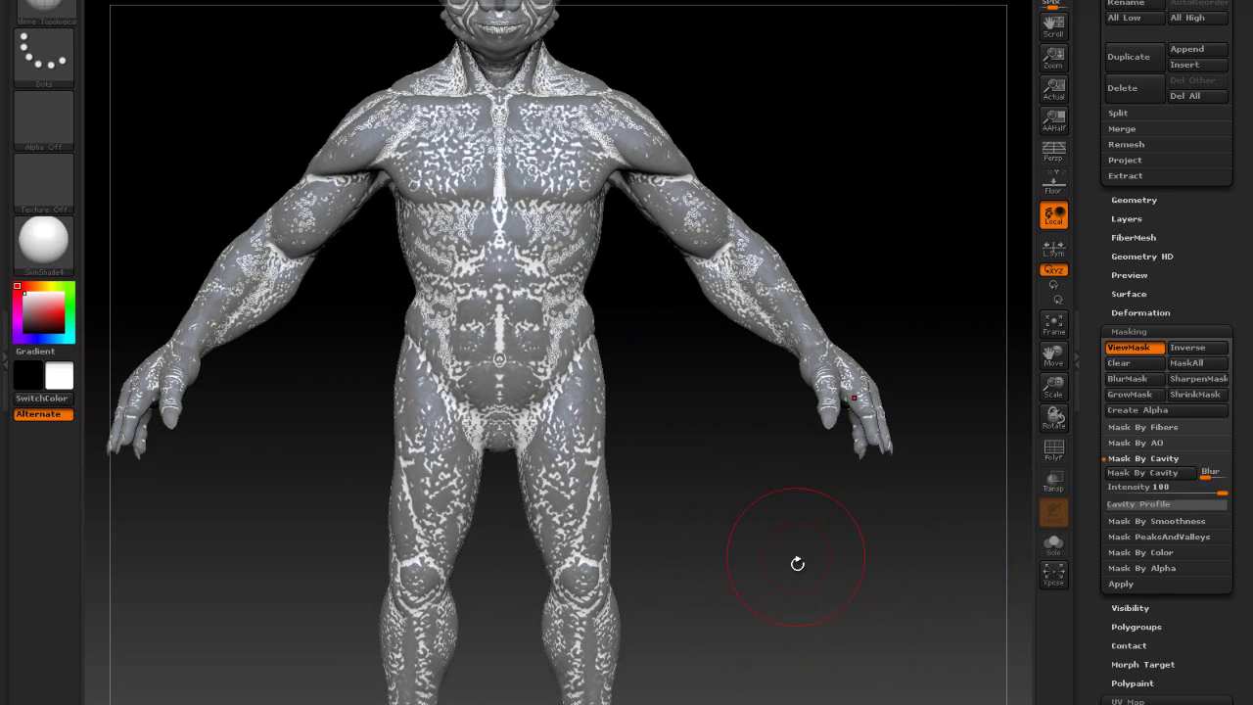
drag(798, 564, 822, 578)
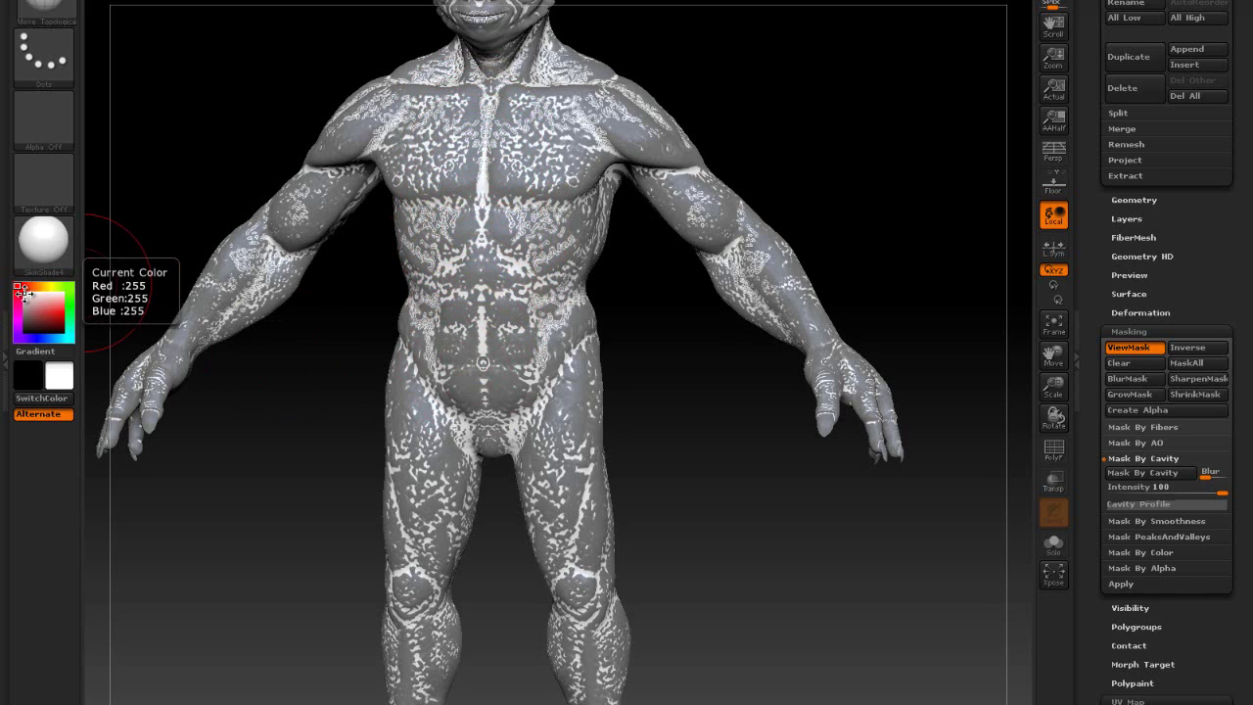
Fill the creature's unmasked cavities with black (RGB 0, 0, 0) and hide the mask to check the painted detail
drag(24, 292, 25, 333)
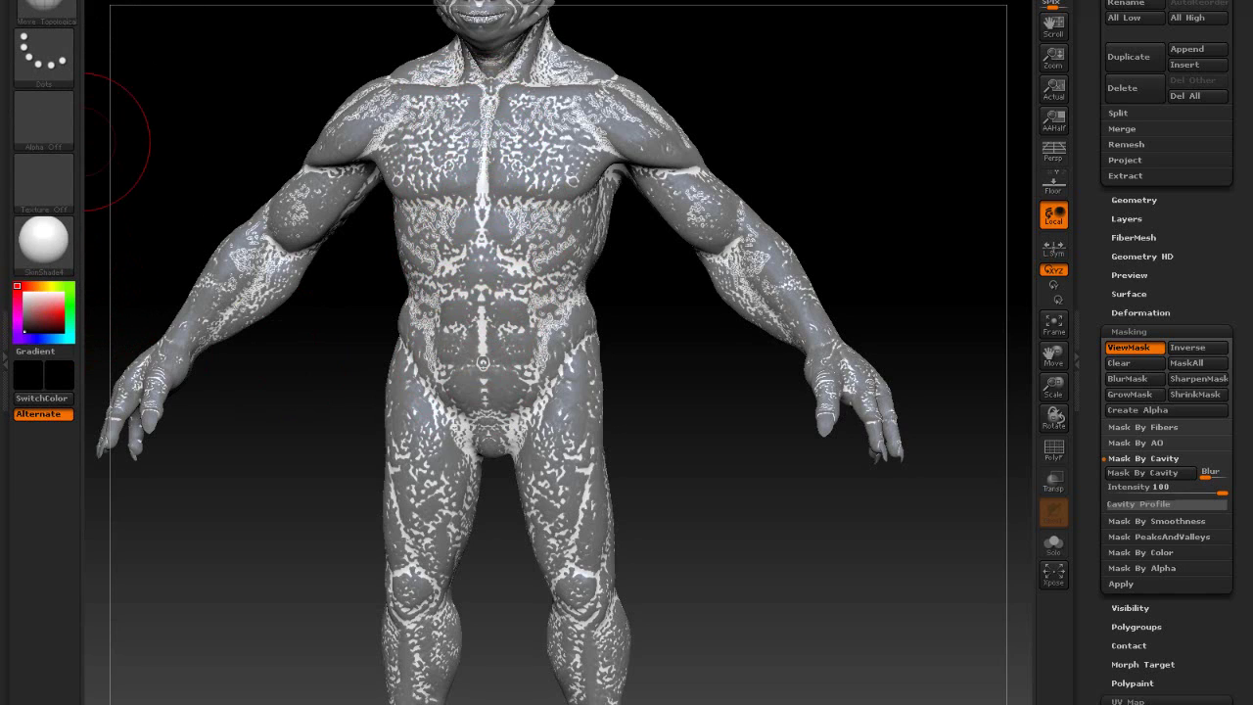
click(118, 2)
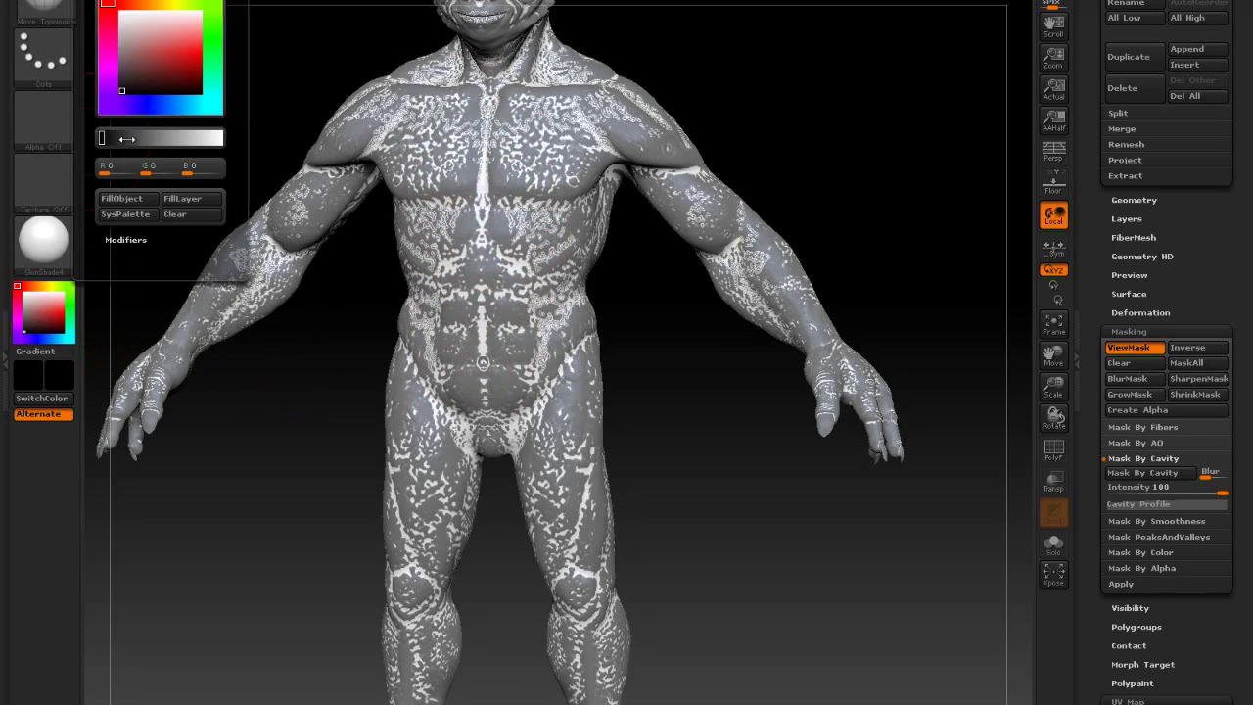
click(144, 210)
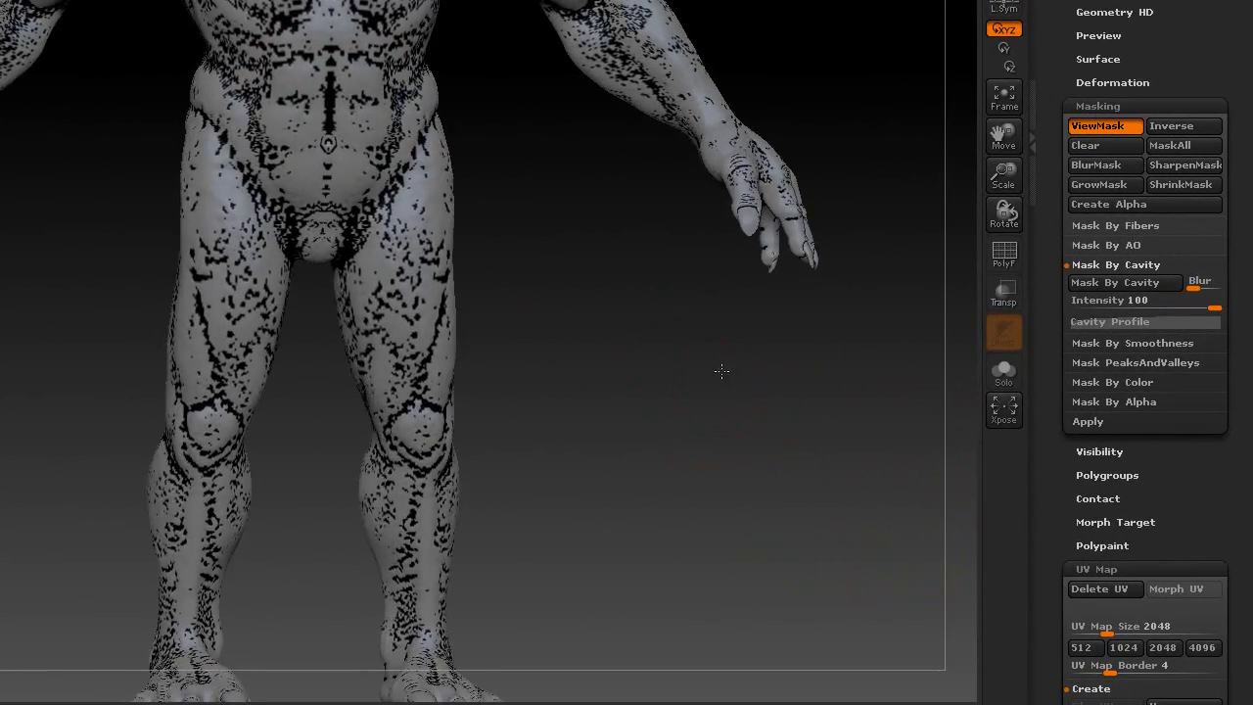
drag(722, 369, 687, 357)
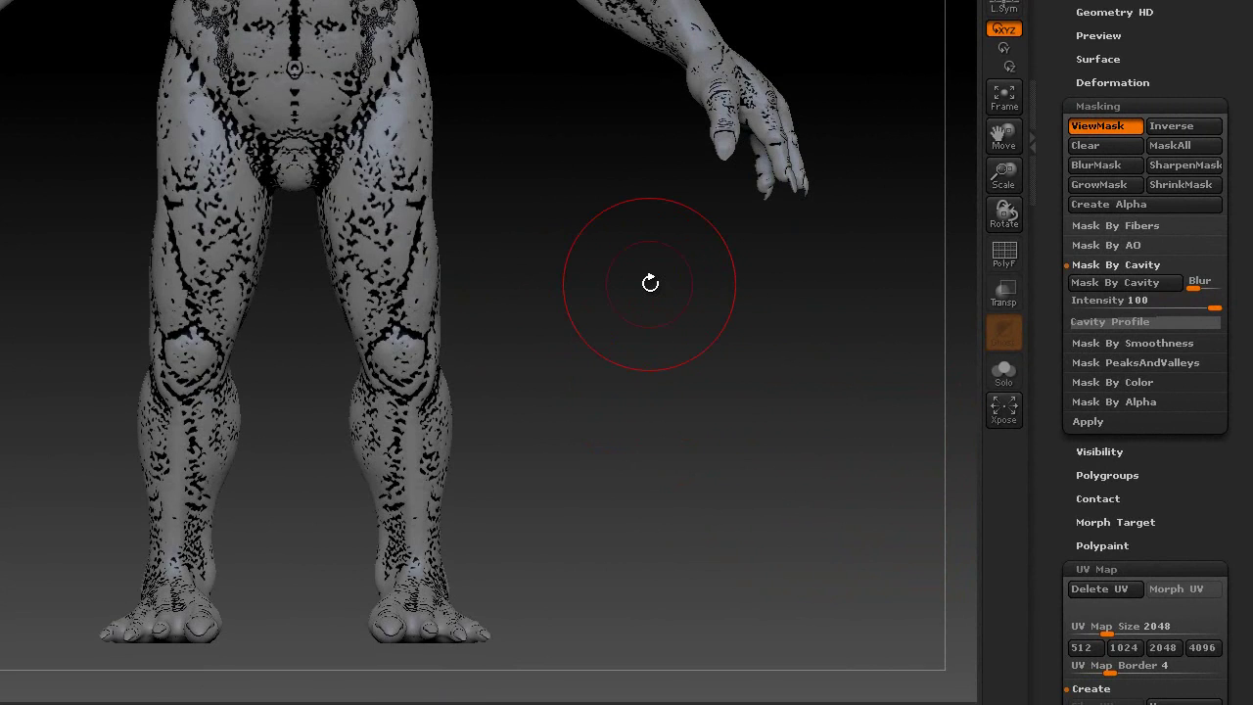
mouse_move(604, 236)
mouse_down()
mouse_move(789, 483)
mouse_move(895, 508)
mouse_move(813, 481)
mouse_move(785, 456)
mouse_move(783, 481)
mouse_move(557, 447)
mouse_move(733, 439)
mouse_move(779, 481)
mouse_move(741, 448)
mouse_move(773, 493)
mouse_move(753, 499)
mouse_up()
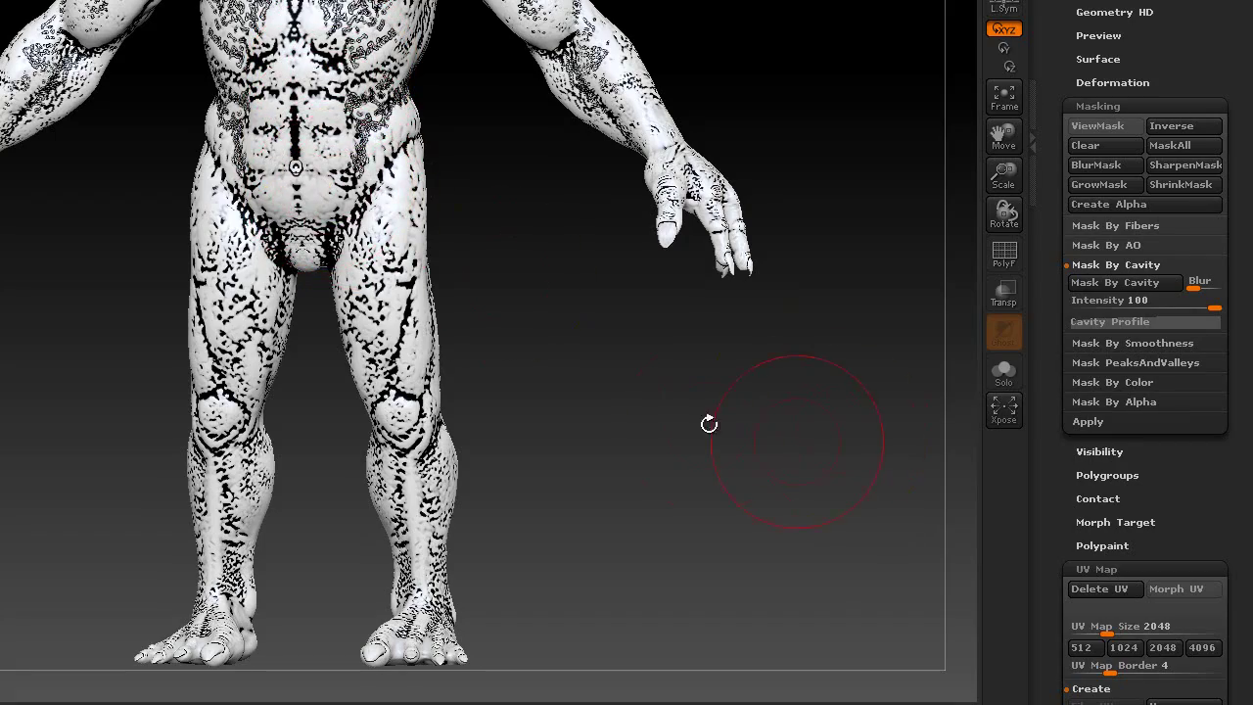
mouse_move(666, 392)
mouse_down()
mouse_move(641, 401)
mouse_move(676, 372)
mouse_move(679, 400)
mouse_move(665, 386)
mouse_move(597, 400)
mouse_move(672, 391)
mouse_move(633, 422)
mouse_move(520, 405)
mouse_move(672, 406)
mouse_move(686, 422)
mouse_up()
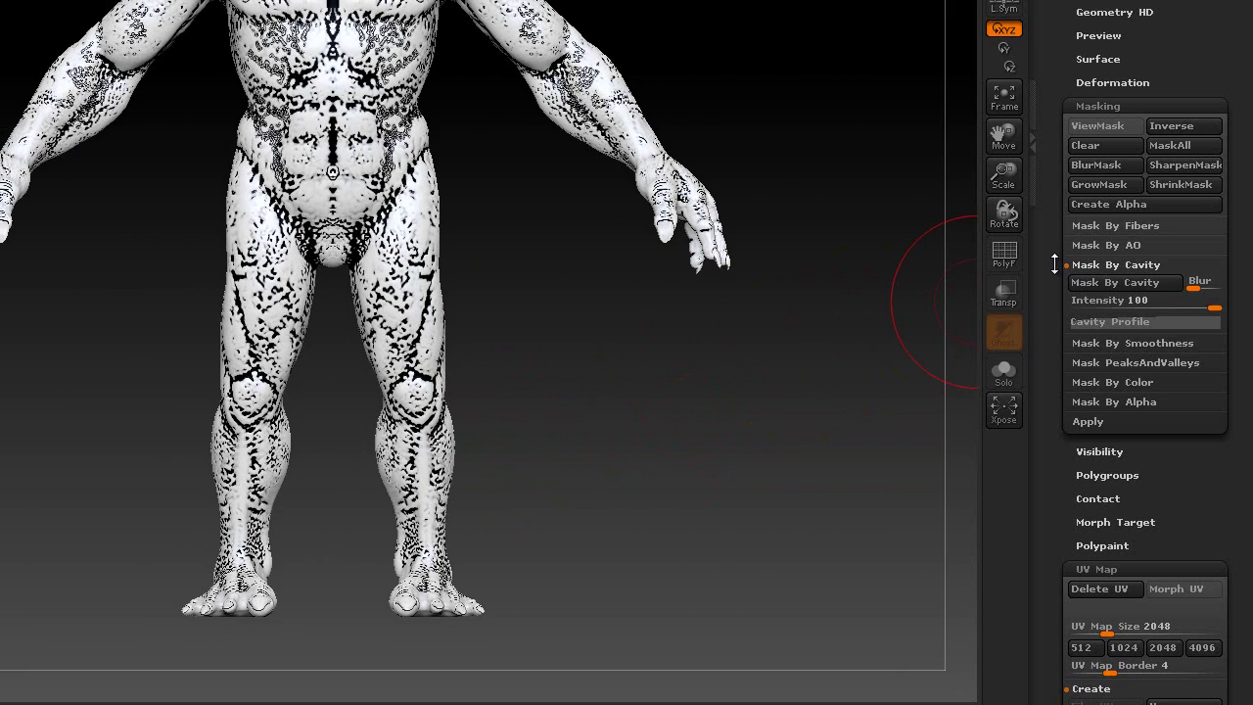
Generate a new texture map for the creature from its polypaint and preview the resulting map
scroll(1055, 265, down, 10)
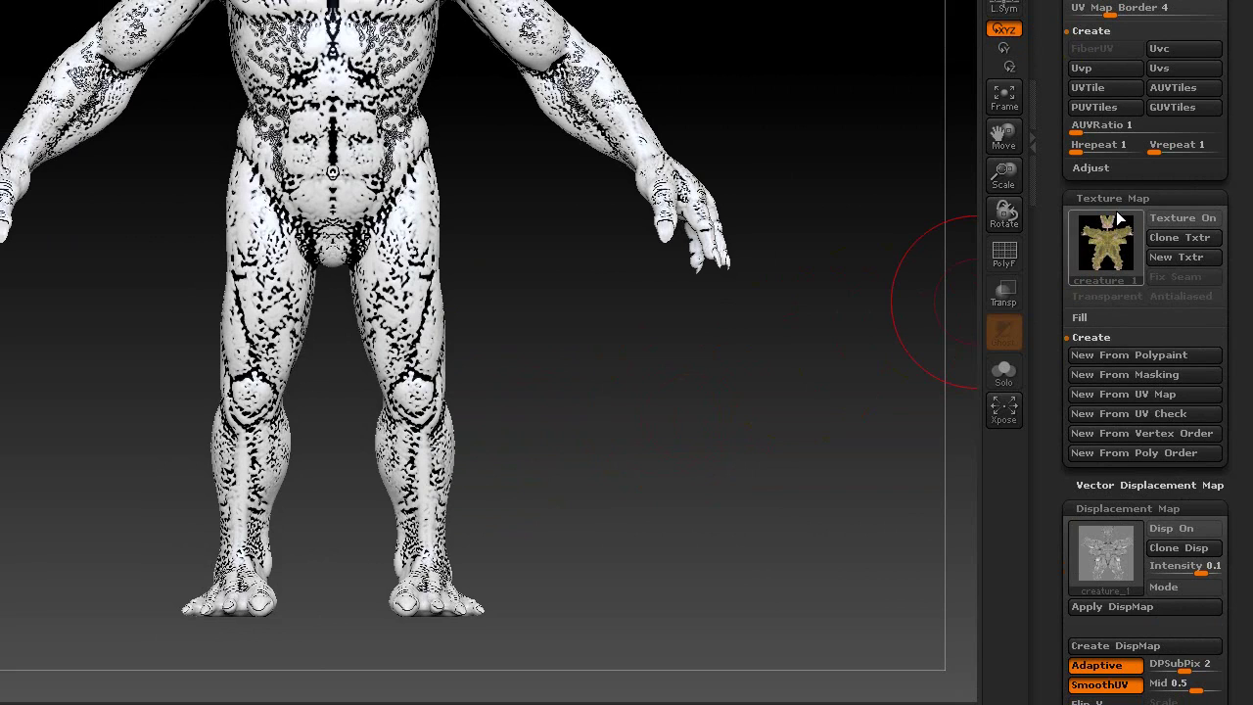
click(1112, 196)
click(1111, 196)
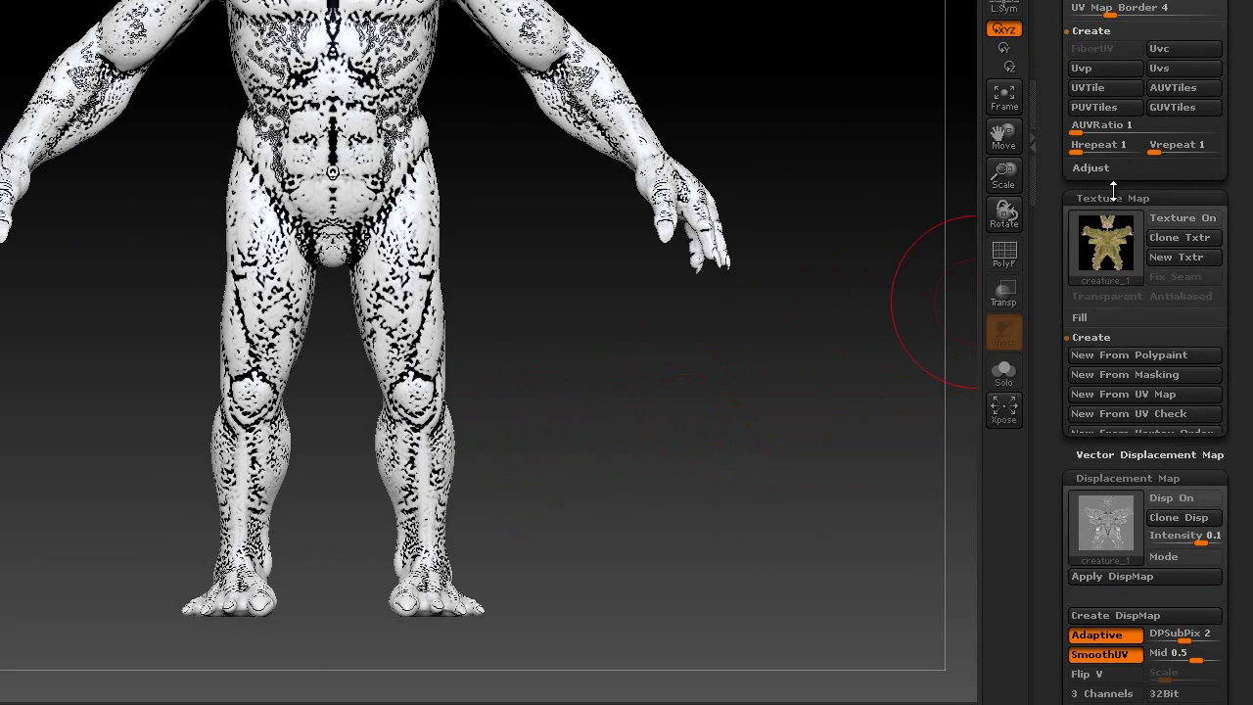
click(1101, 338)
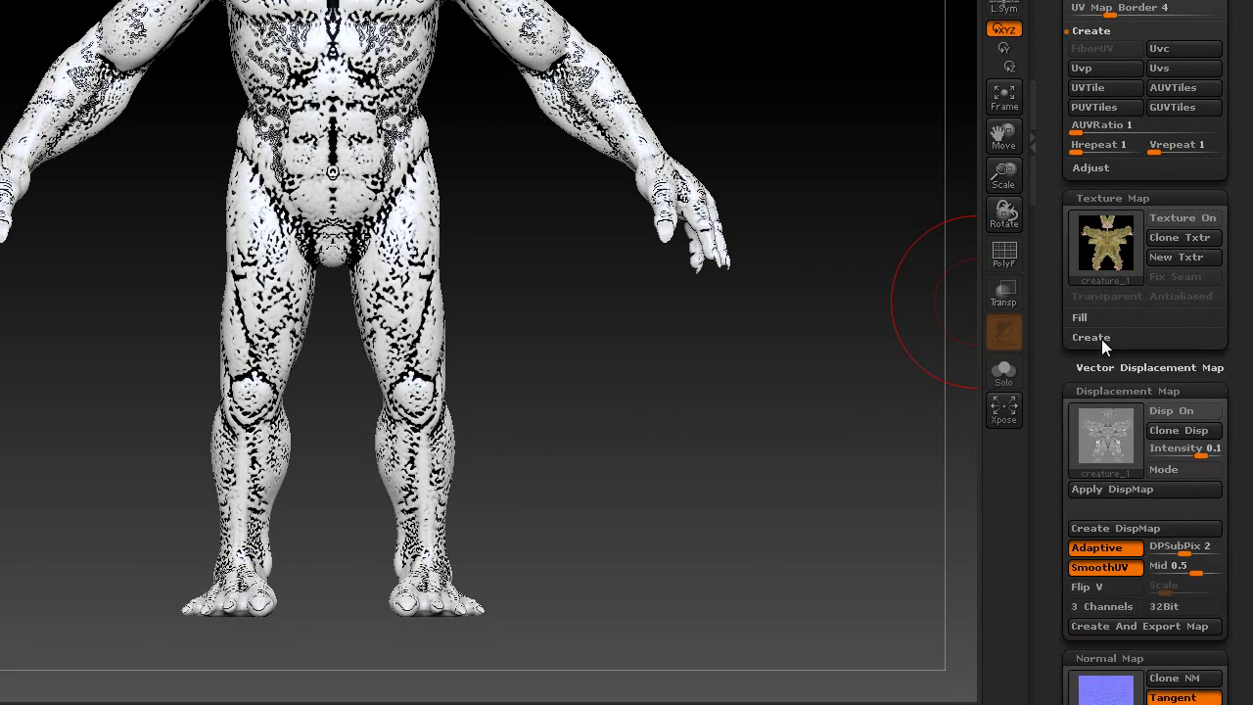
click(1102, 338)
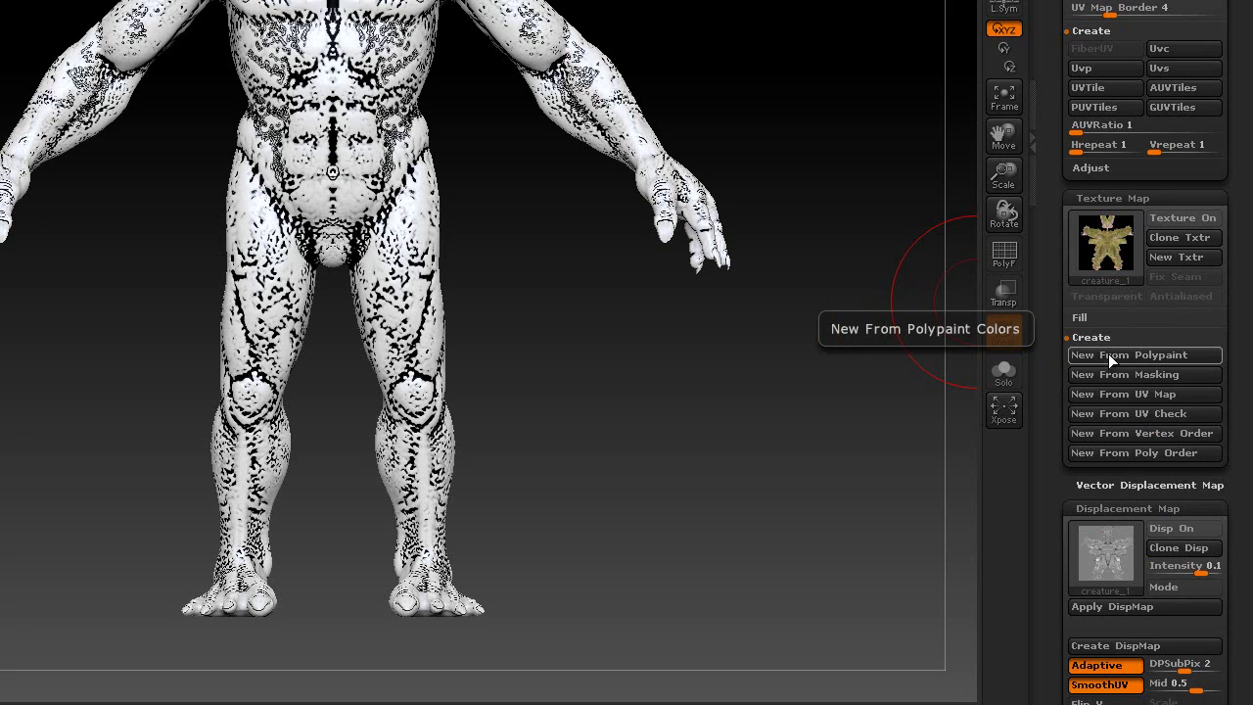
click(1111, 356)
mouse_move(1116, 251)
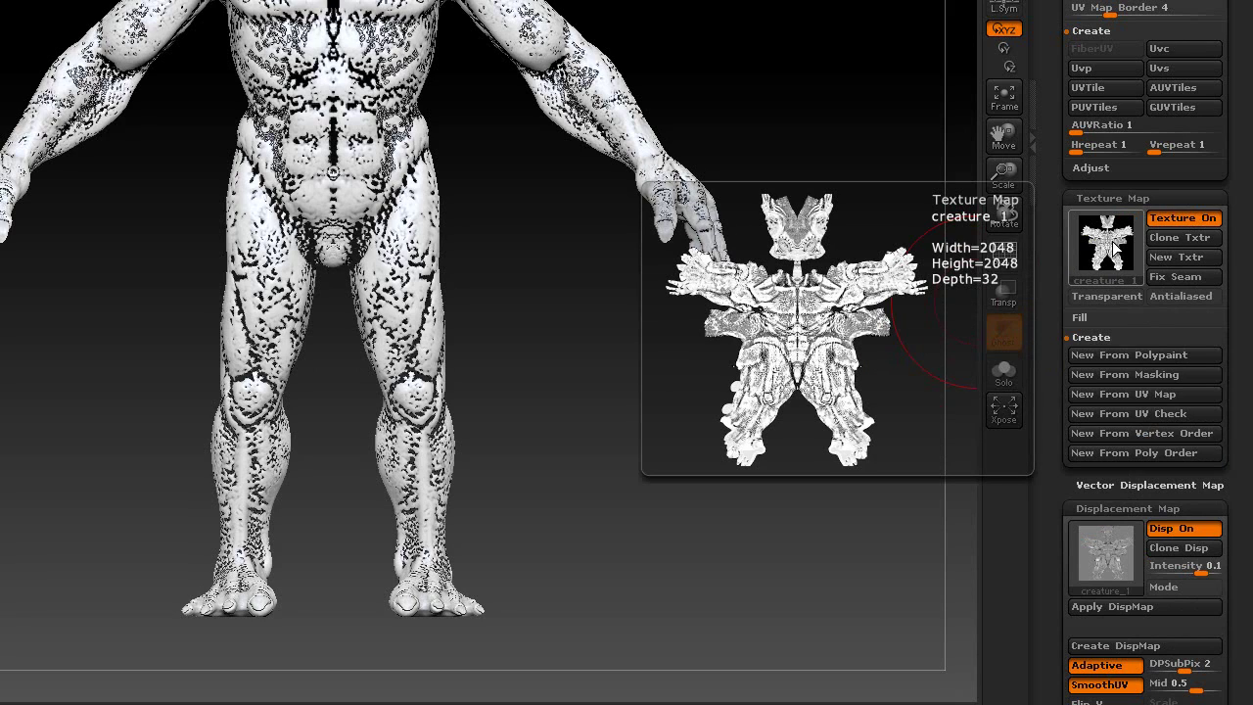
Clone the creature's black-and-white texture map and make the copy the active texture
click(1202, 244)
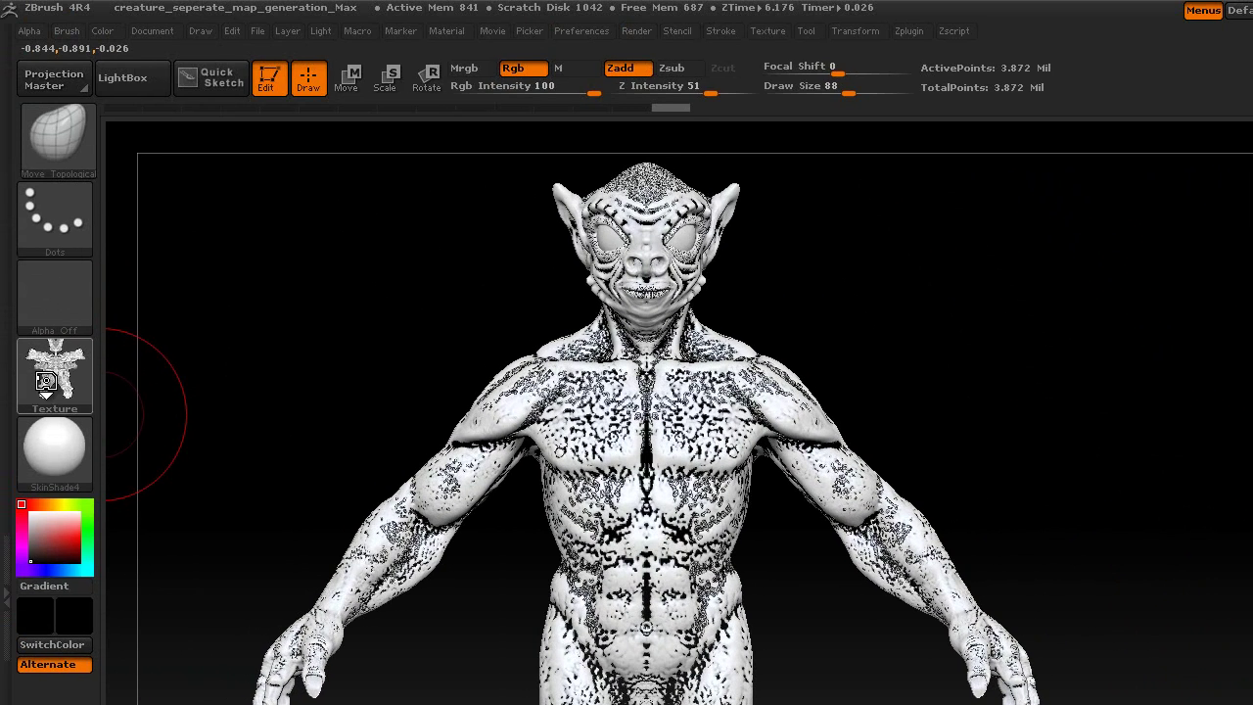
click(45, 382)
click(472, 661)
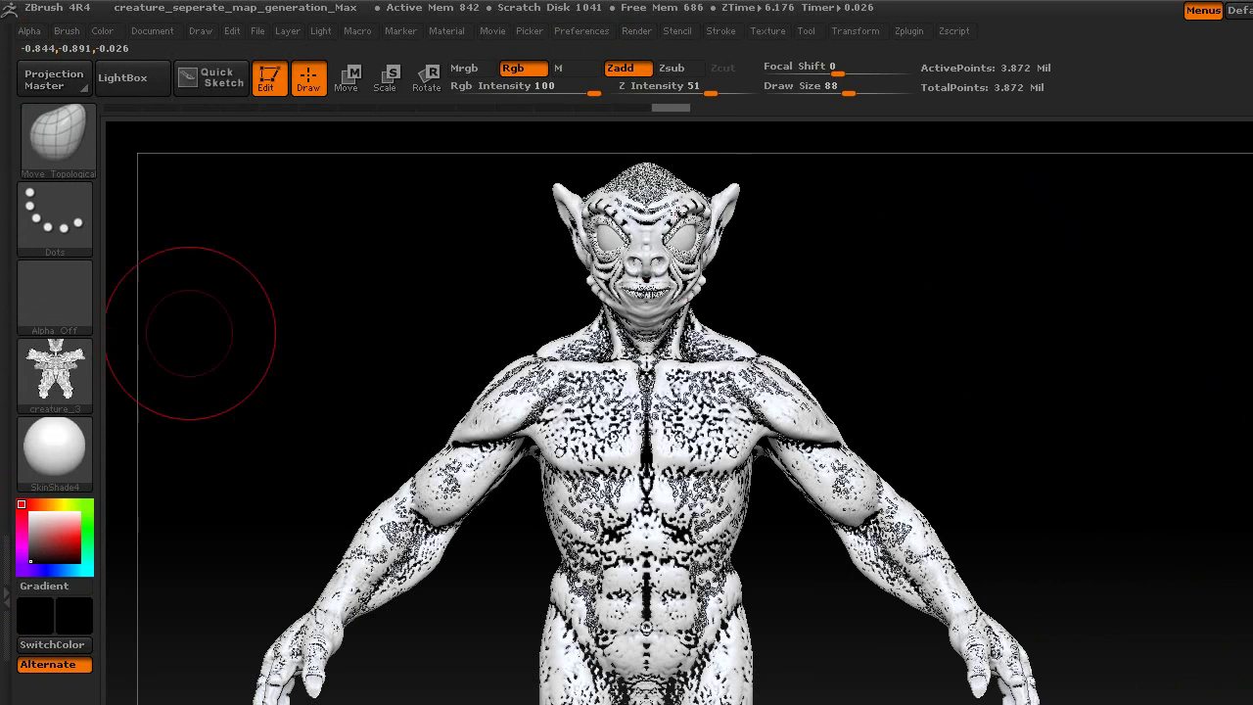
Start exporting the cloned texture and browse to the sceneassets images folder of the demo_creture project on the Desktop
click(768, 31)
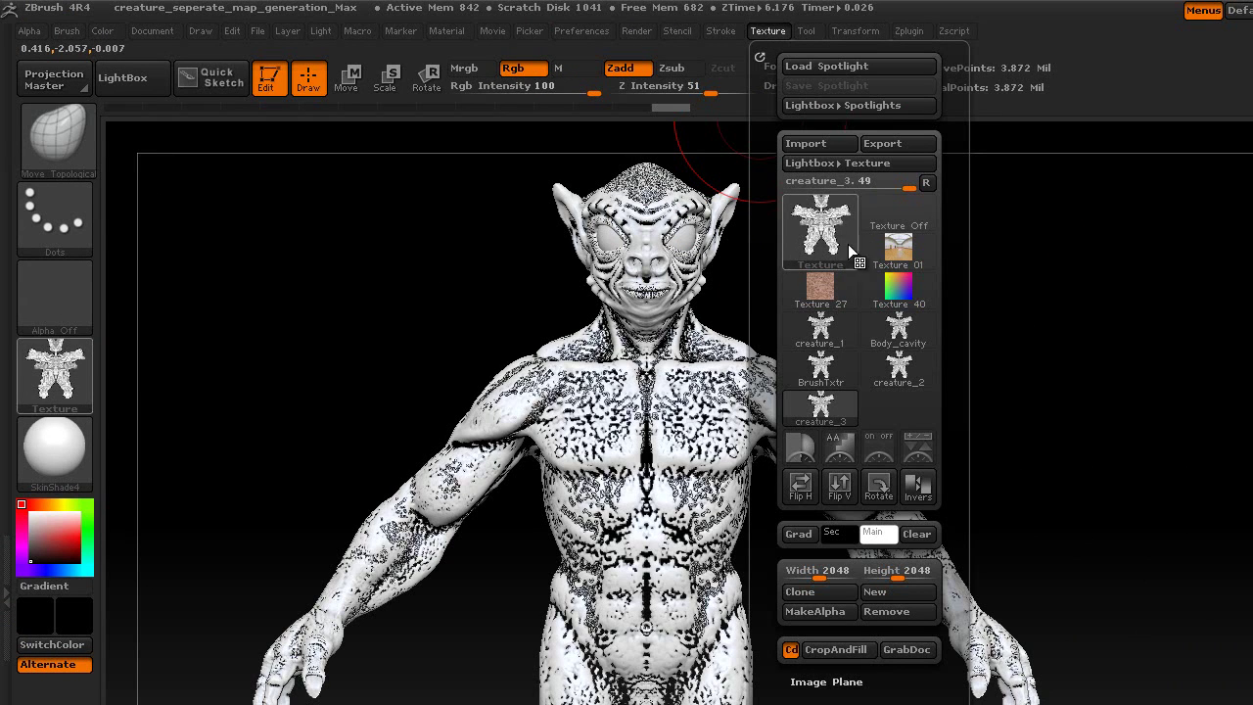
mouse_move(820, 236)
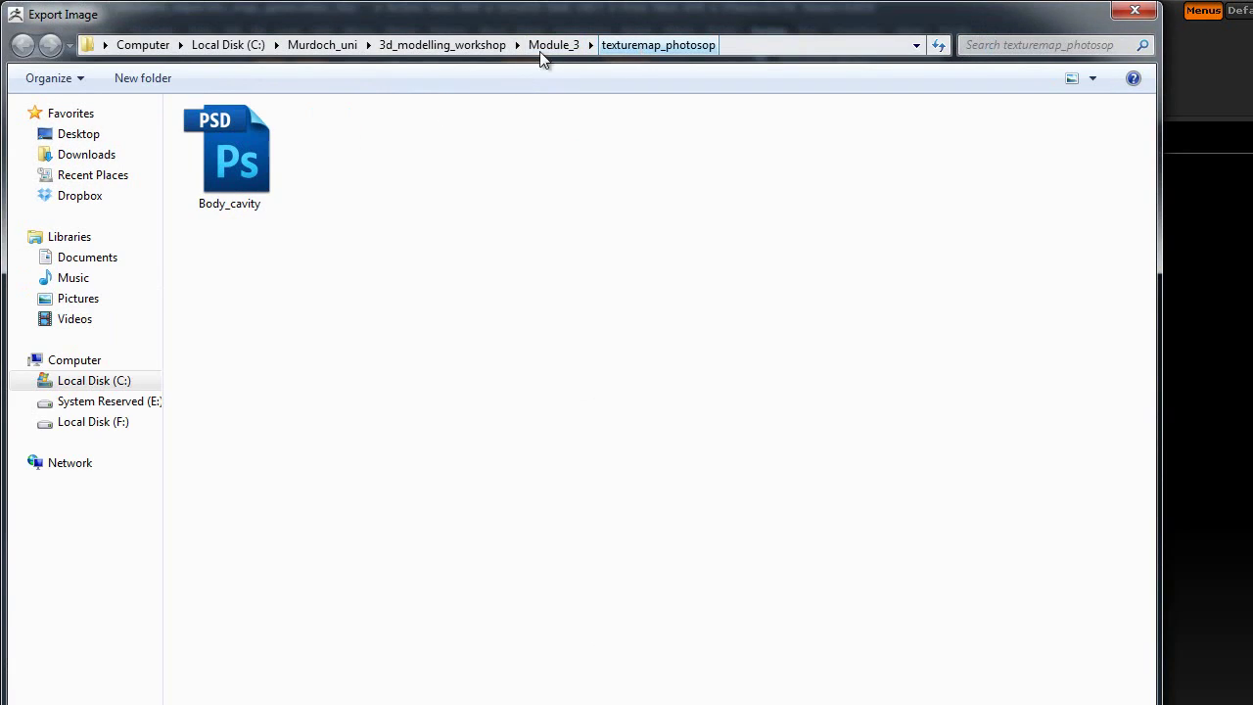
click(85, 134)
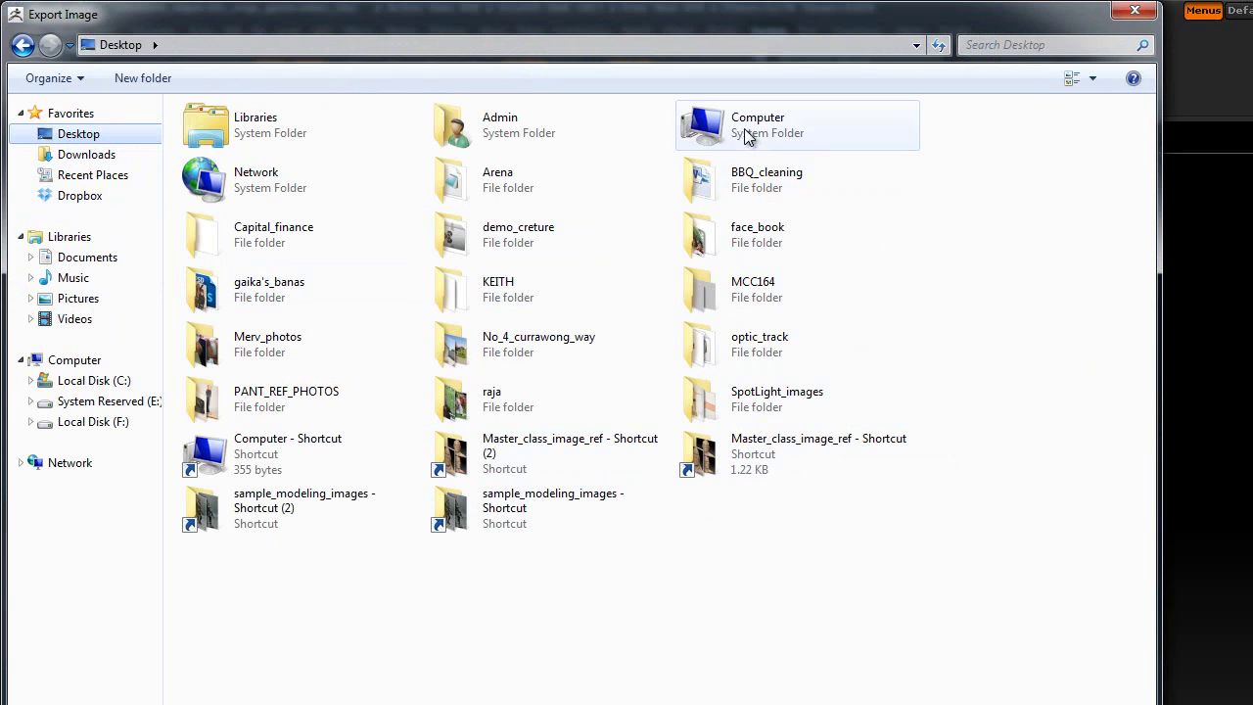
double_click(548, 230)
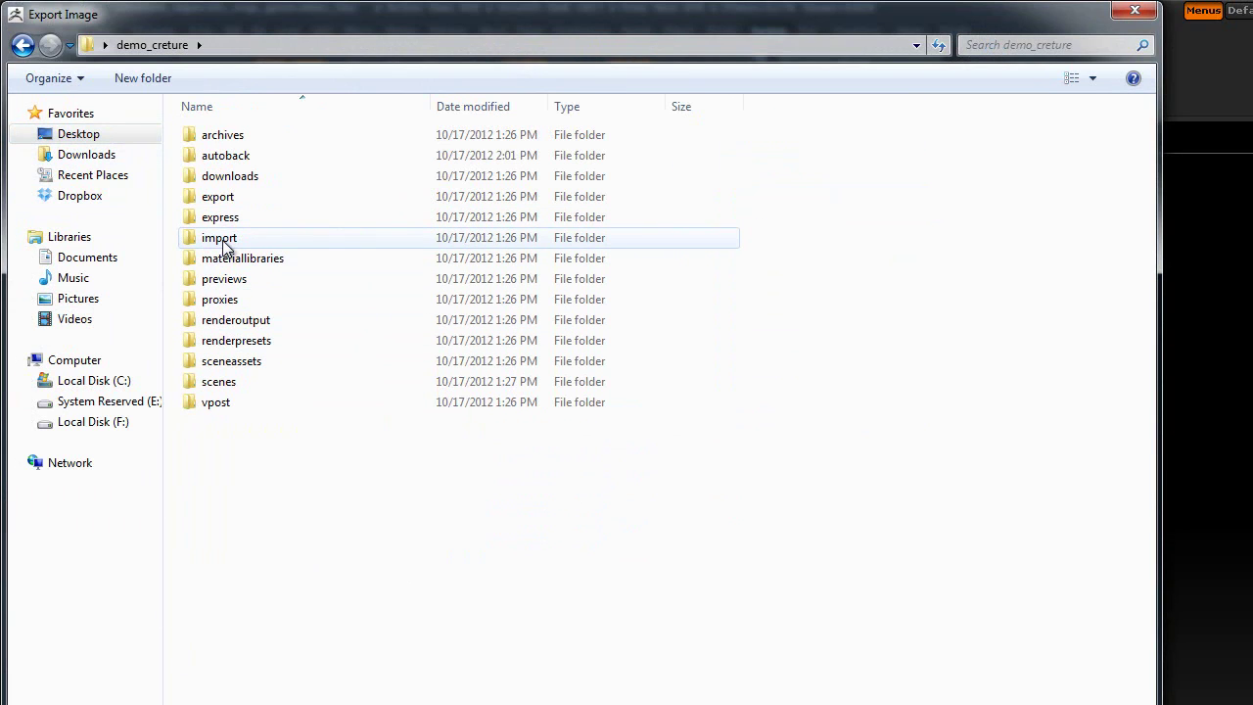
double_click(227, 361)
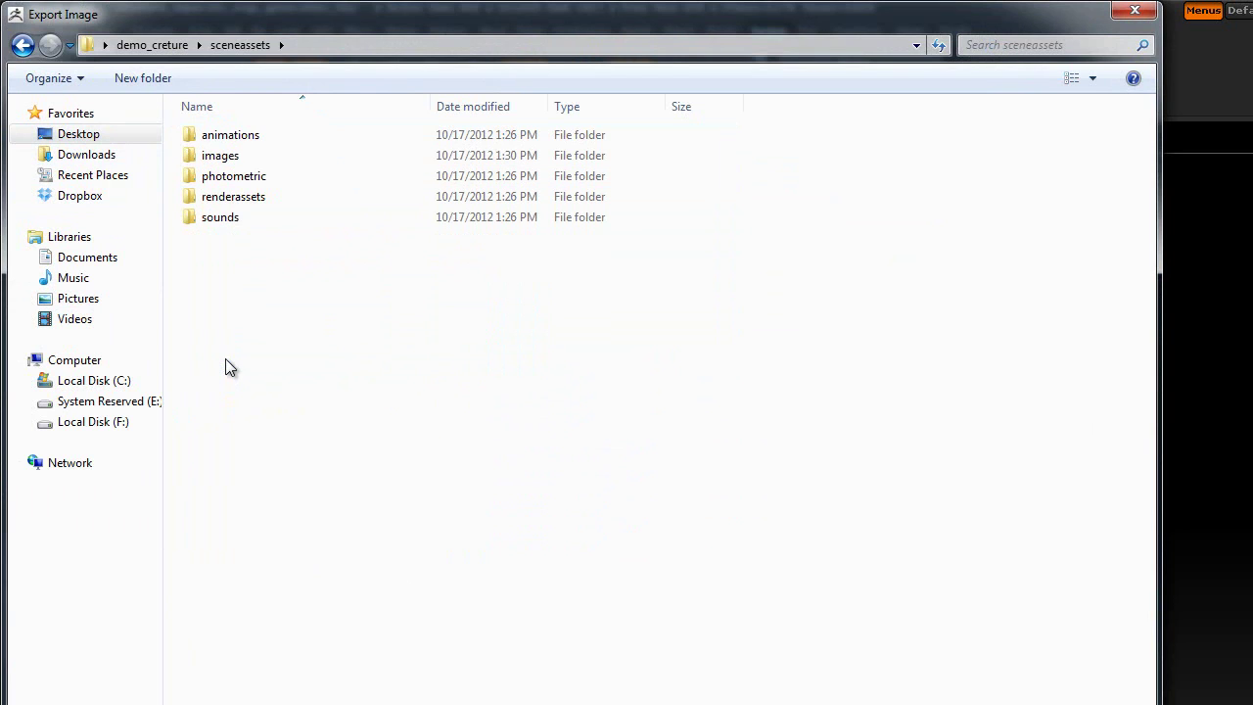
double_click(207, 156)
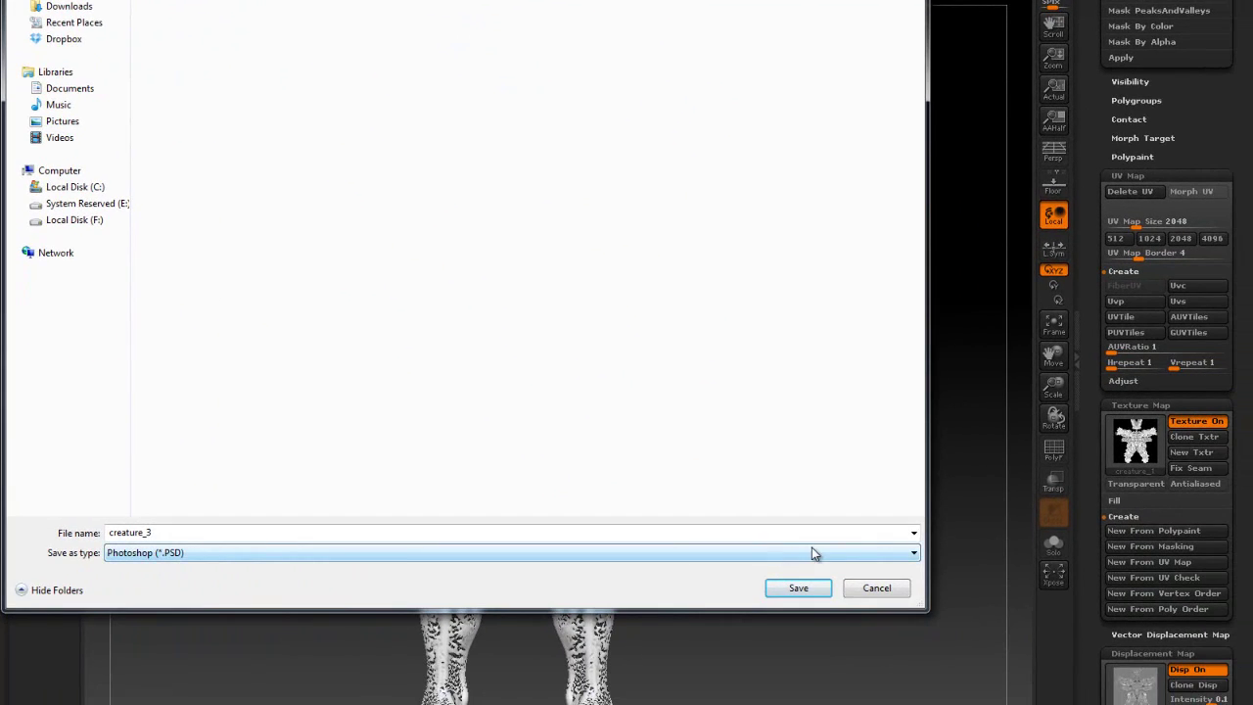
Save the exported texture in TIFF format with the file name cavity_map
click(812, 554)
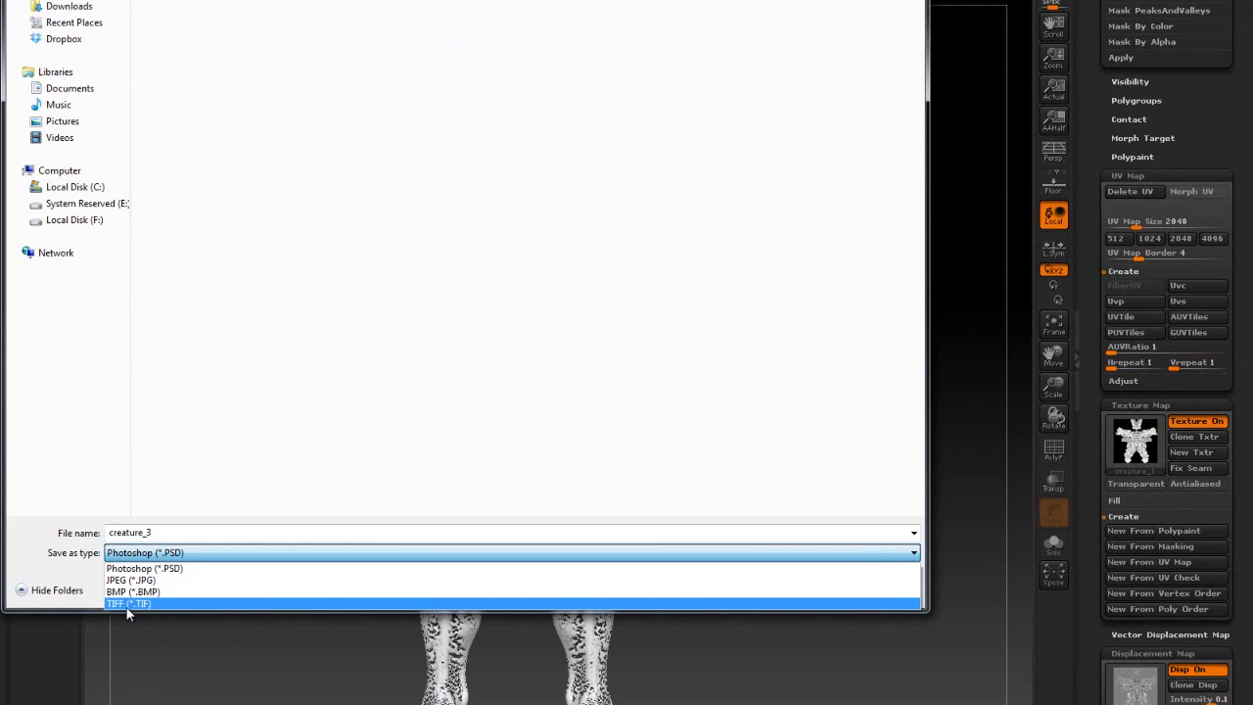
click(124, 604)
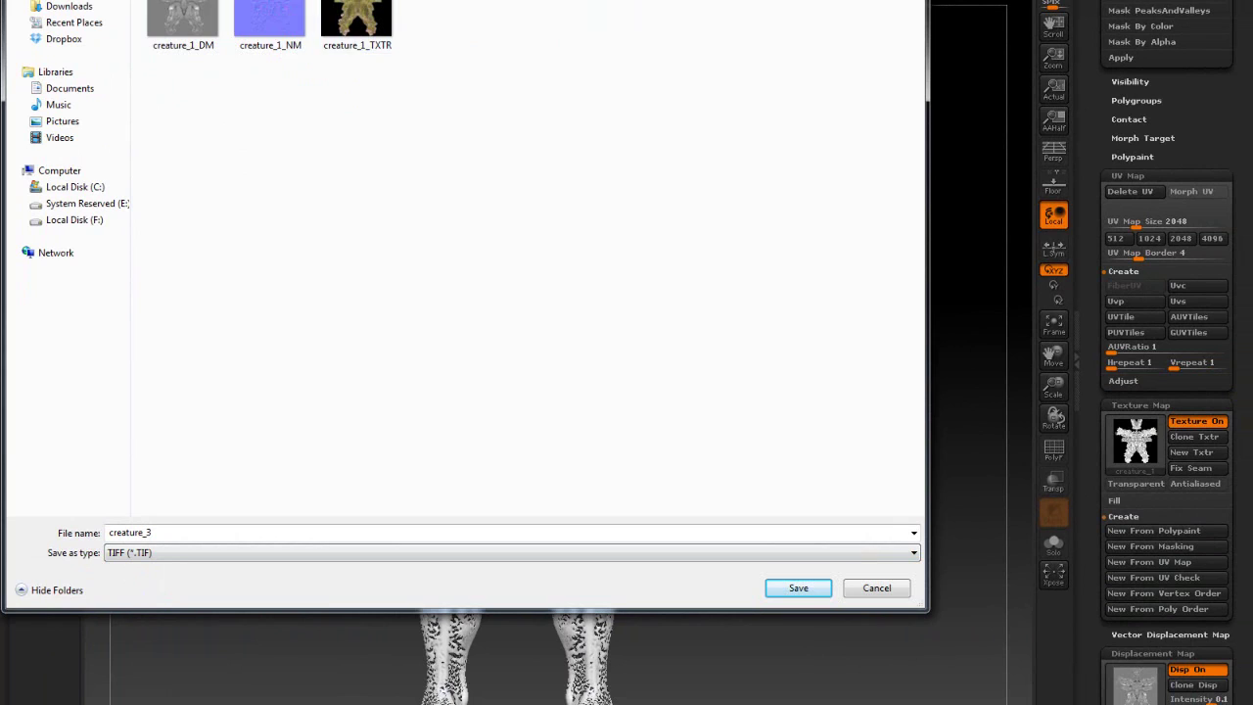
double_click(167, 532)
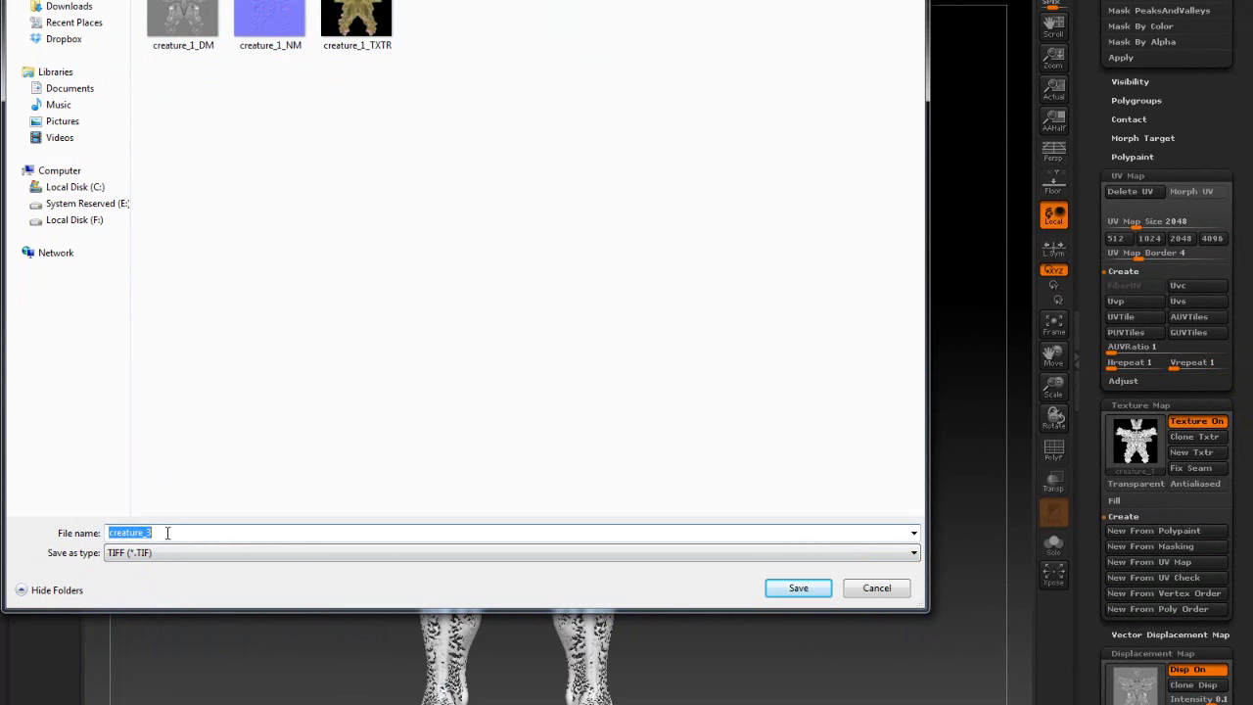
text(cre)
key(BackSpace)
key(BackSpace)
text(cavity_map)
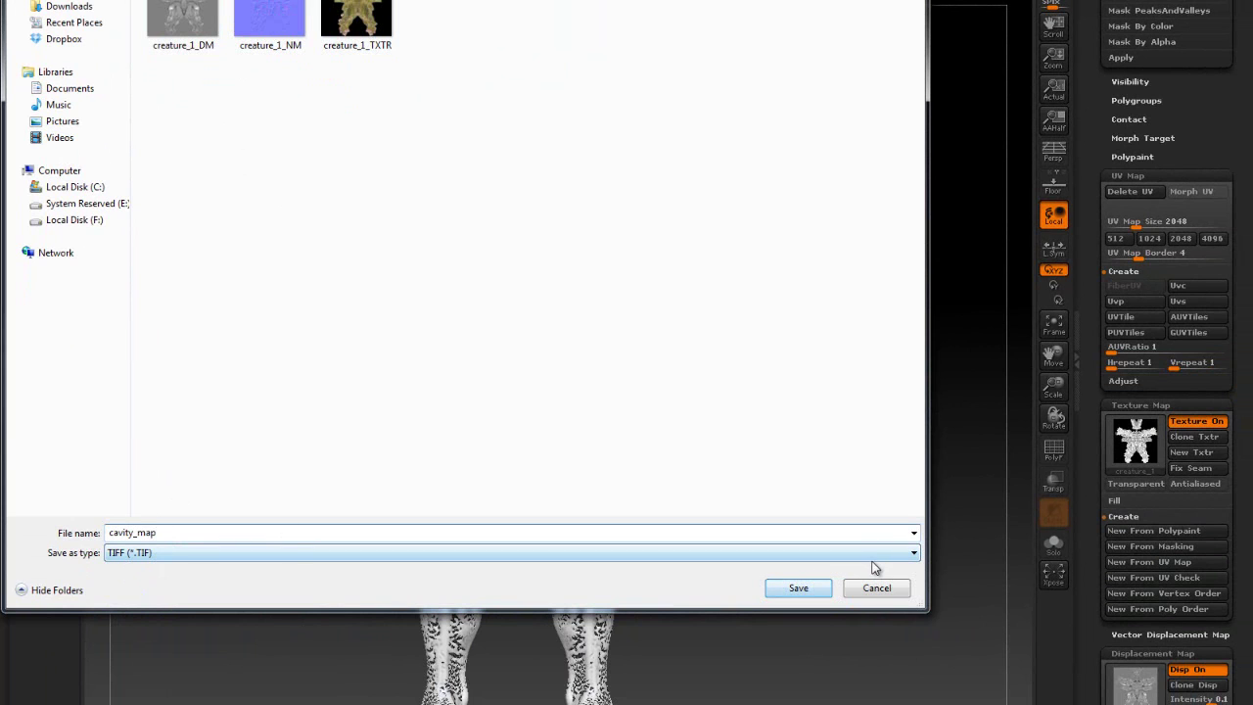
click(799, 589)
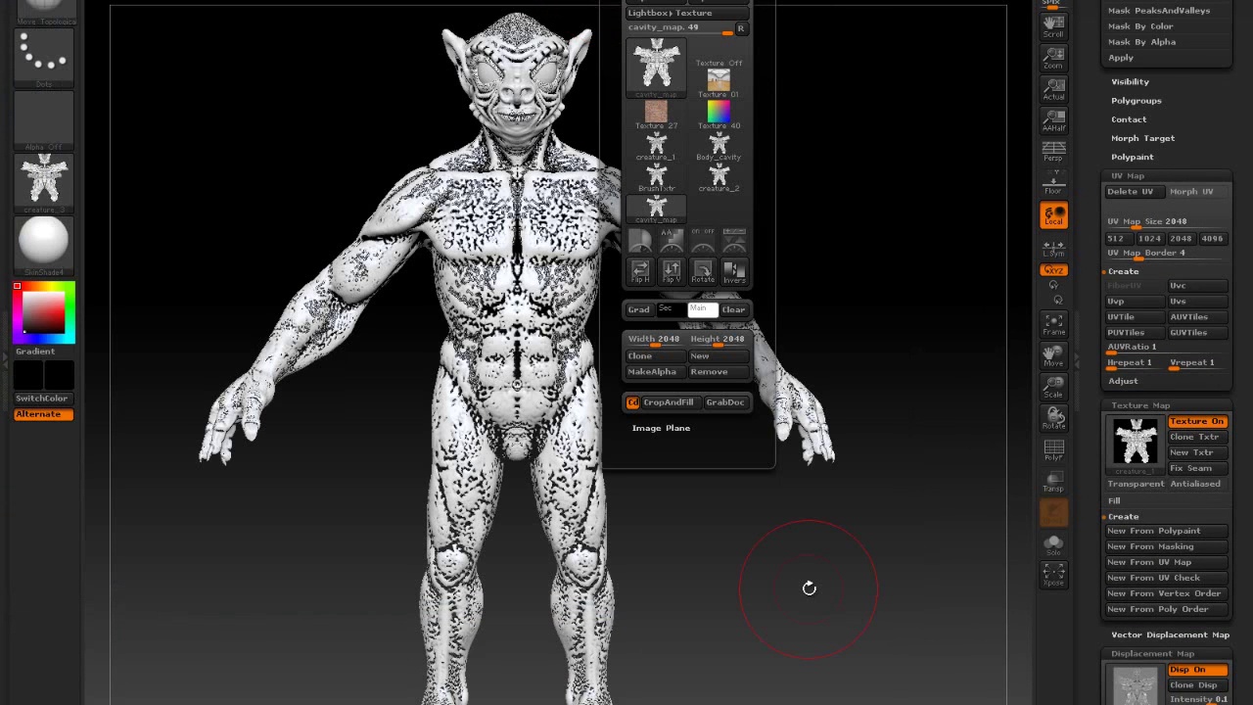
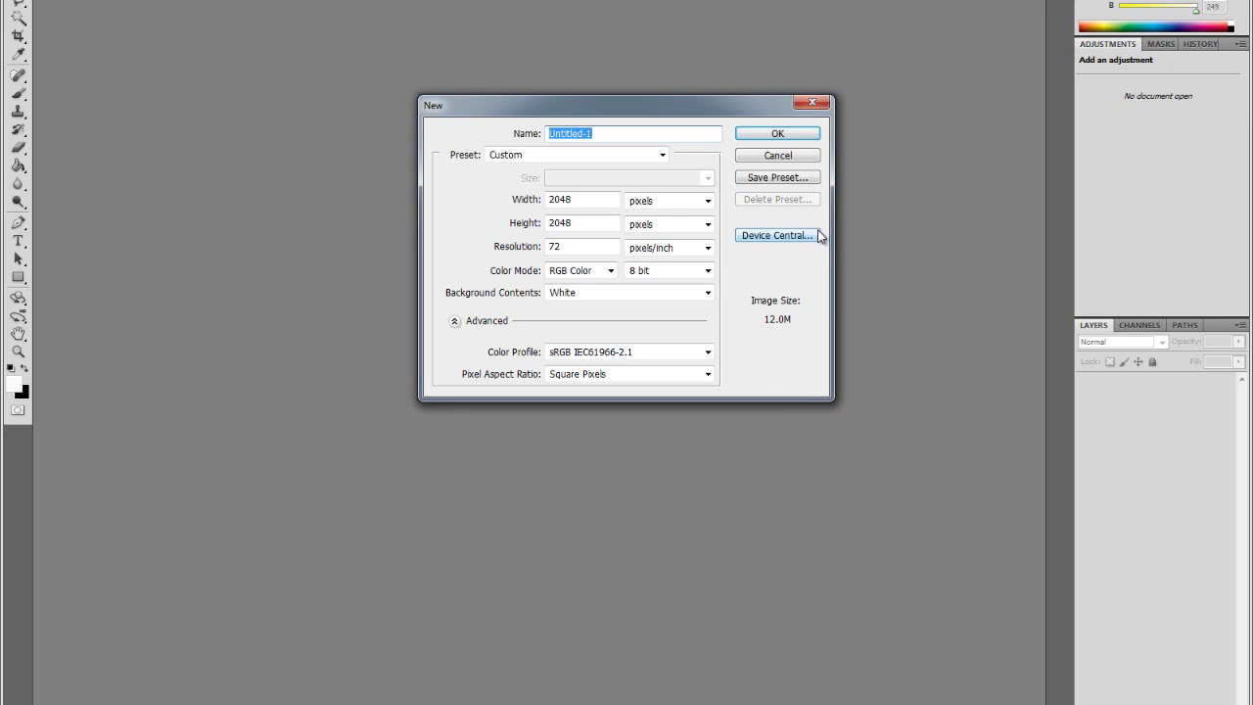
Switch to Photoshop and create a white 2048 × 2048 pixel RGB document at 72 pixels/inch
click(783, 136)
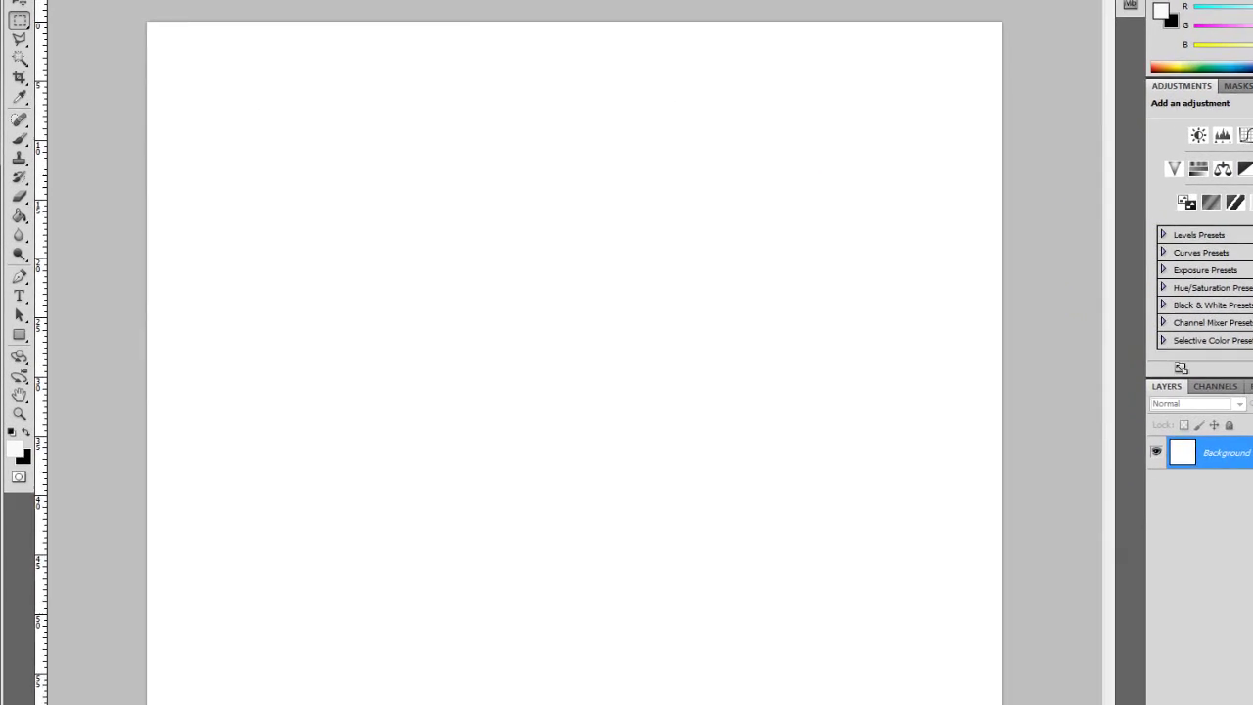
Open cavity_map, creature_1_DM, creature_1_NM and creature_1_TXTR together from the project's sceneassets images folder
click(57, 0)
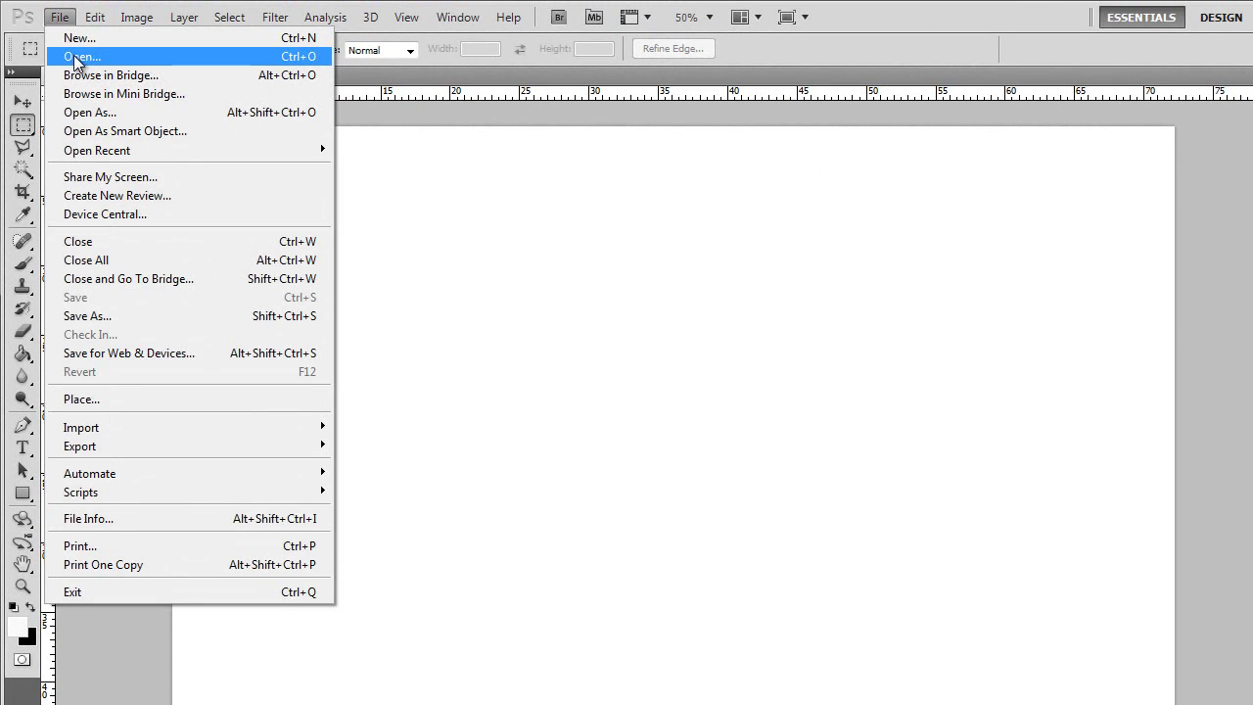
click(71, 24)
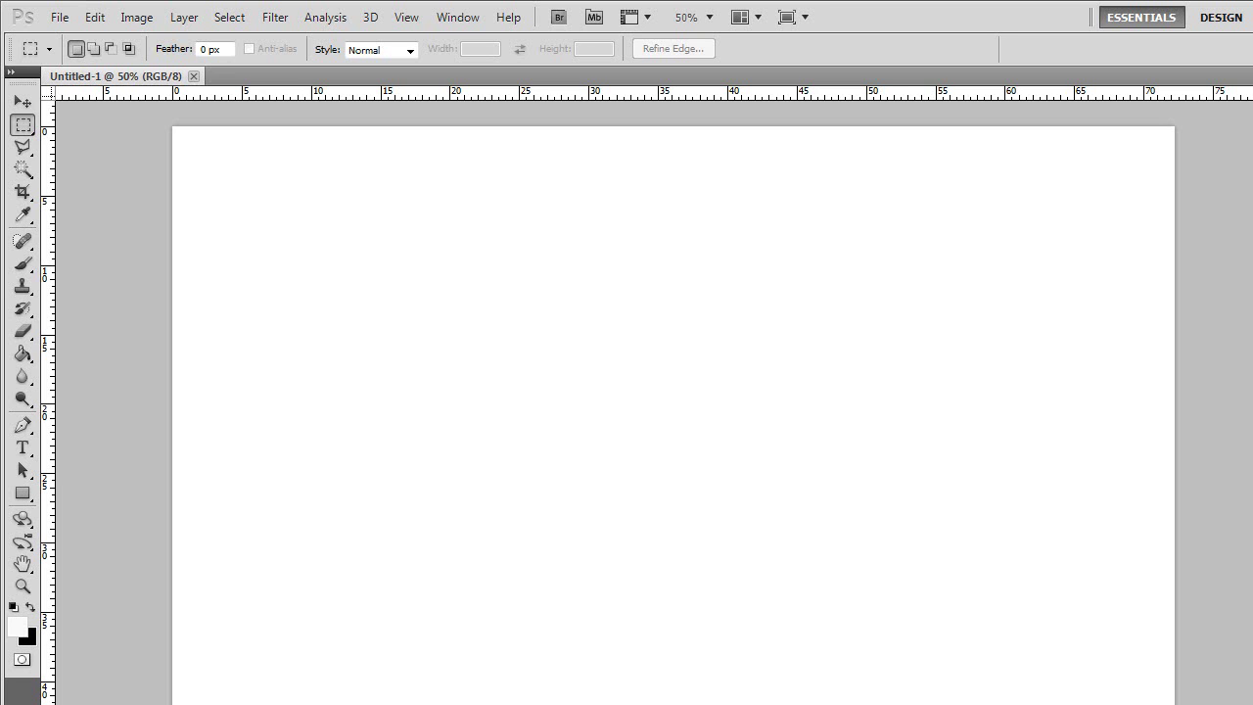
key(ctrl+o)
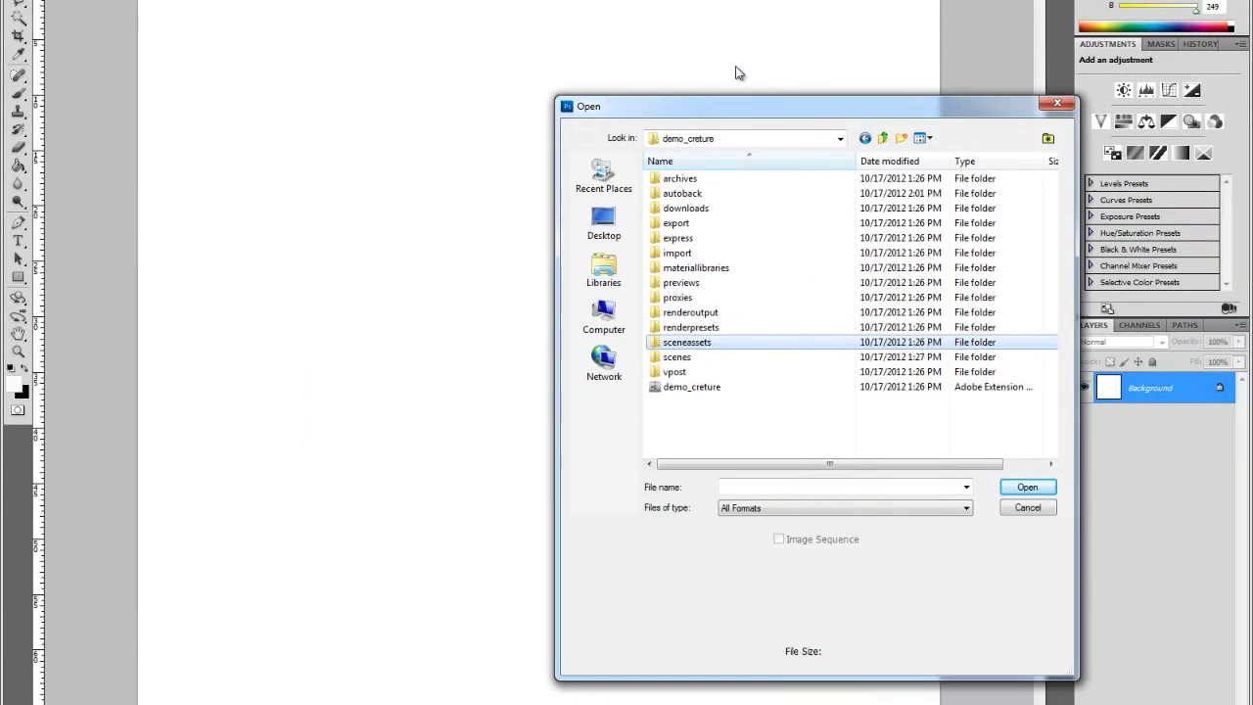
double_click(628, 258)
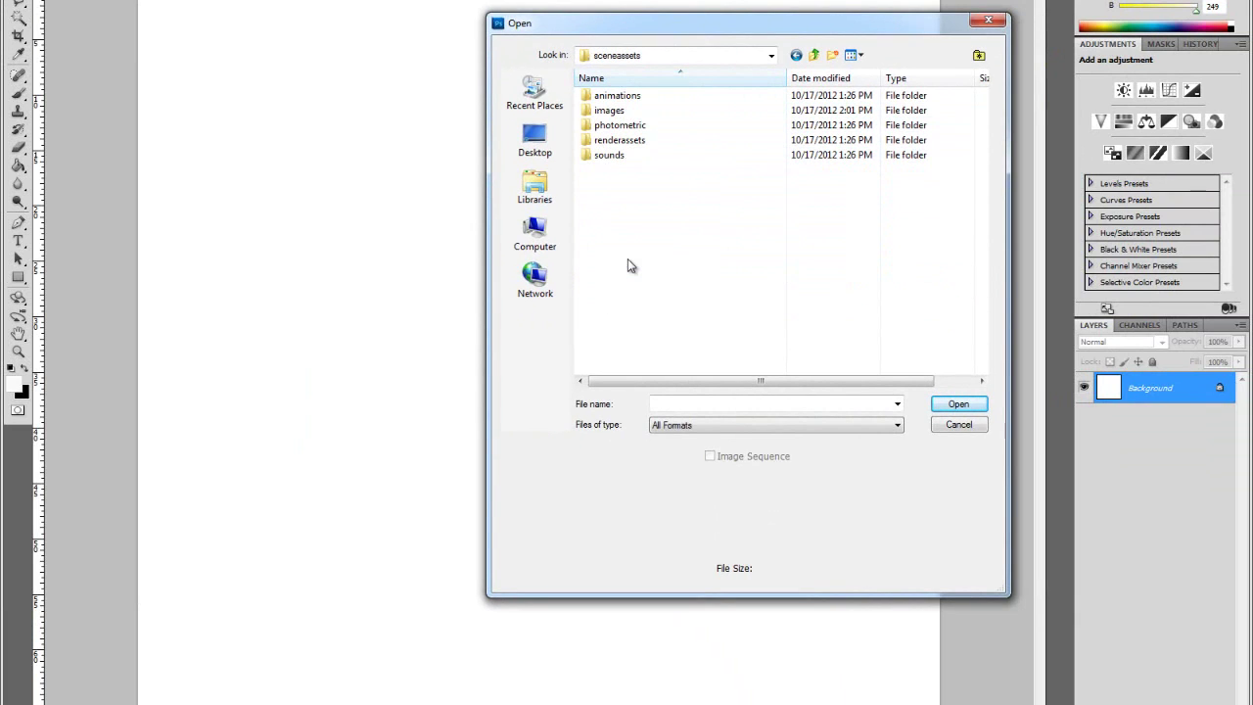
click(613, 112)
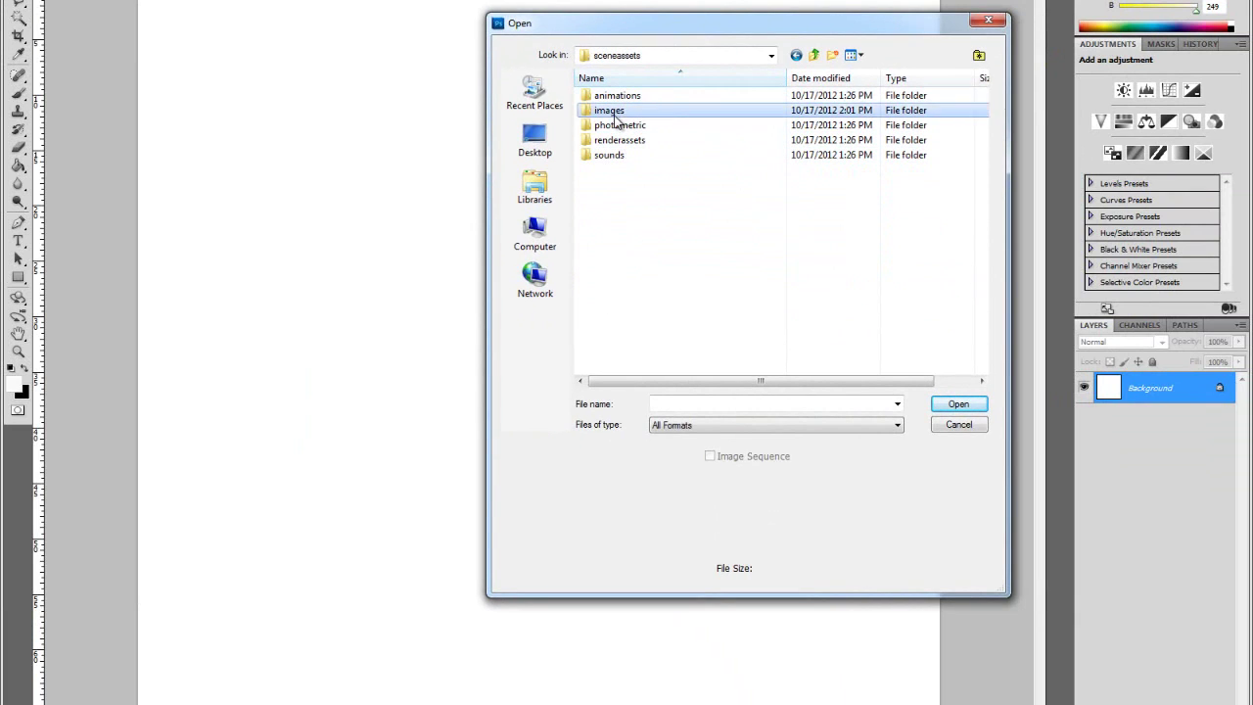
double_click(614, 116)
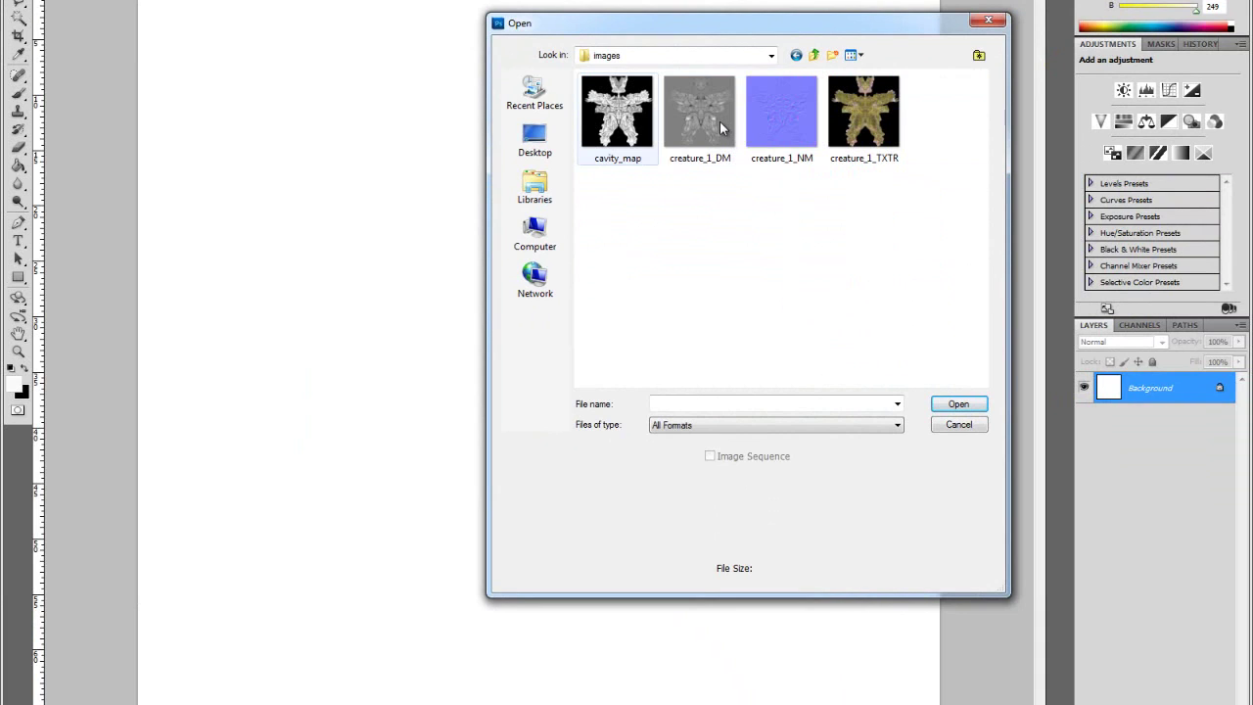
click(648, 157)
ctrl+click(727, 129)
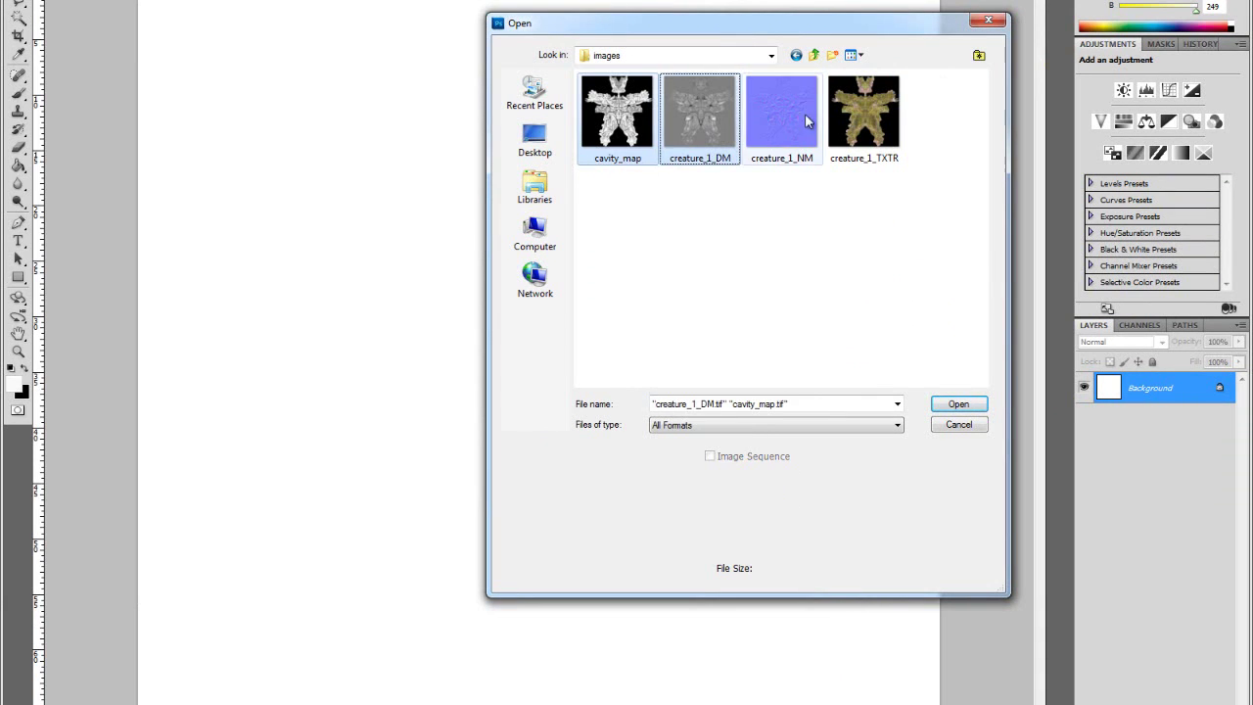
ctrl+click(805, 119)
ctrl+click(886, 132)
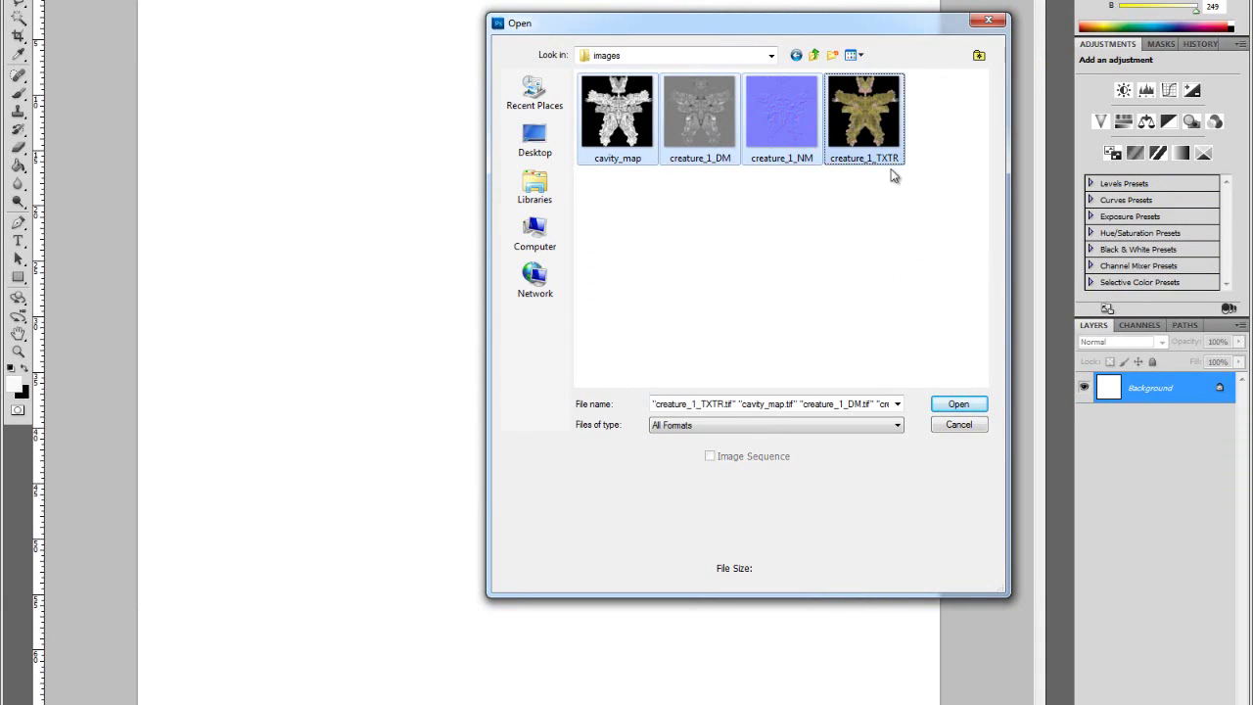
click(958, 405)
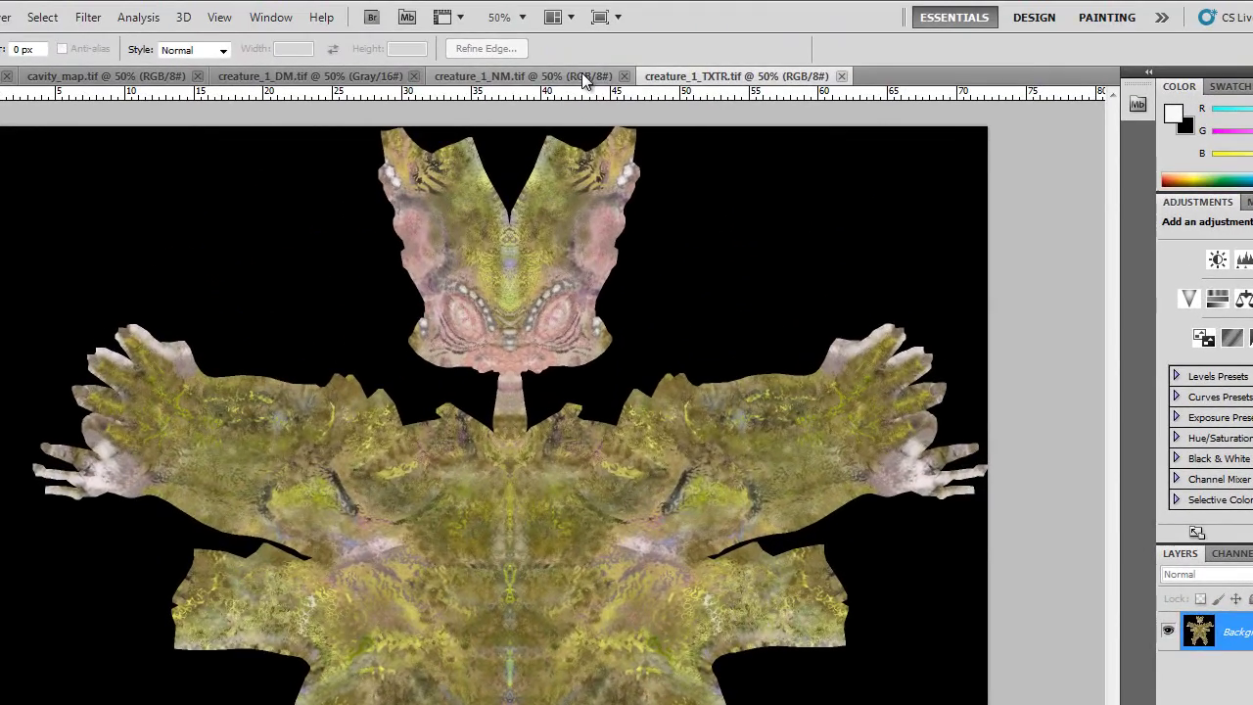
Look through the opened normal, displacement, cavity and color texture documents one by one
click(581, 75)
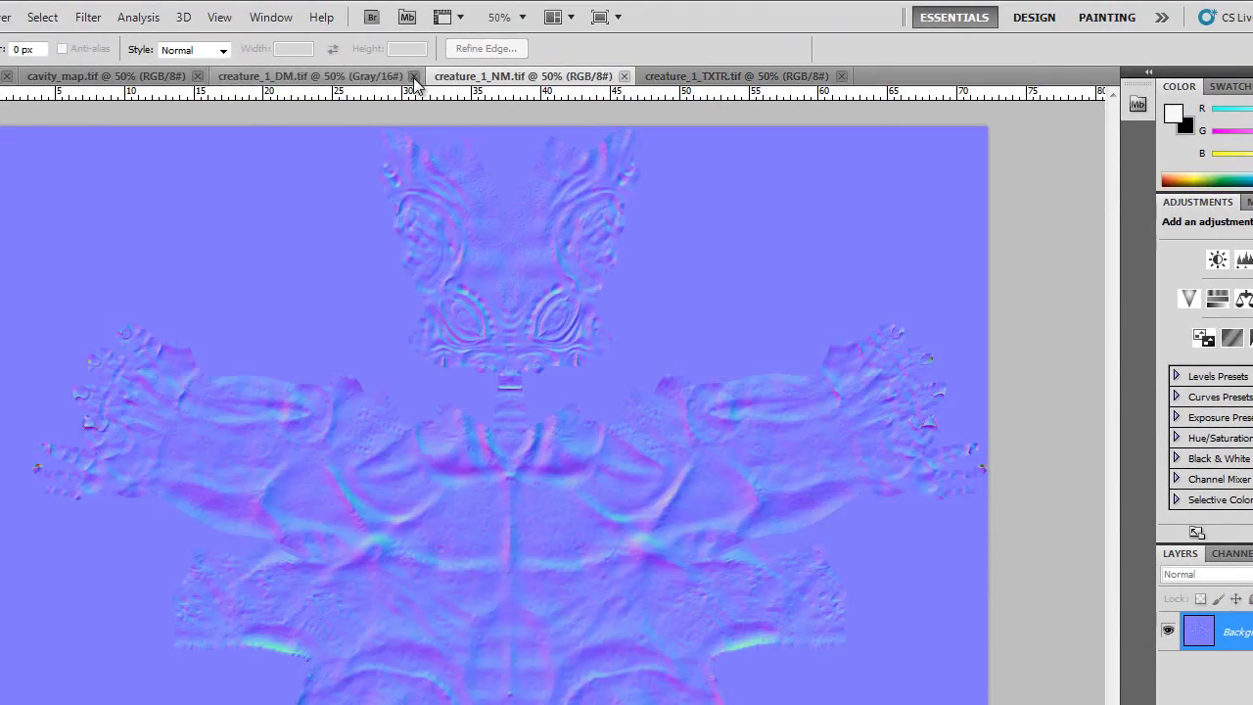
click(266, 78)
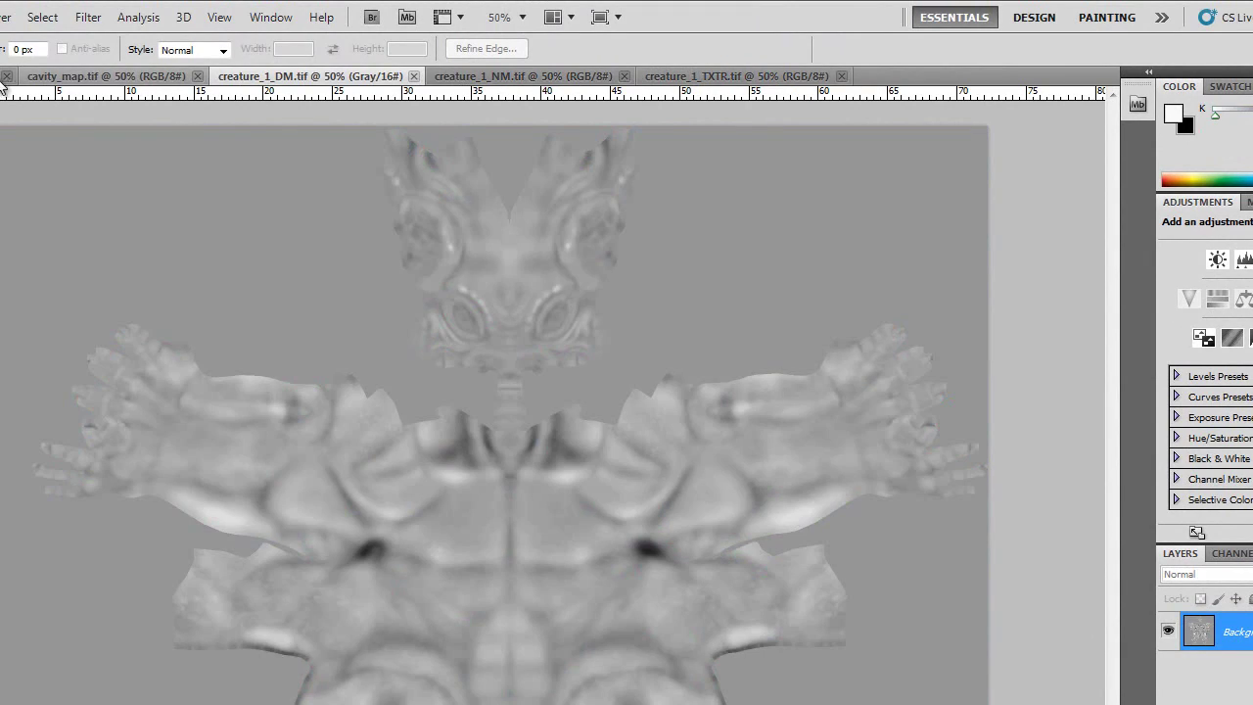
click(68, 76)
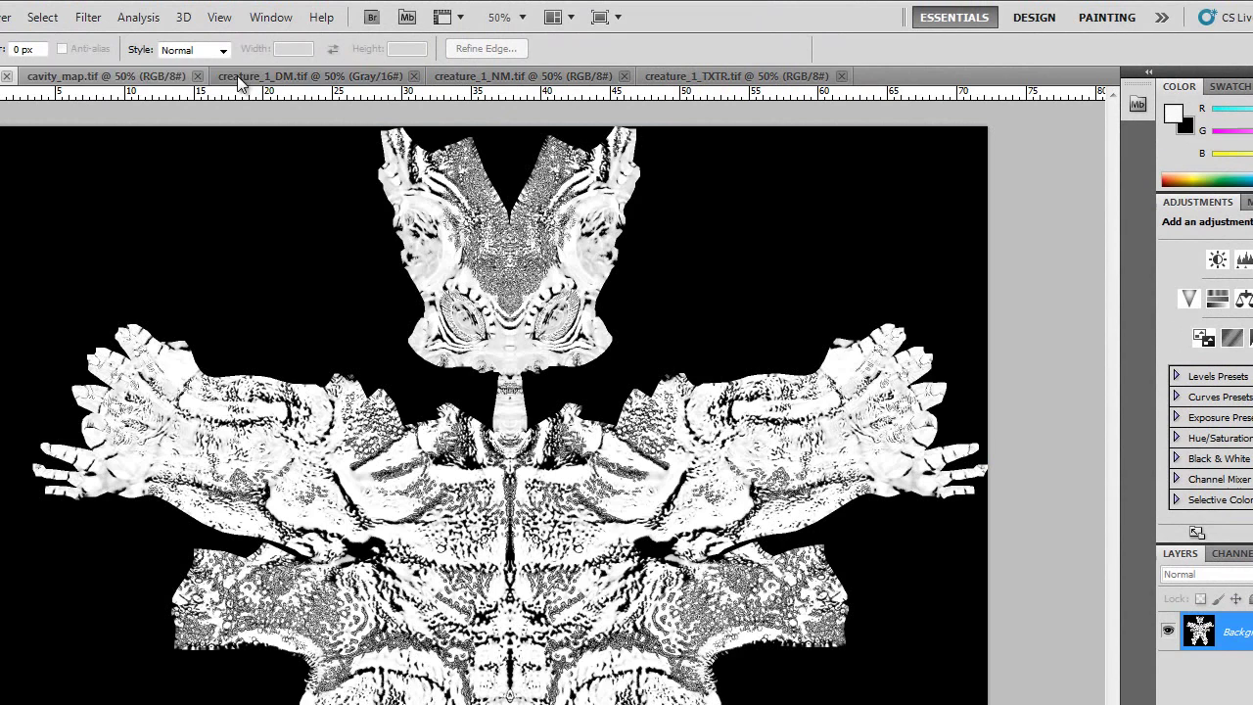
click(287, 73)
click(539, 71)
click(739, 75)
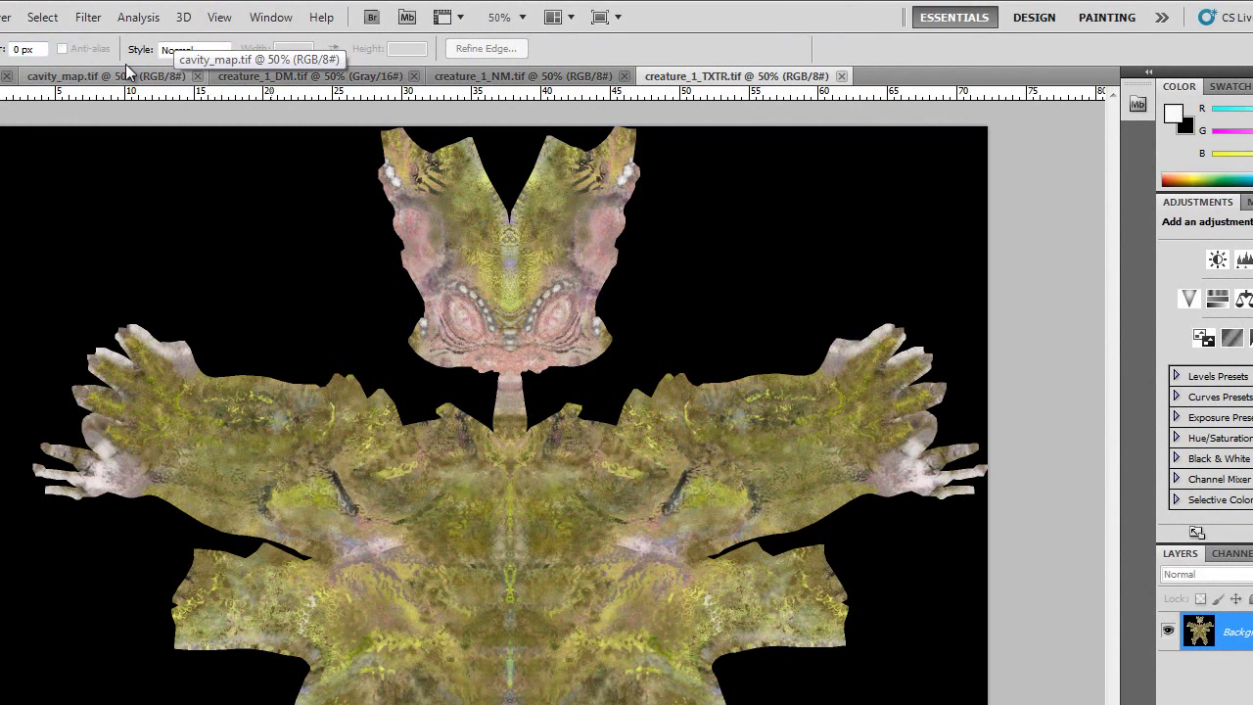
Tile all open documents so the blank canvas and the four maps show side by side
click(252, 21)
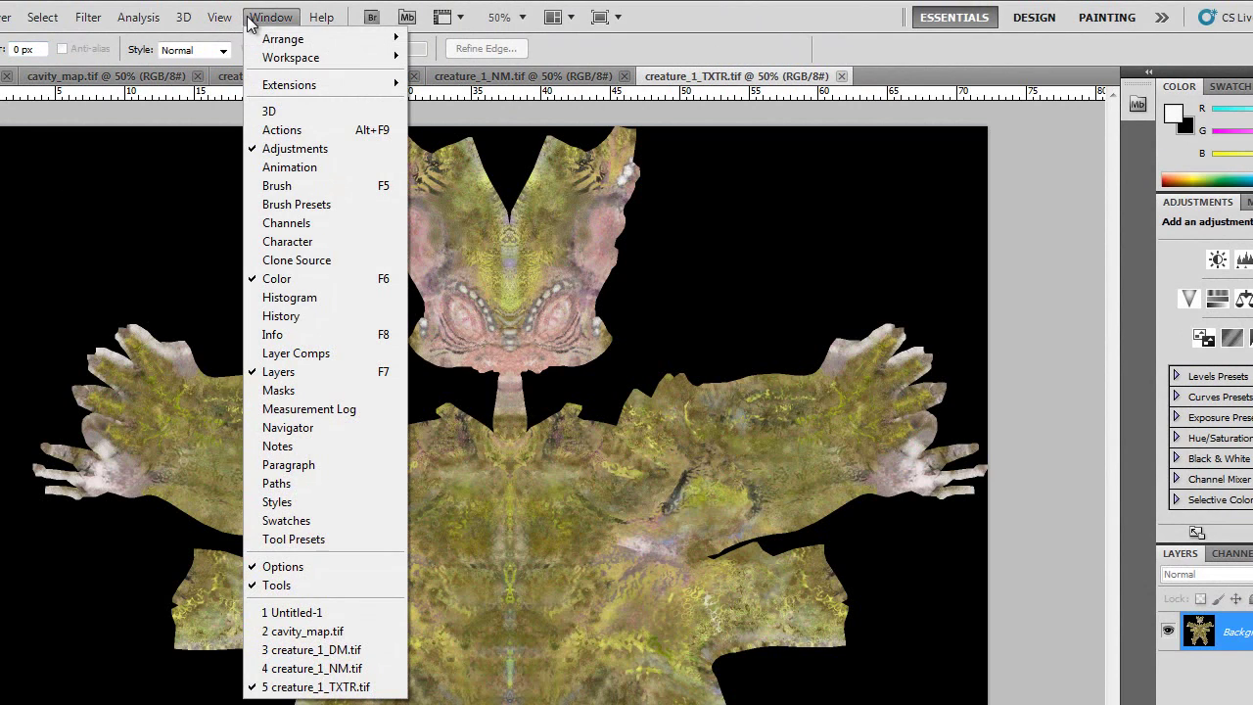
mouse_move(282, 43)
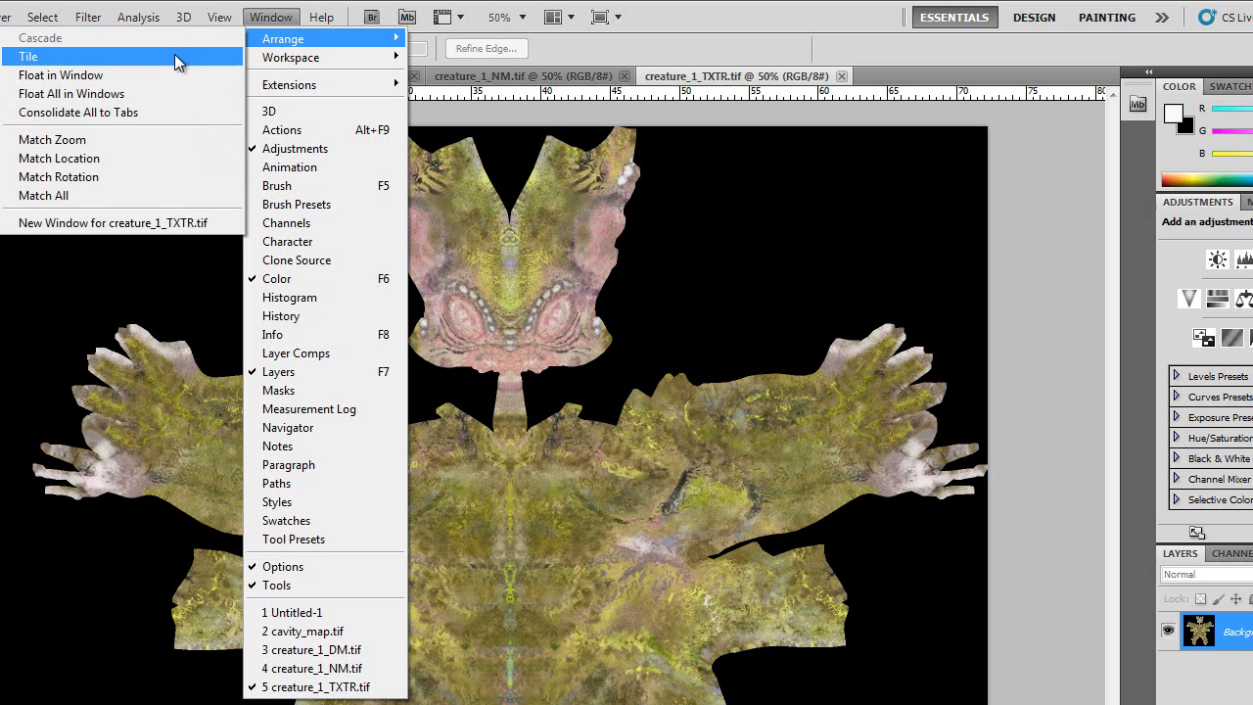
click(278, 16)
click(278, 20)
mouse_move(283, 39)
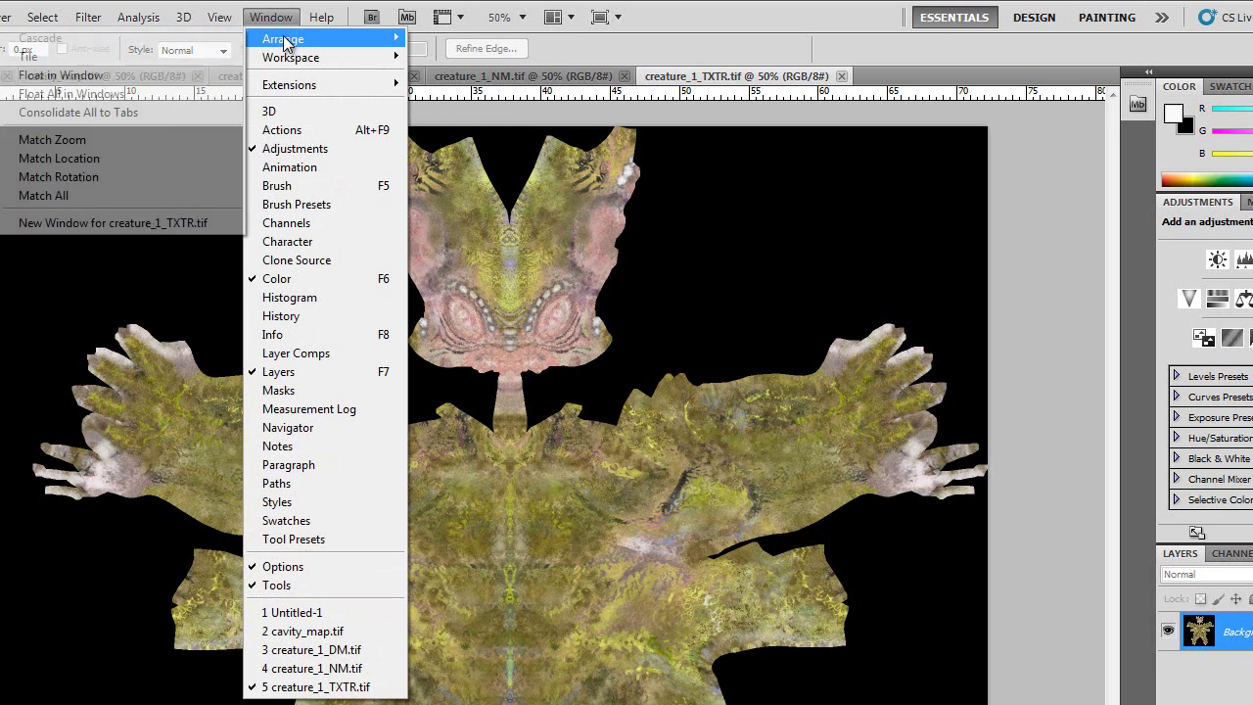
click(110, 54)
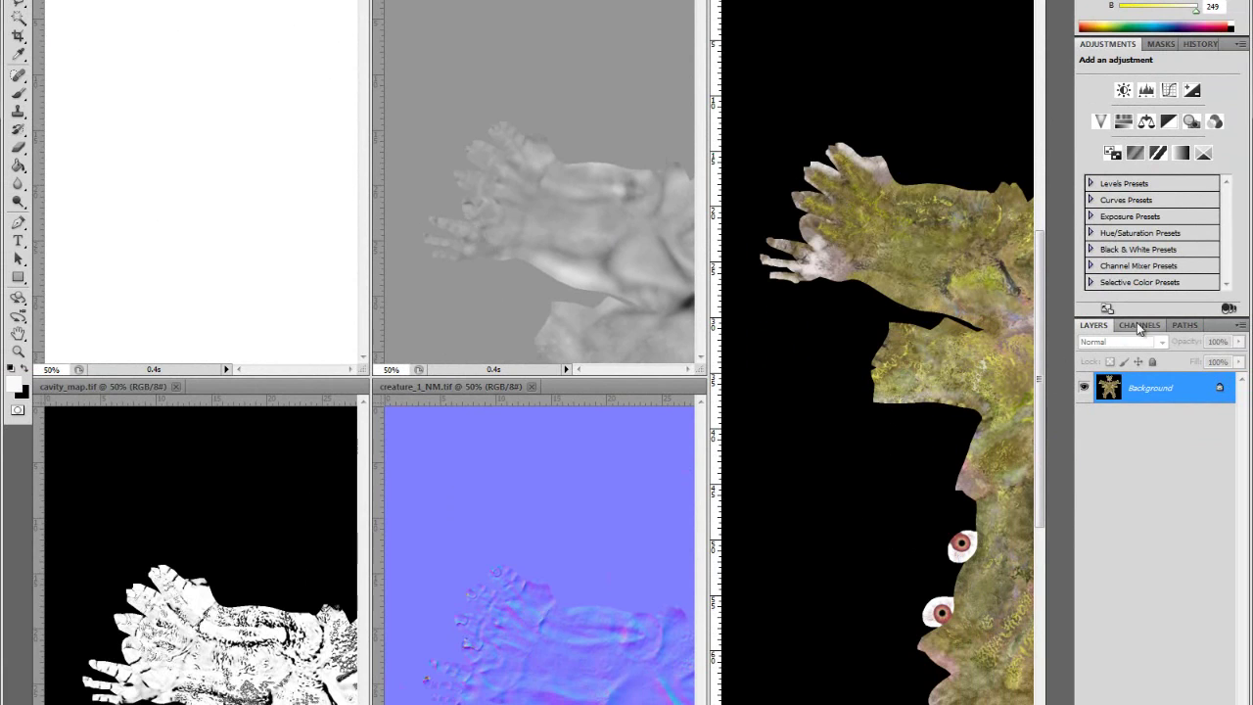
Create three empty layer groups above the background in the blank white document
click(120, 33)
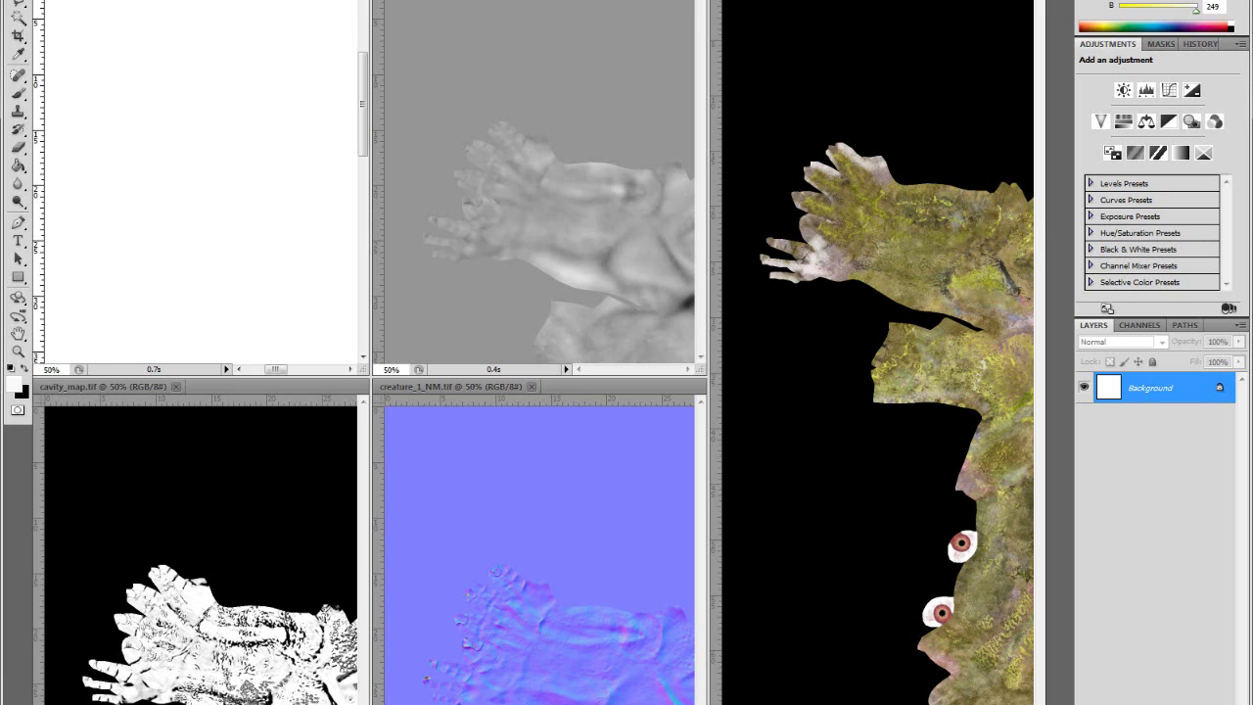
key(ctrl+g)
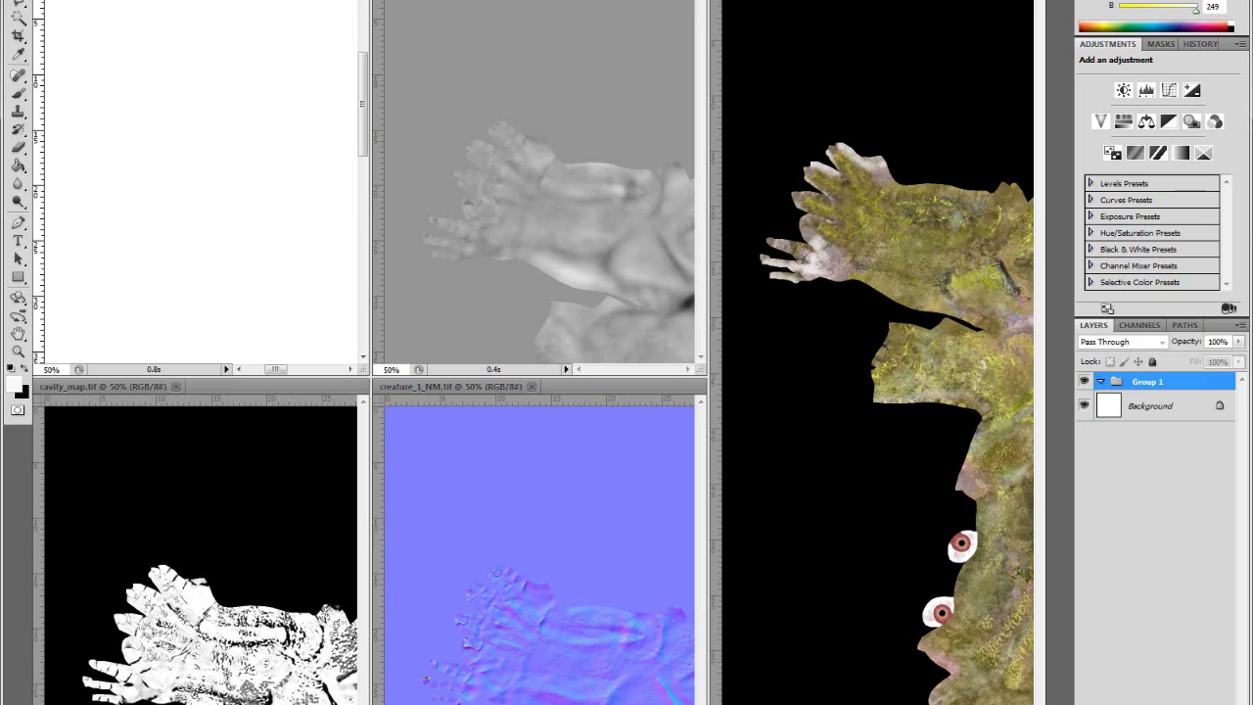
key(ctrl+g)
key(ctrl+g)
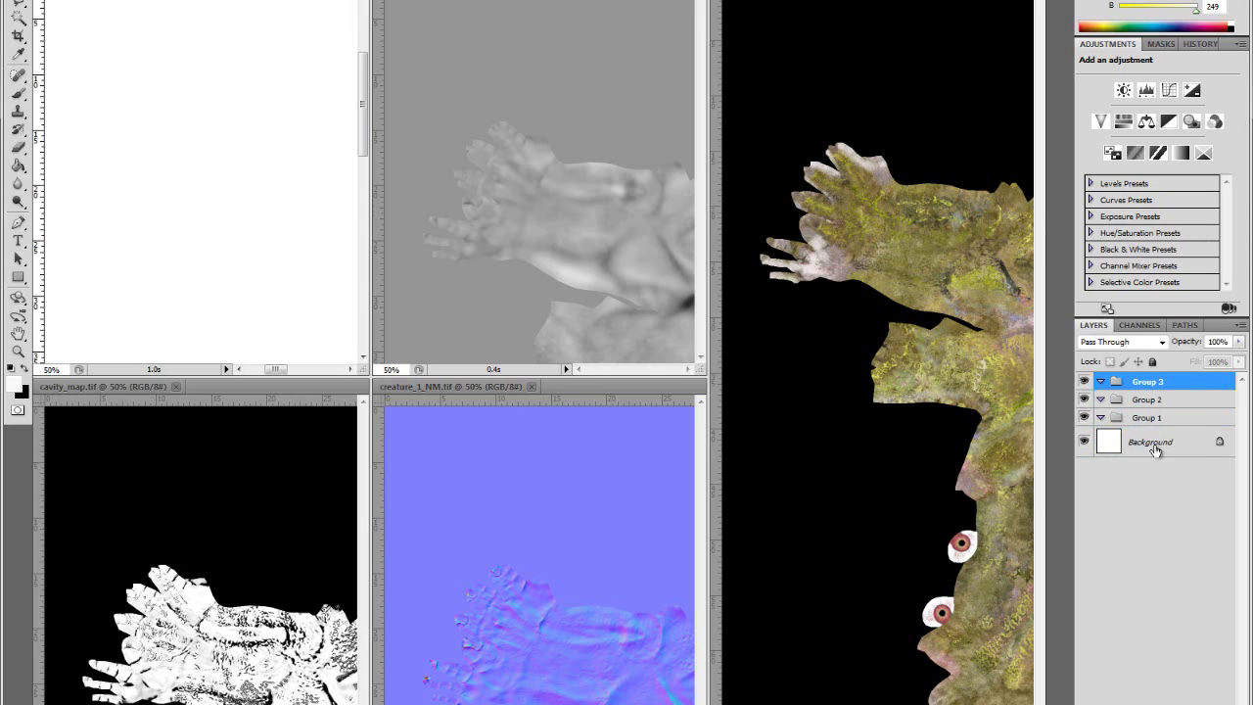
Rename the three layer groups from top to bottom as speculer_map, Normal_map and Color_map
double_click(1145, 385)
text(speculer_map)
key(Return)
double_click(1152, 400)
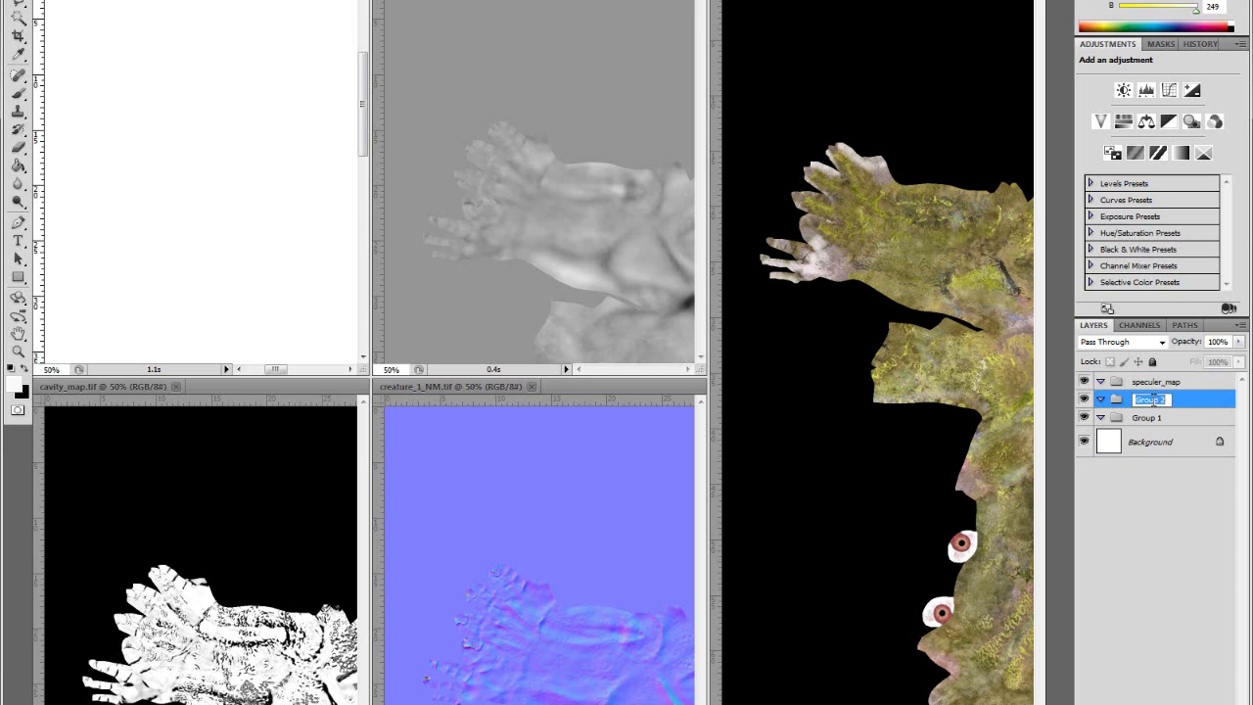
text(Normal_map)
key(Return)
double_click(1155, 418)
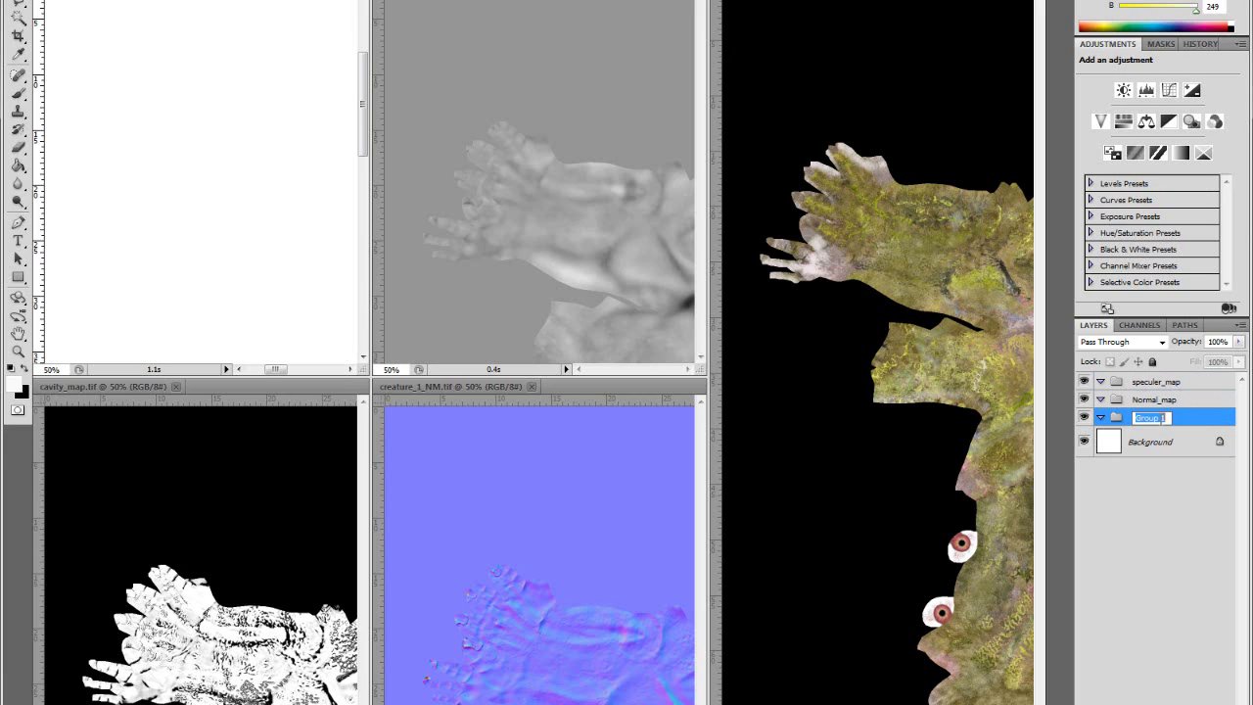
text(Color_map)
key(Return)
Copy the creature_1_TXTR image into the Color_map group, aligned with the canvas, and close the creature_1_TXTR document
click(943, 385)
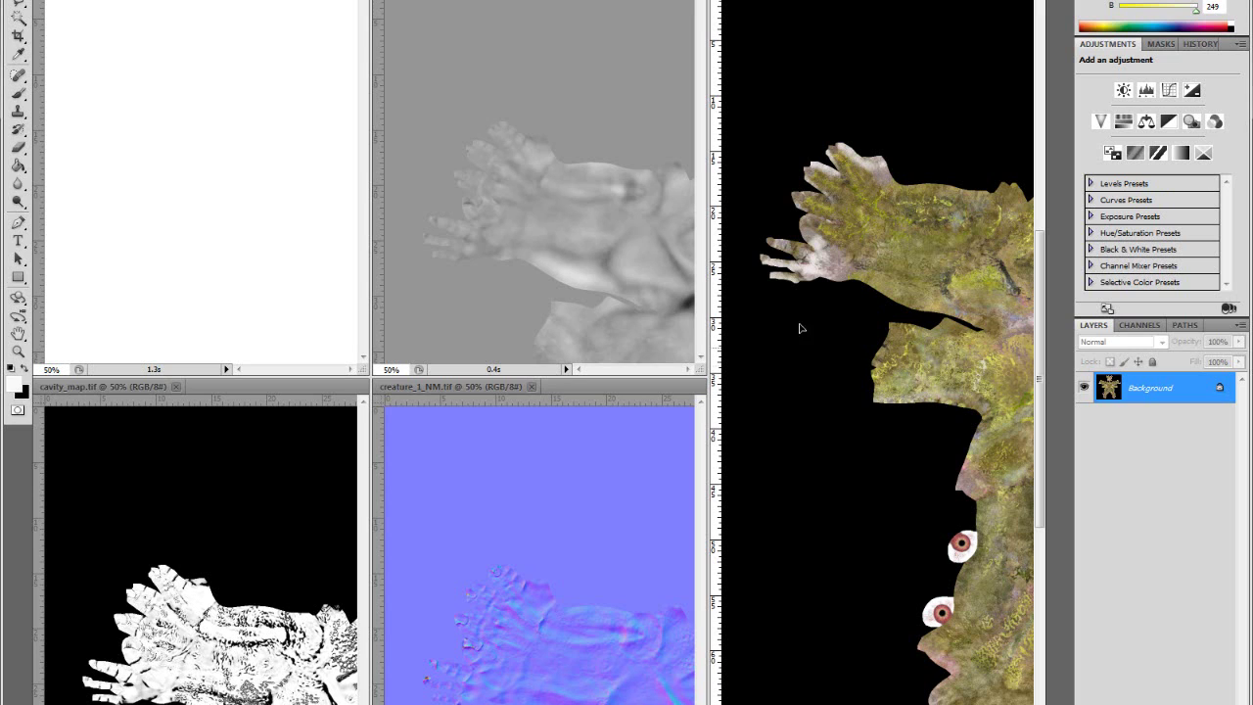
drag(798, 328, 240, 205)
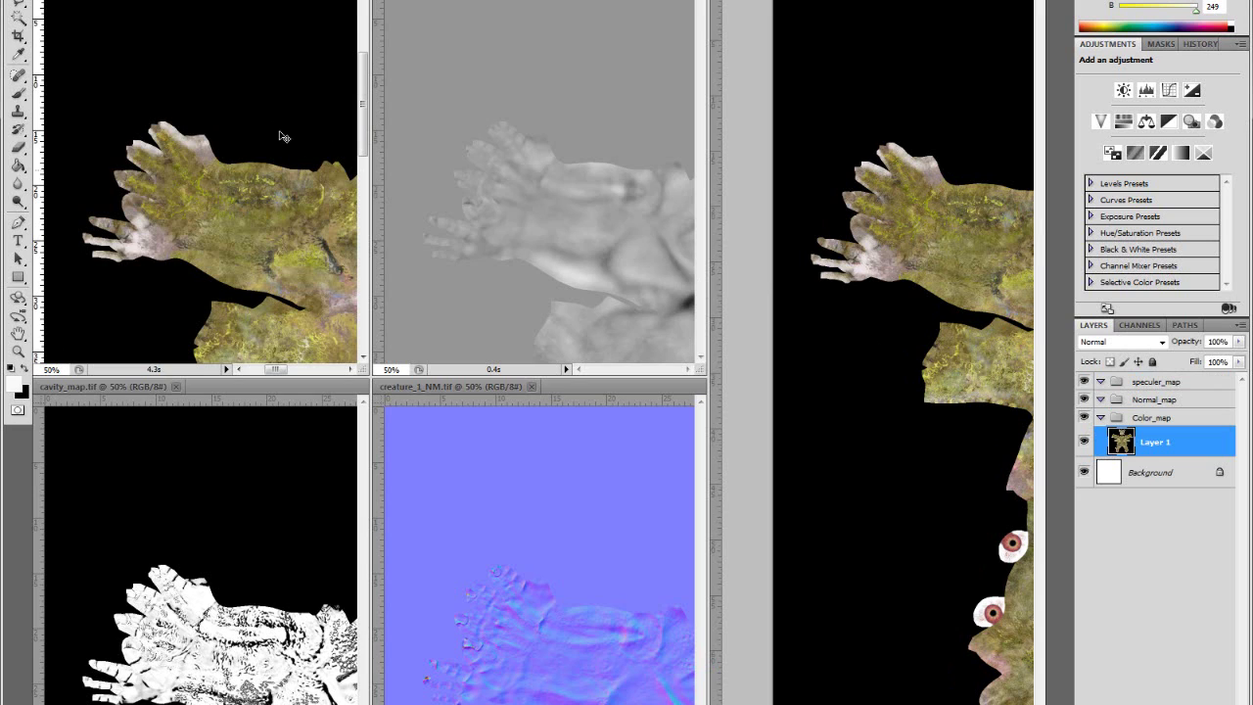
drag(224, 173, 301, 255)
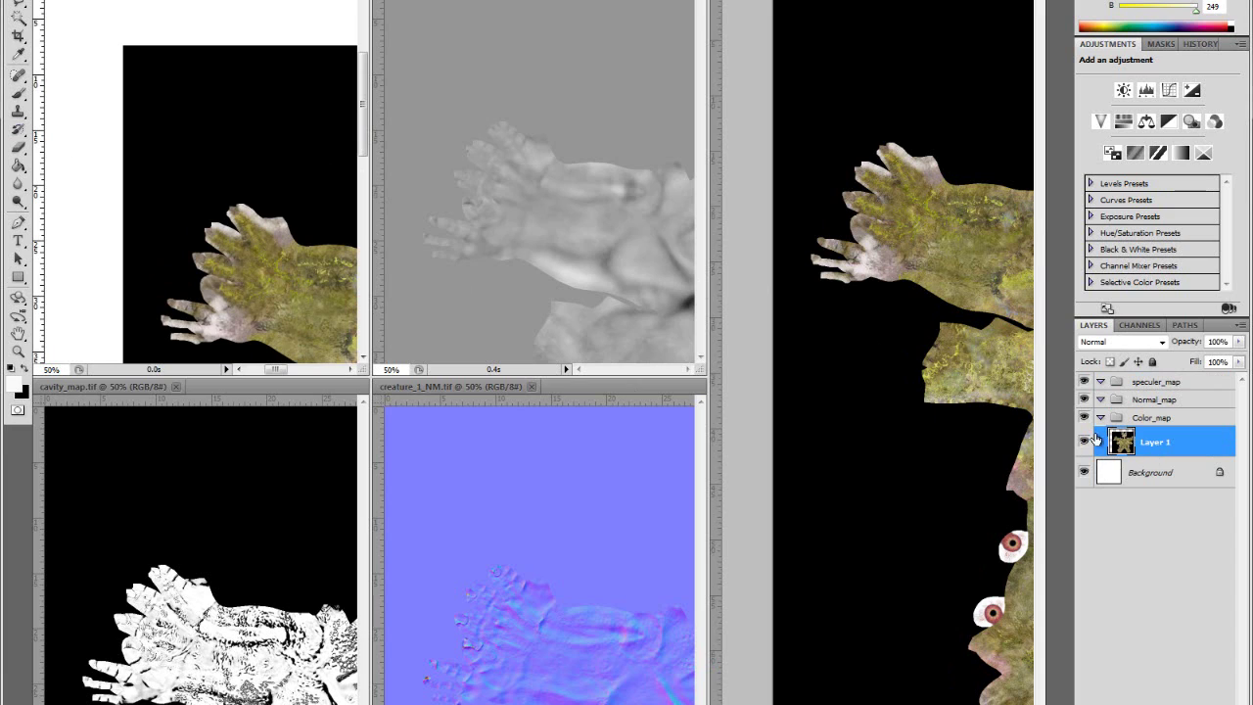
key(ctrl+z)
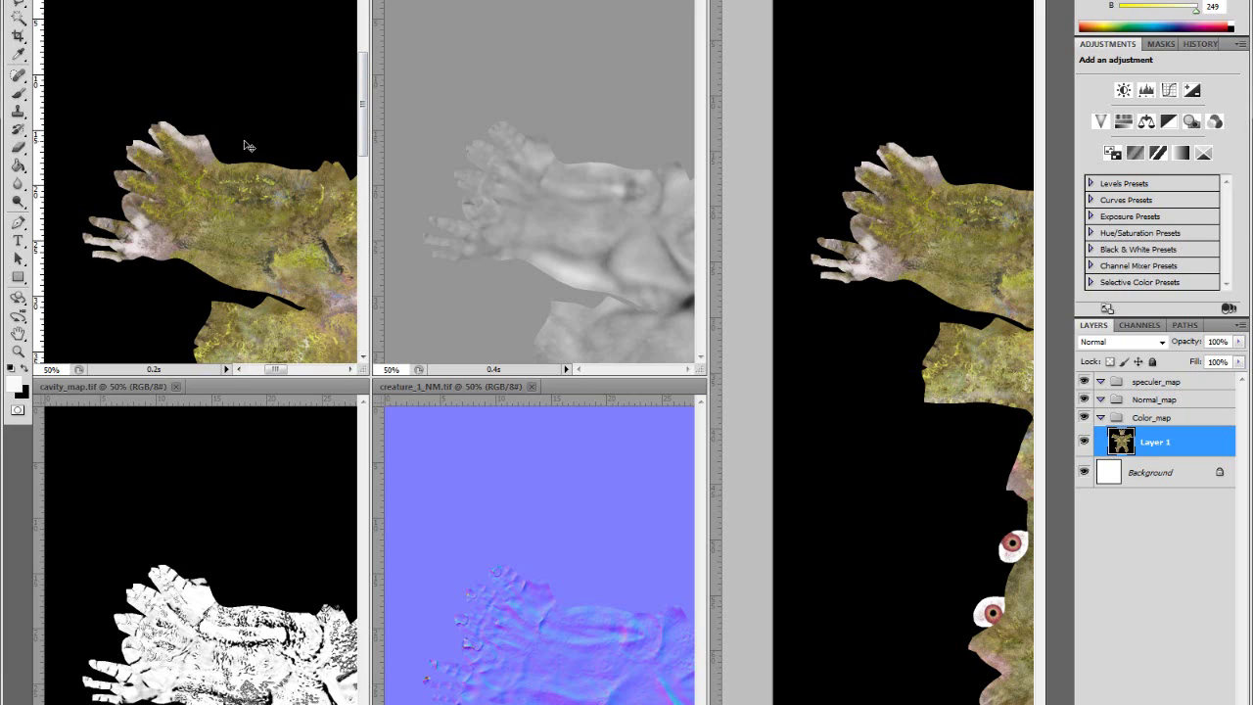
click(1151, 419)
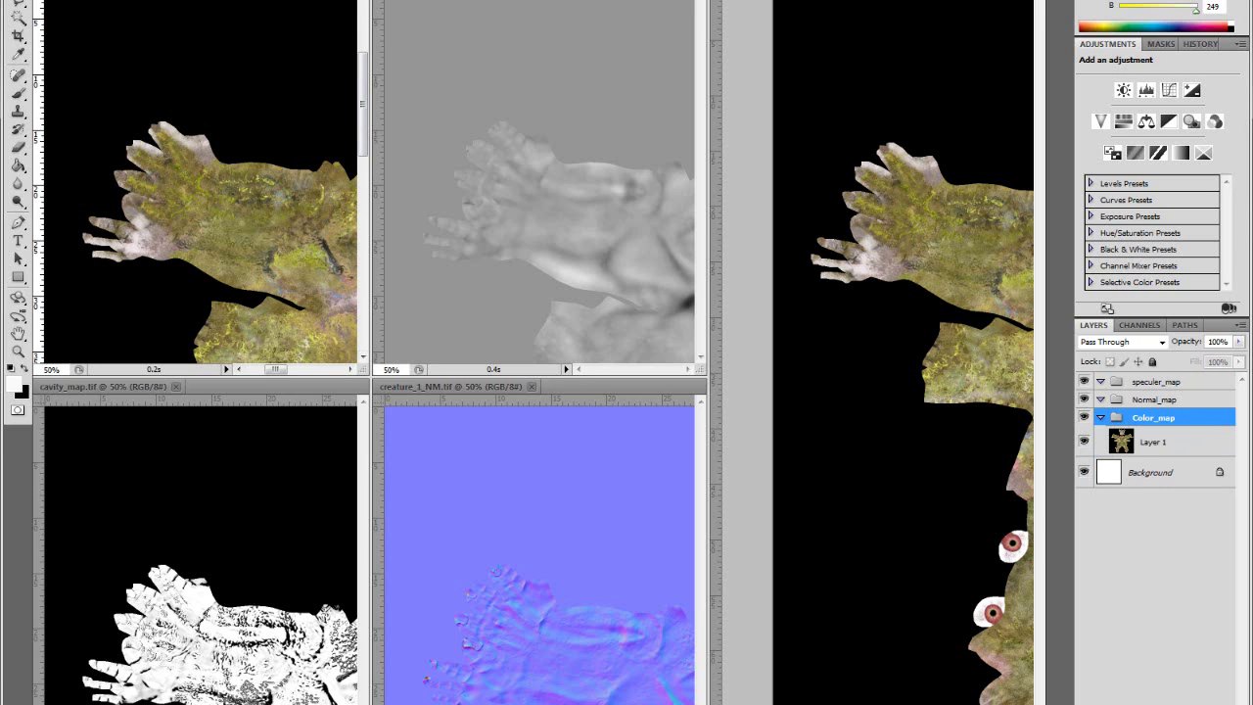
key(ctrl+w)
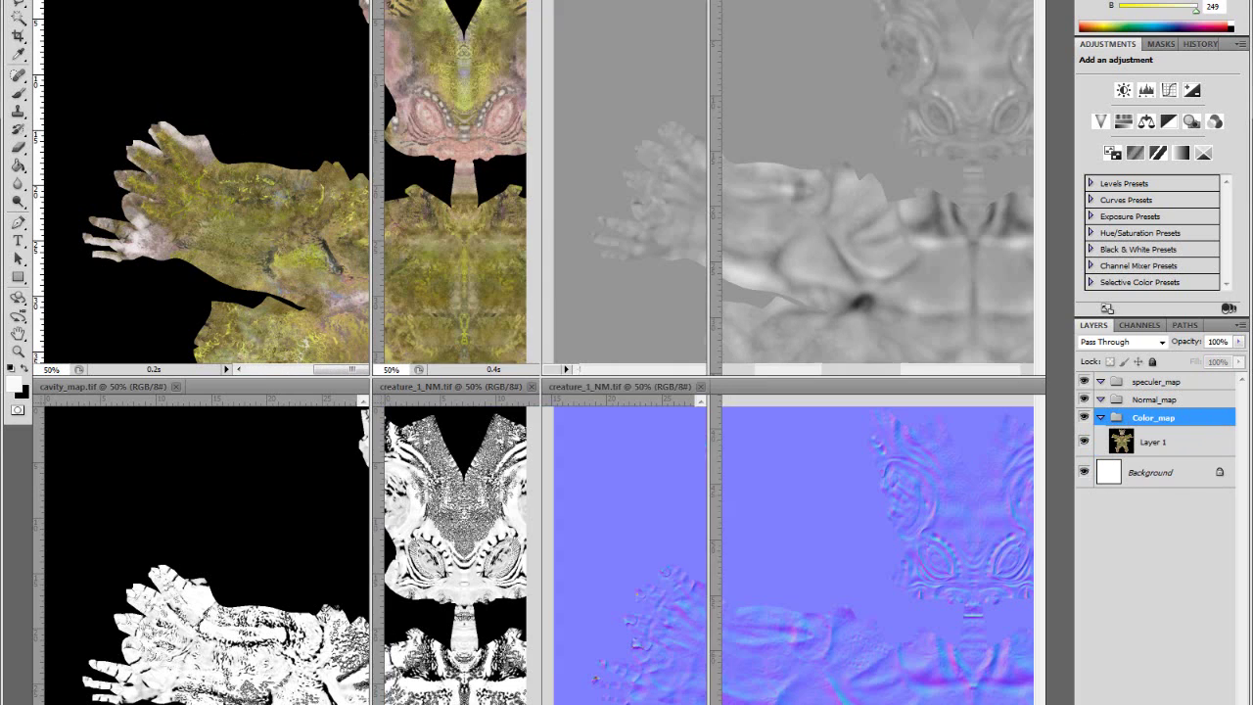
Try to copy the creature_1_DM displacement map into the Color_map group, accepting the bit depth difference, and delete the copied layer
click(764, 200)
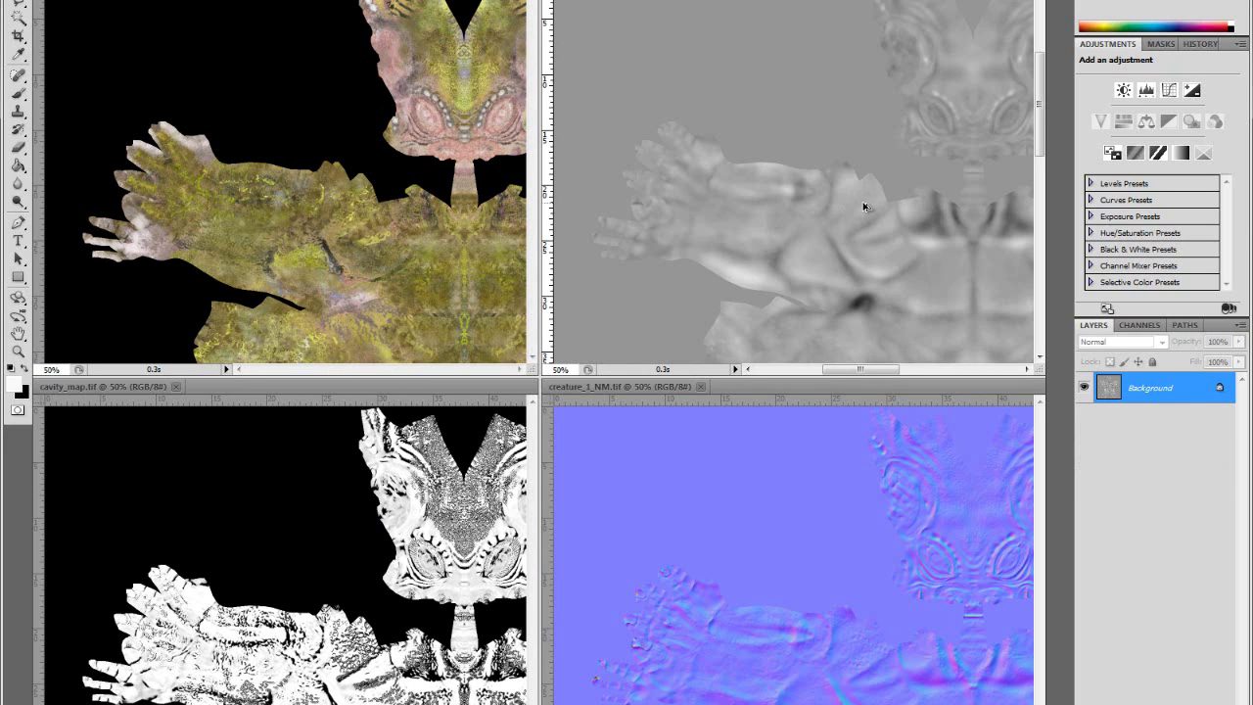
drag(868, 203, 299, 104)
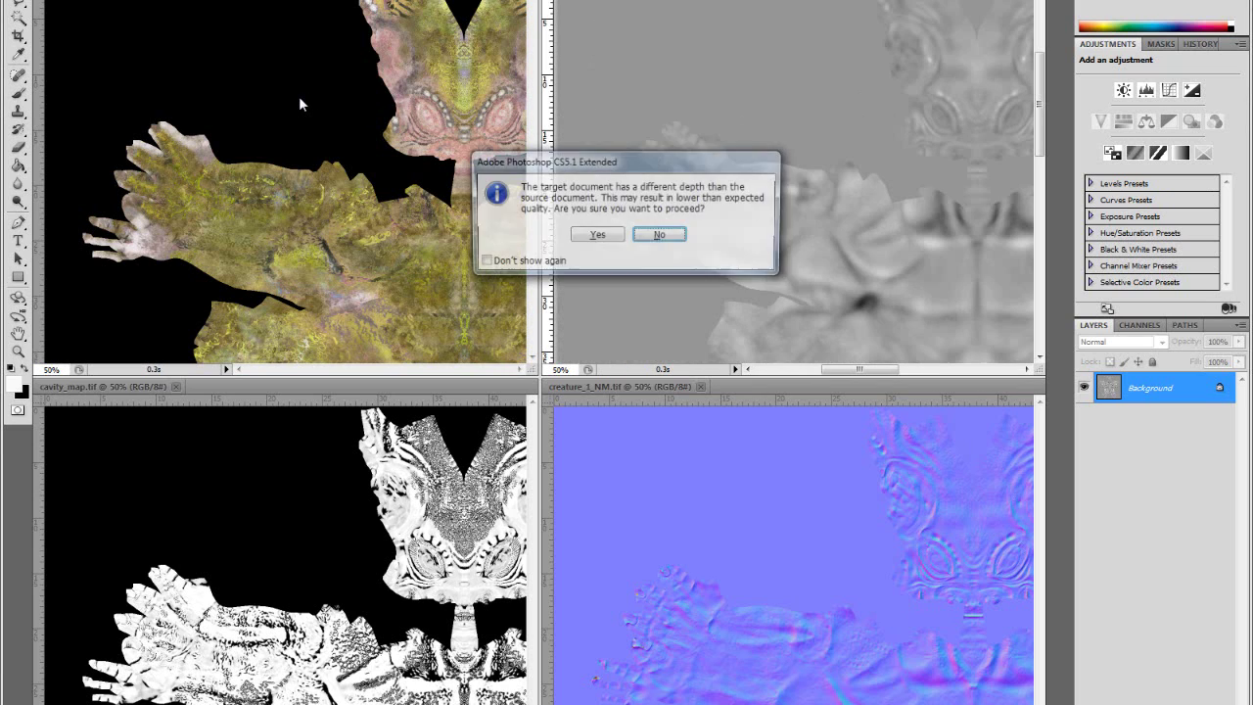
click(608, 237)
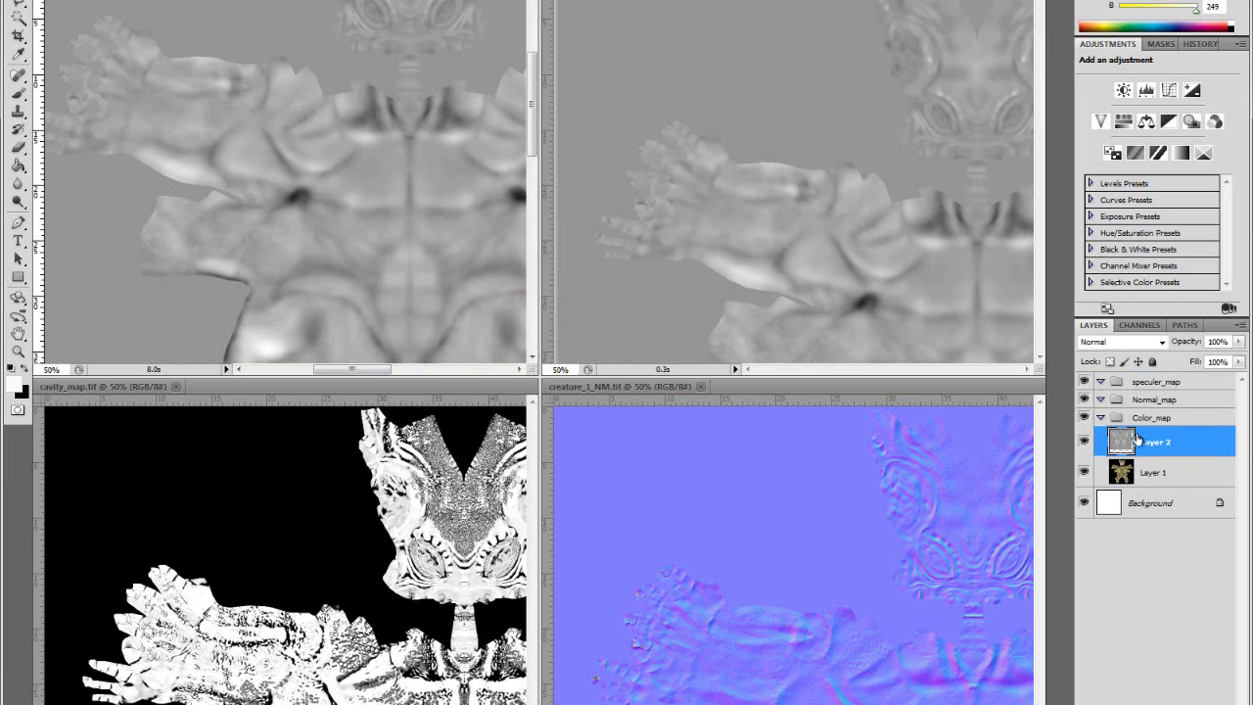
key(Delete)
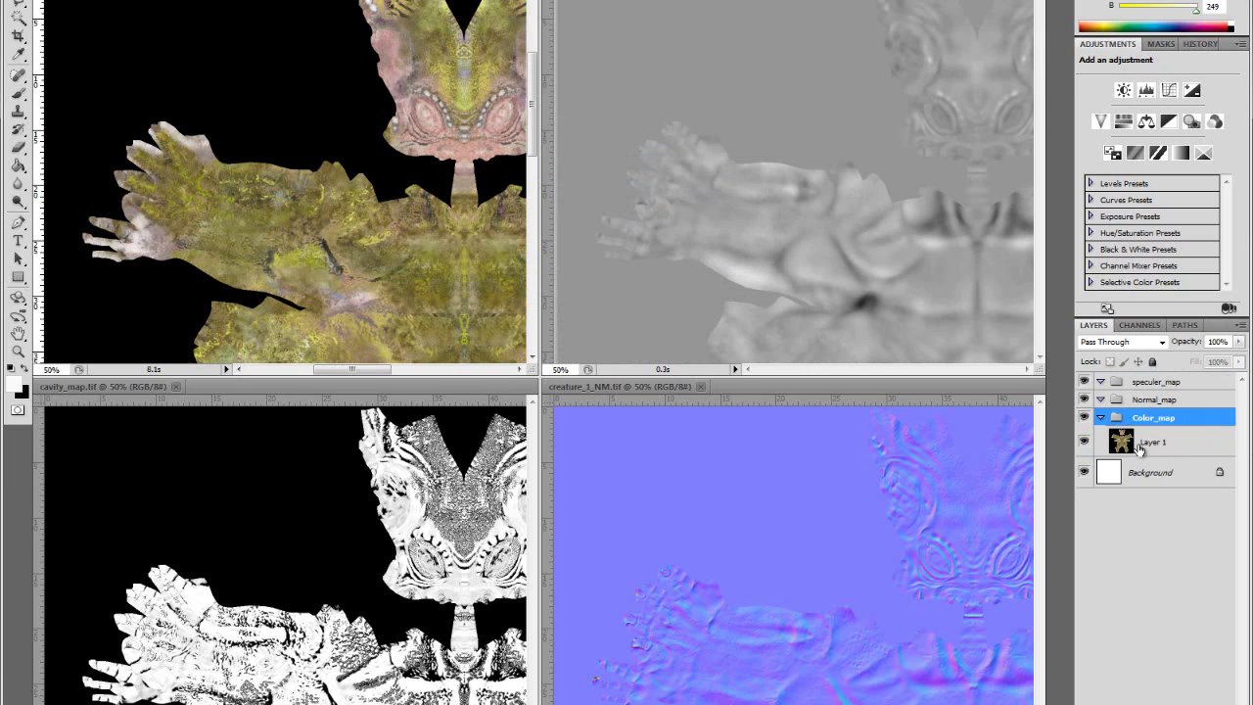
Copy the creature_1_DM displacement map above the color texture in the Color_map group, aligned with the canvas, accepting the bit depth difference
click(938, 249)
drag(939, 253, 373, 121)
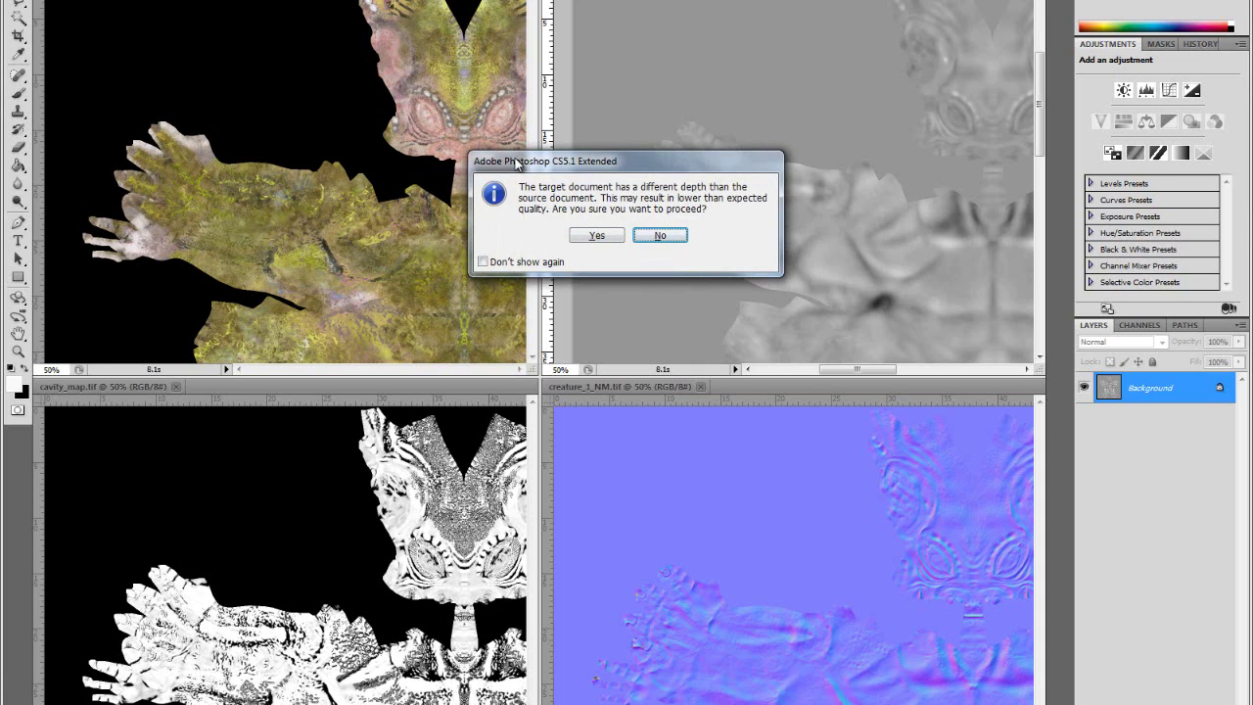
drag(516, 161, 611, 142)
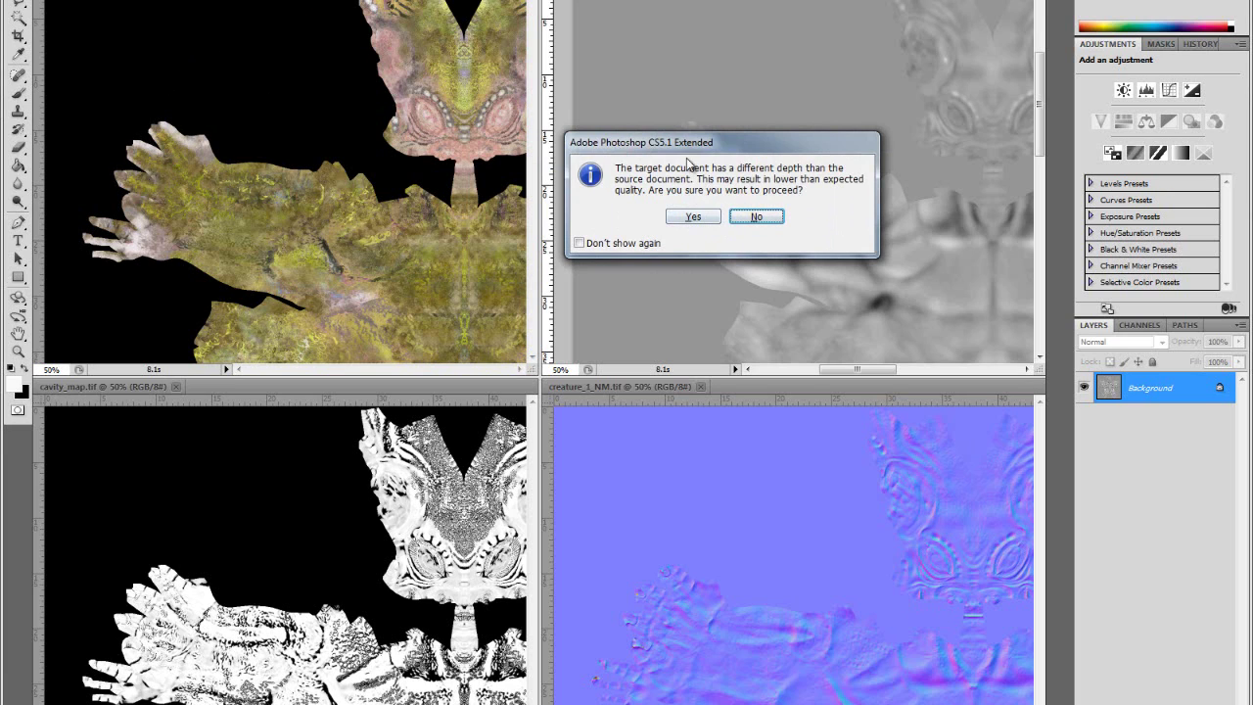
click(694, 218)
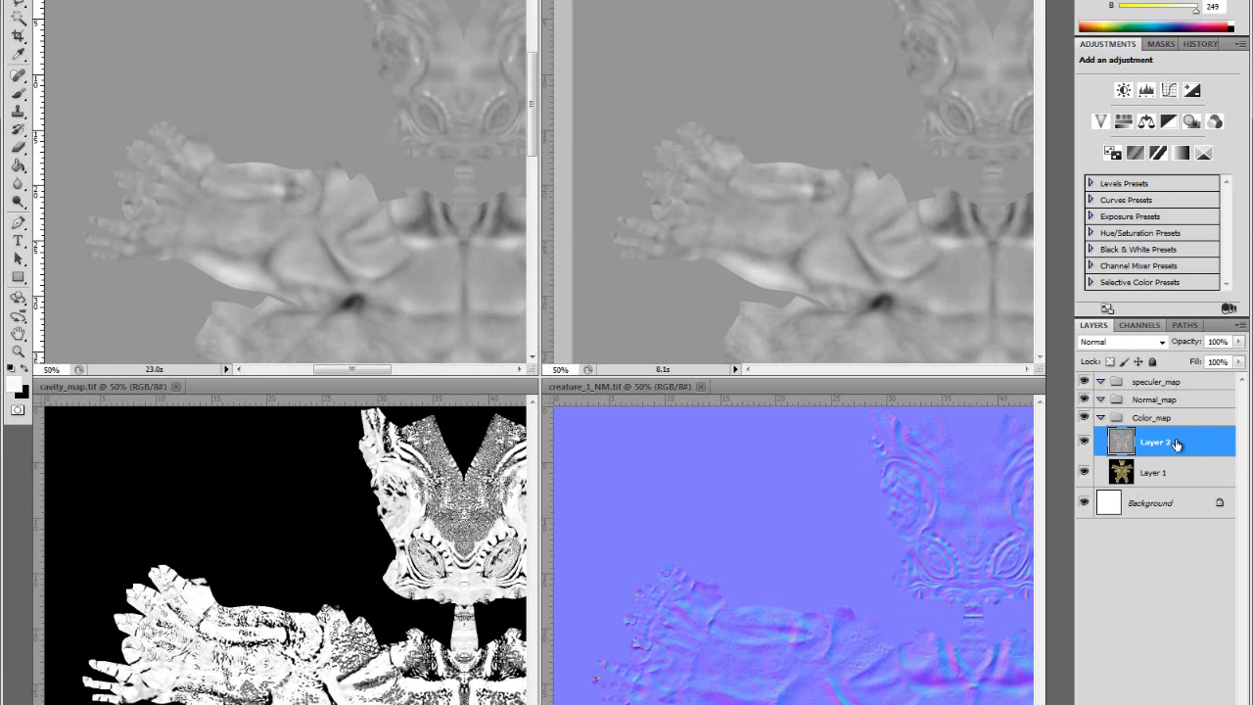
Move the displacement layer from Color_map into the speculer_map group and close the creature_1_DM document
drag(1176, 446, 1156, 390)
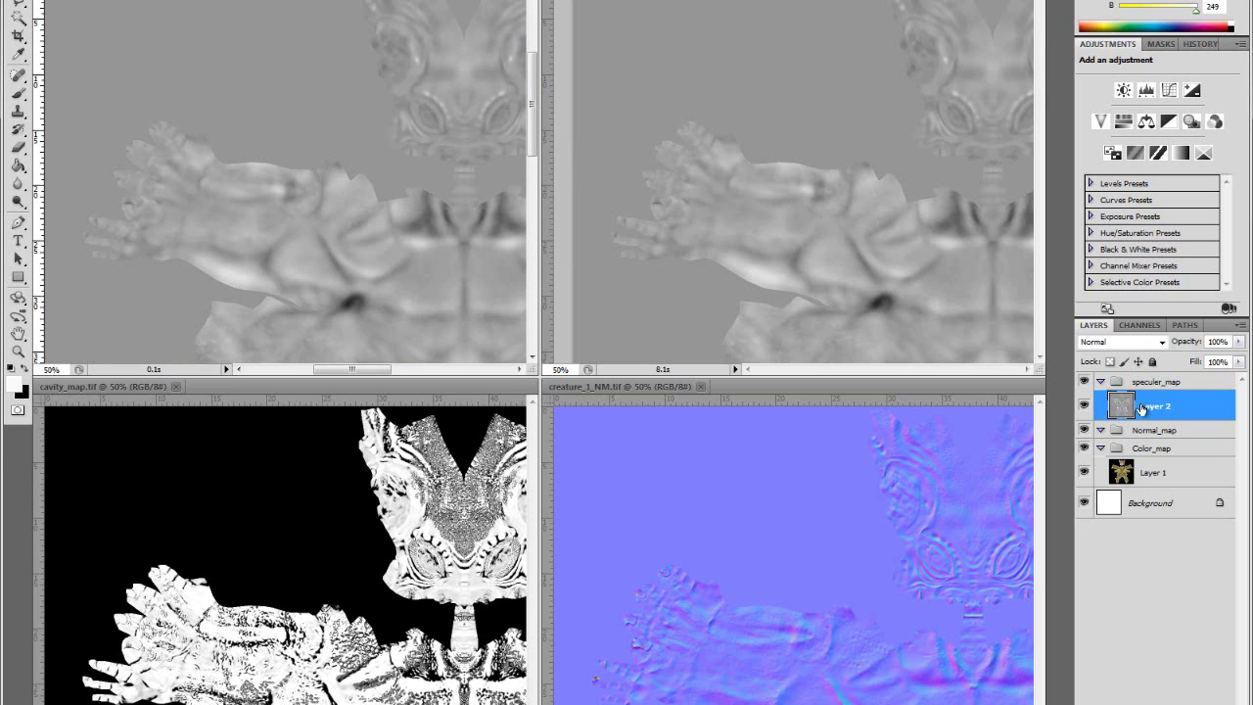
click(344, 560)
click(719, 20)
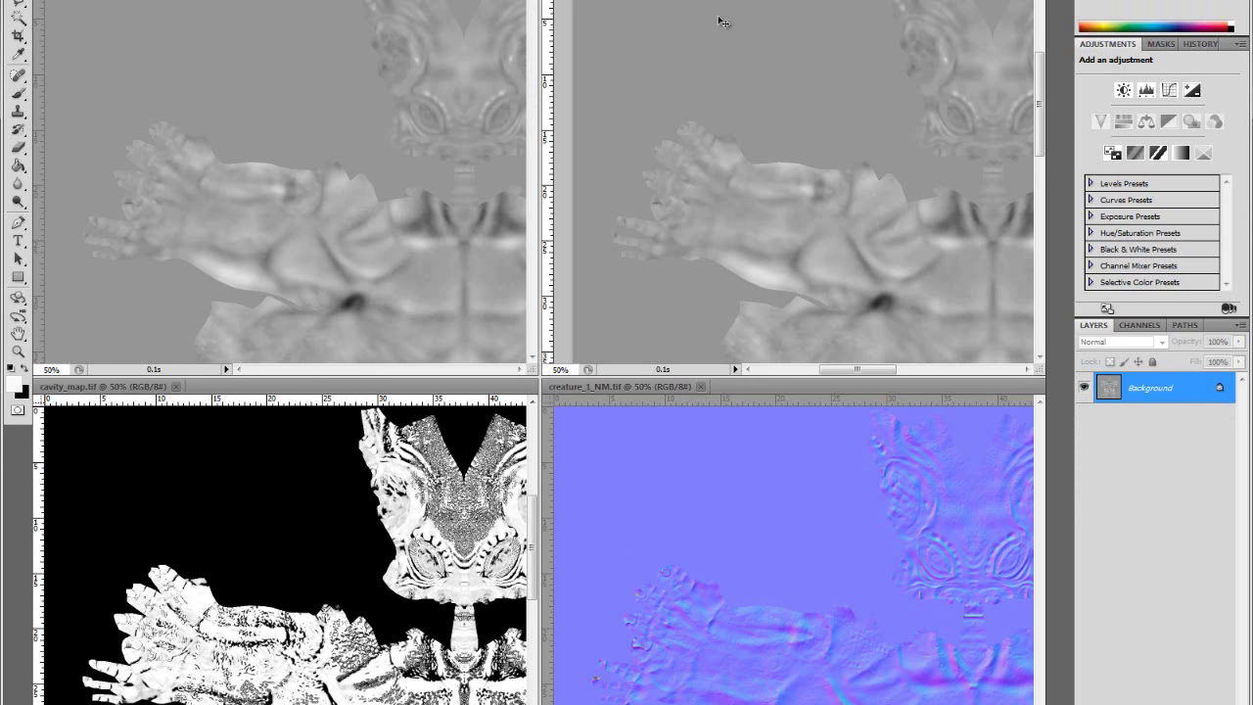
key(ctrl+w)
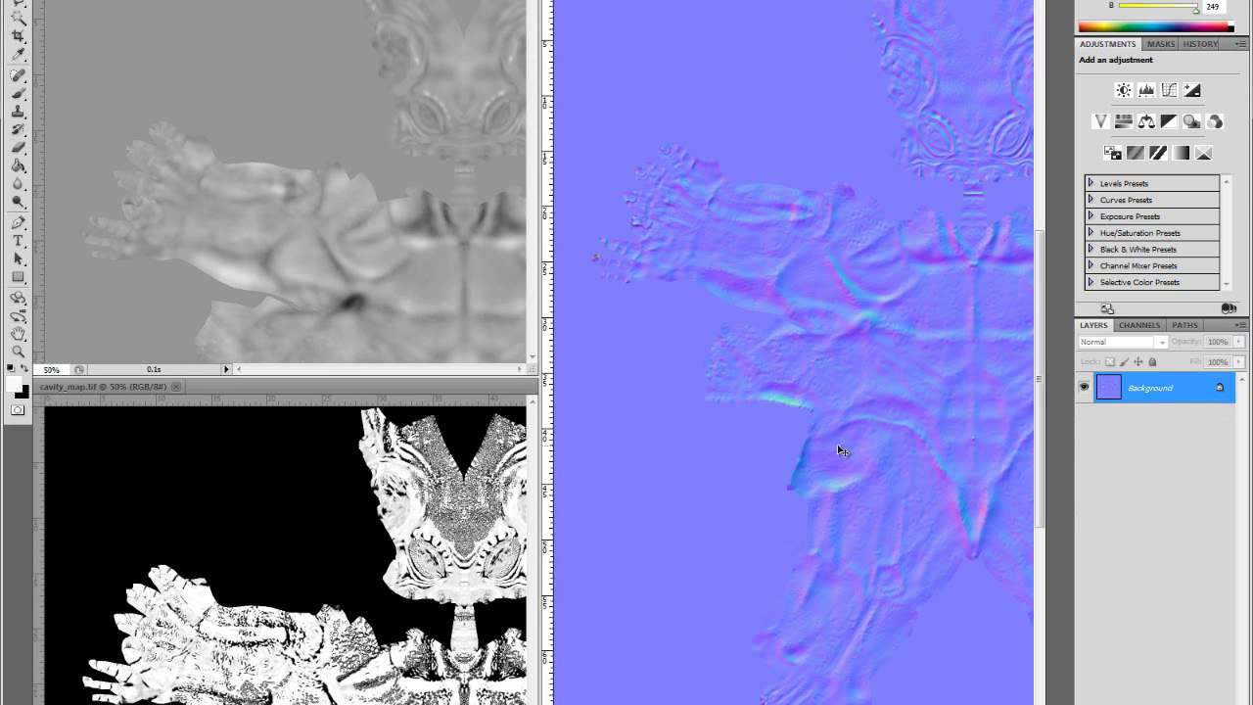
Copy the creature_1_NM normal map into the Normal_map group, aligned with the canvas, and close its source document
drag(839, 450, 299, 212)
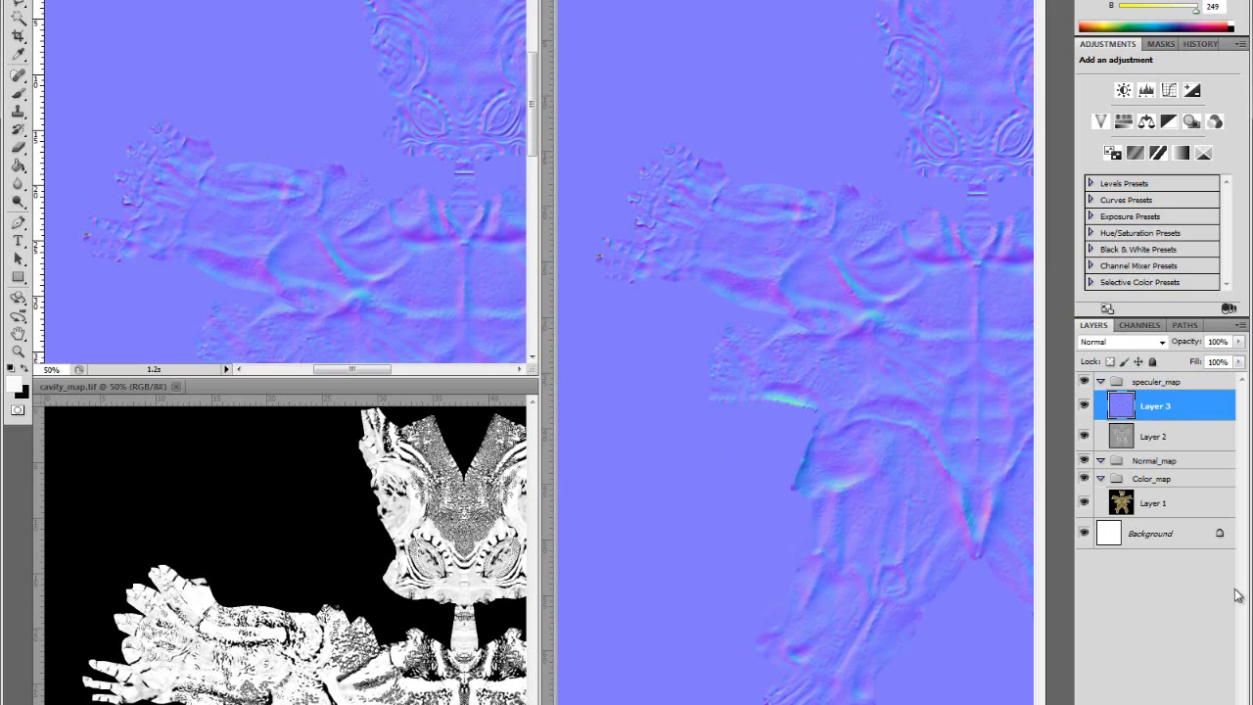
drag(1159, 405, 1200, 465)
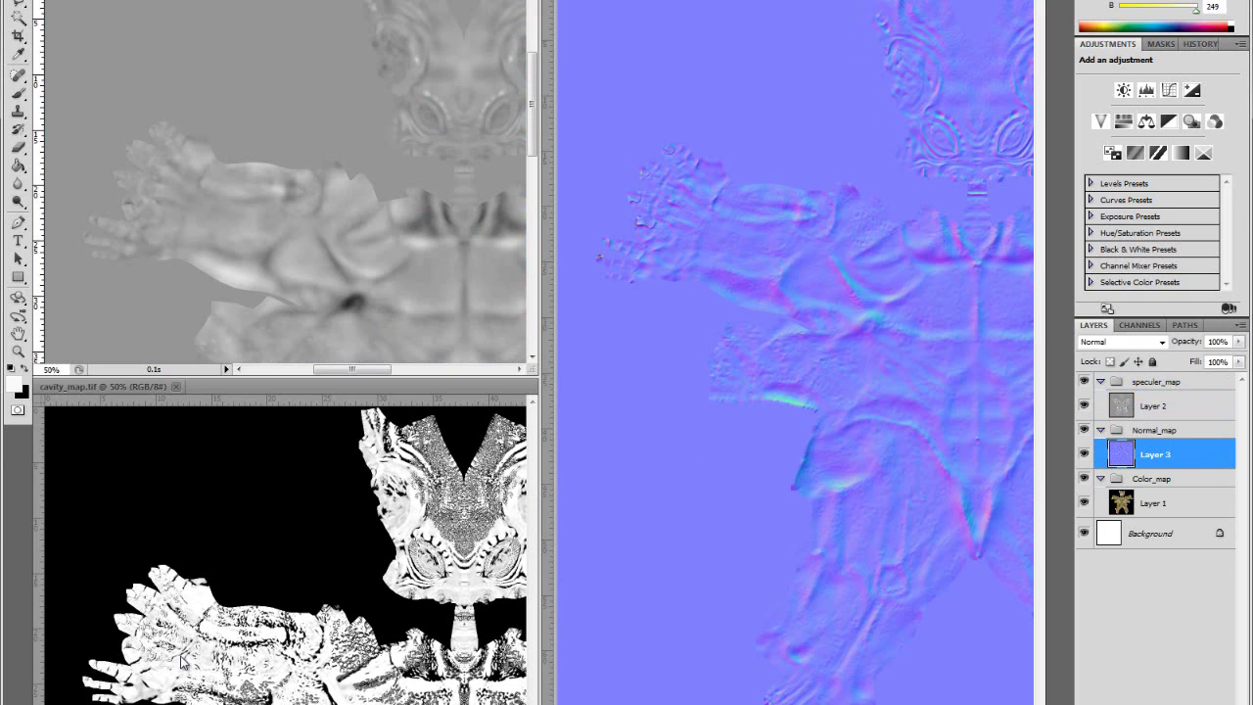
key(ctrl+w)
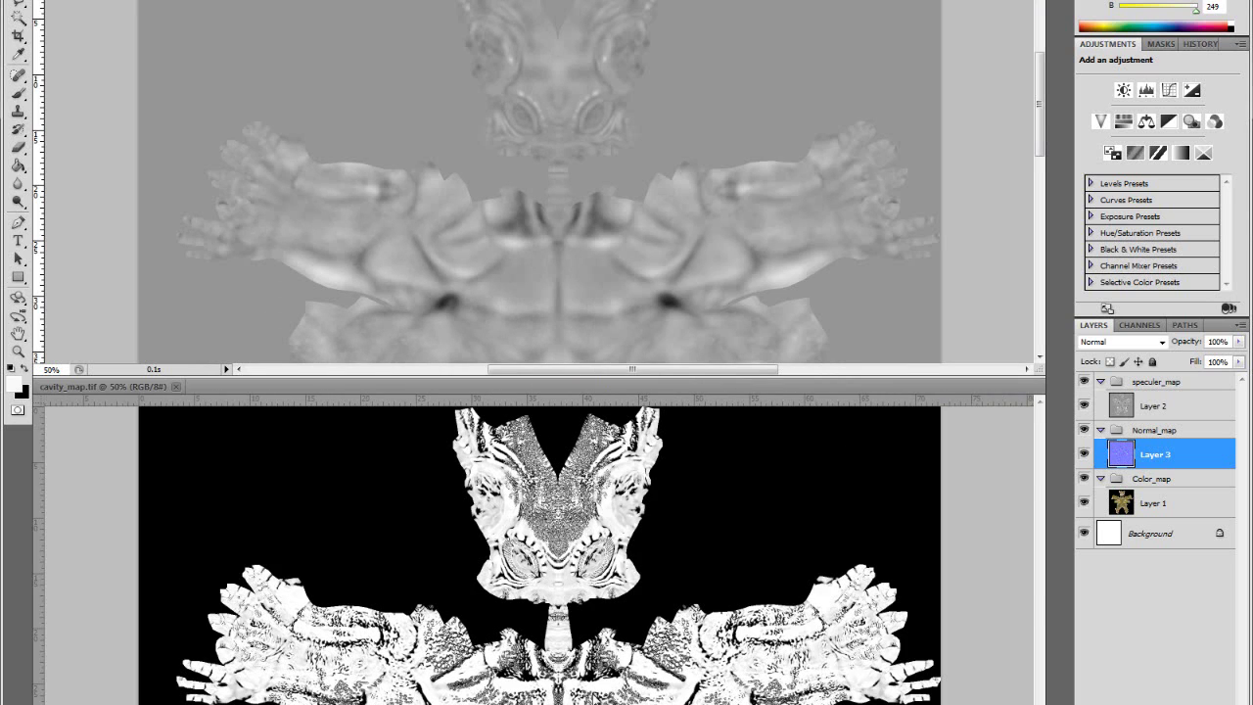
Copy the cavity_map image above the displacement layer in the speculer_map group, aligned with the canvas, and close the cavity_map document
click(599, 689)
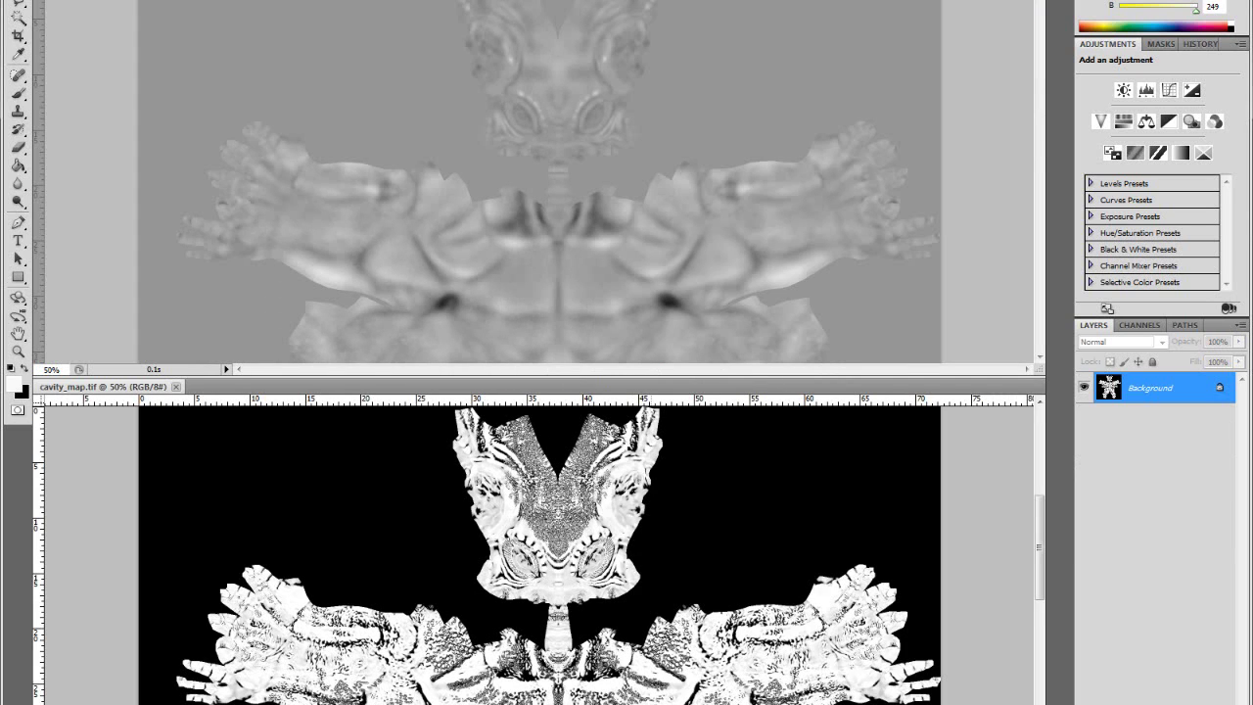
scroll(646, 654, up, 2)
click(484, 194)
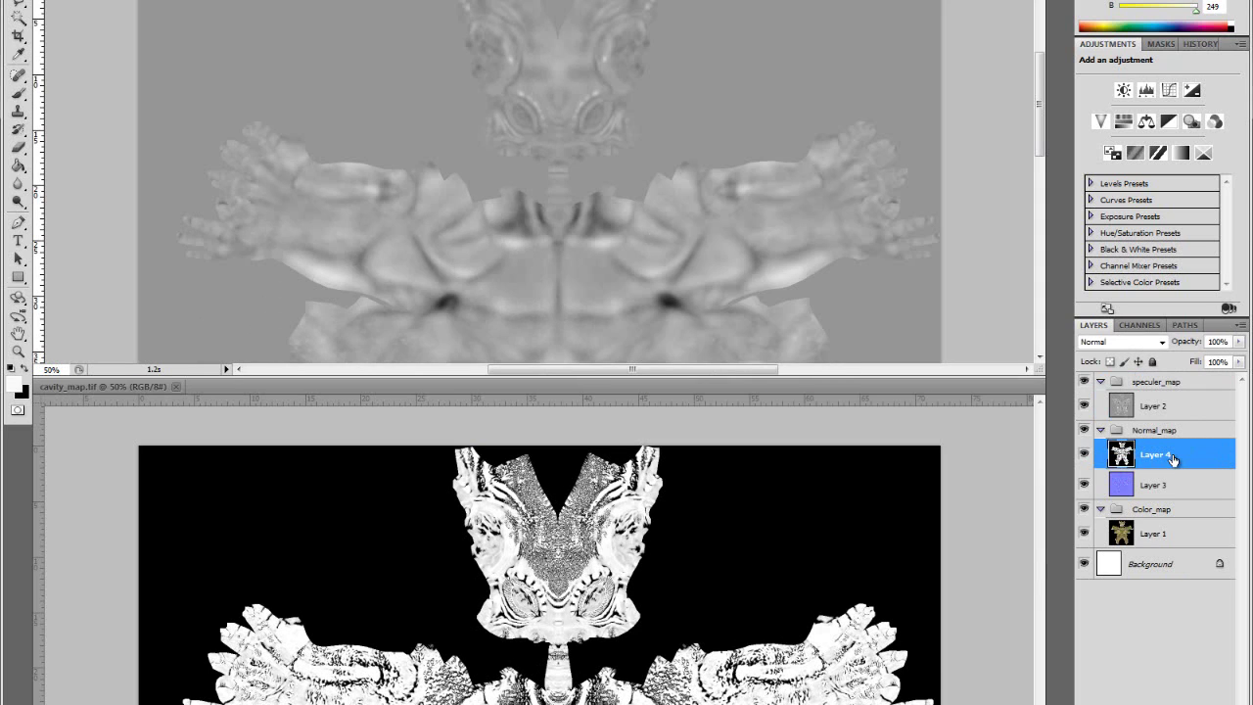
drag(1172, 459, 1158, 398)
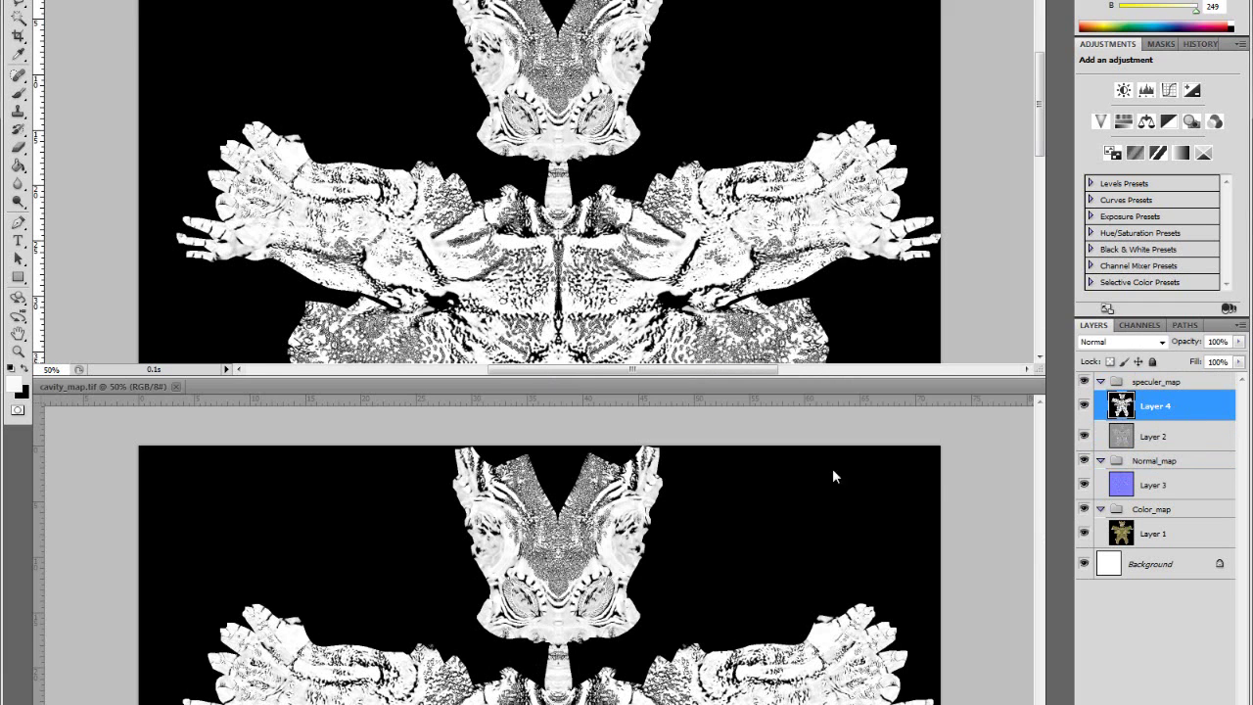
click(178, 387)
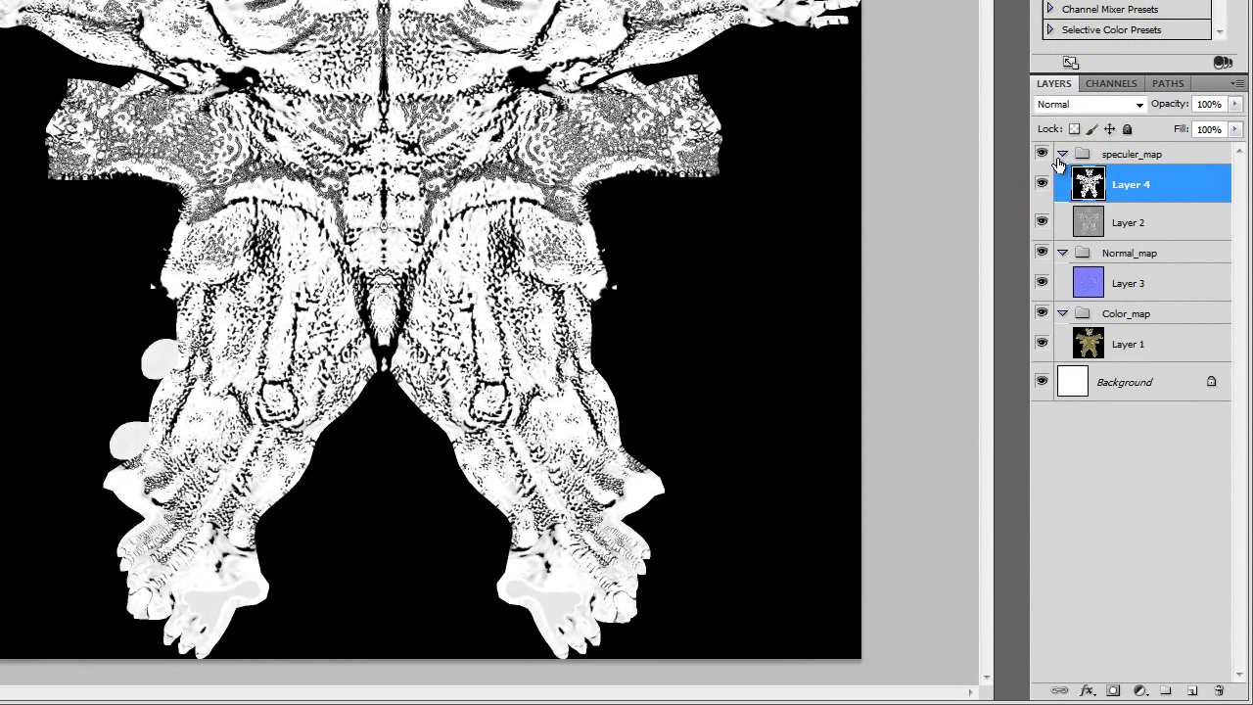
click(1087, 306)
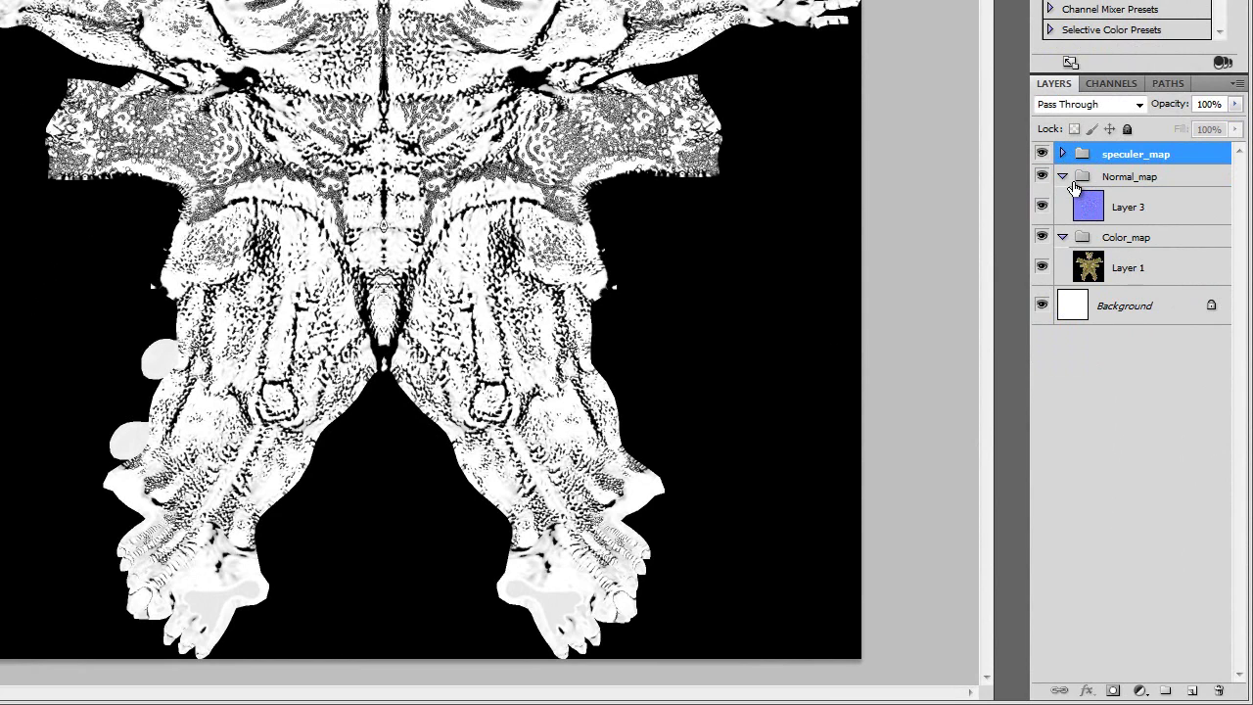
click(1074, 184)
click(1063, 178)
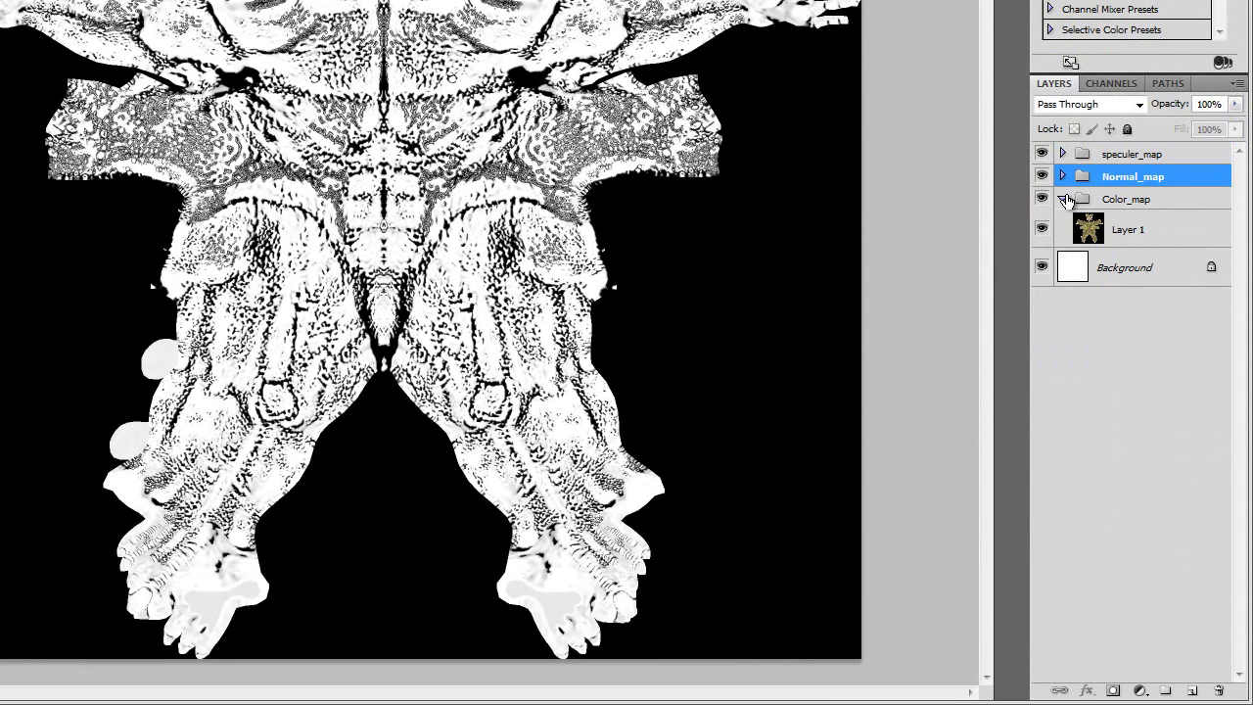
click(1063, 200)
click(1063, 199)
click(1063, 176)
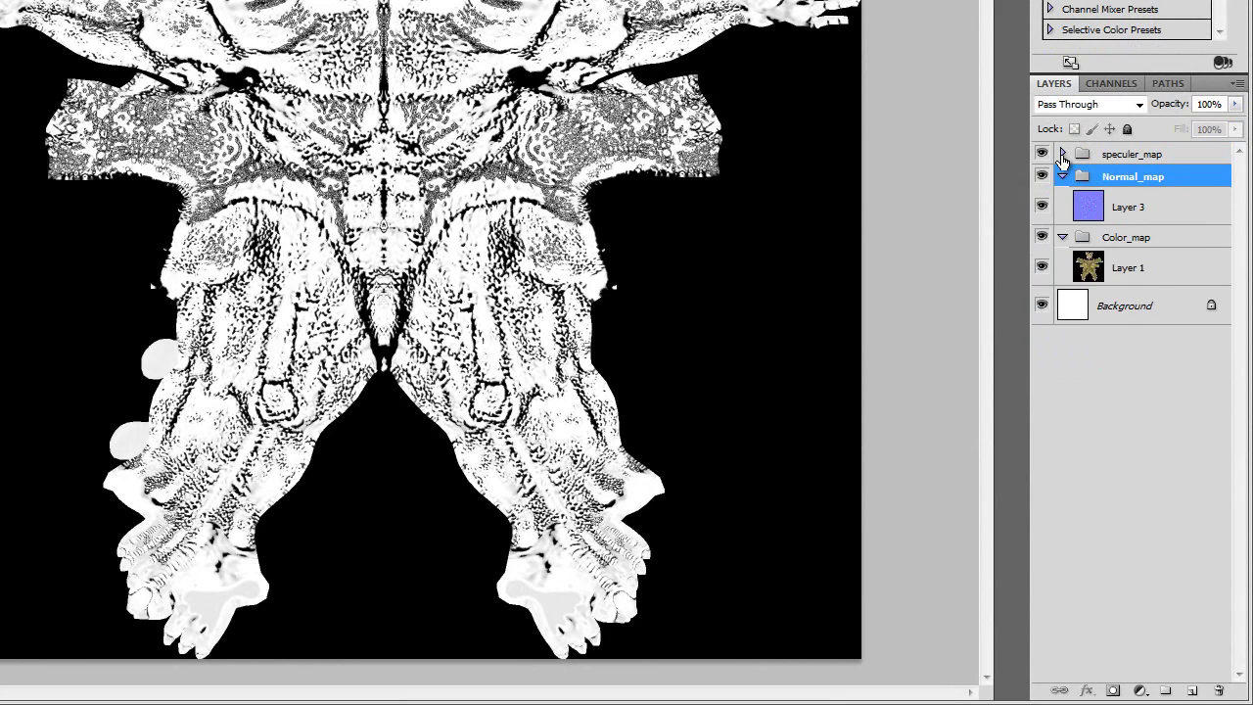
click(1063, 154)
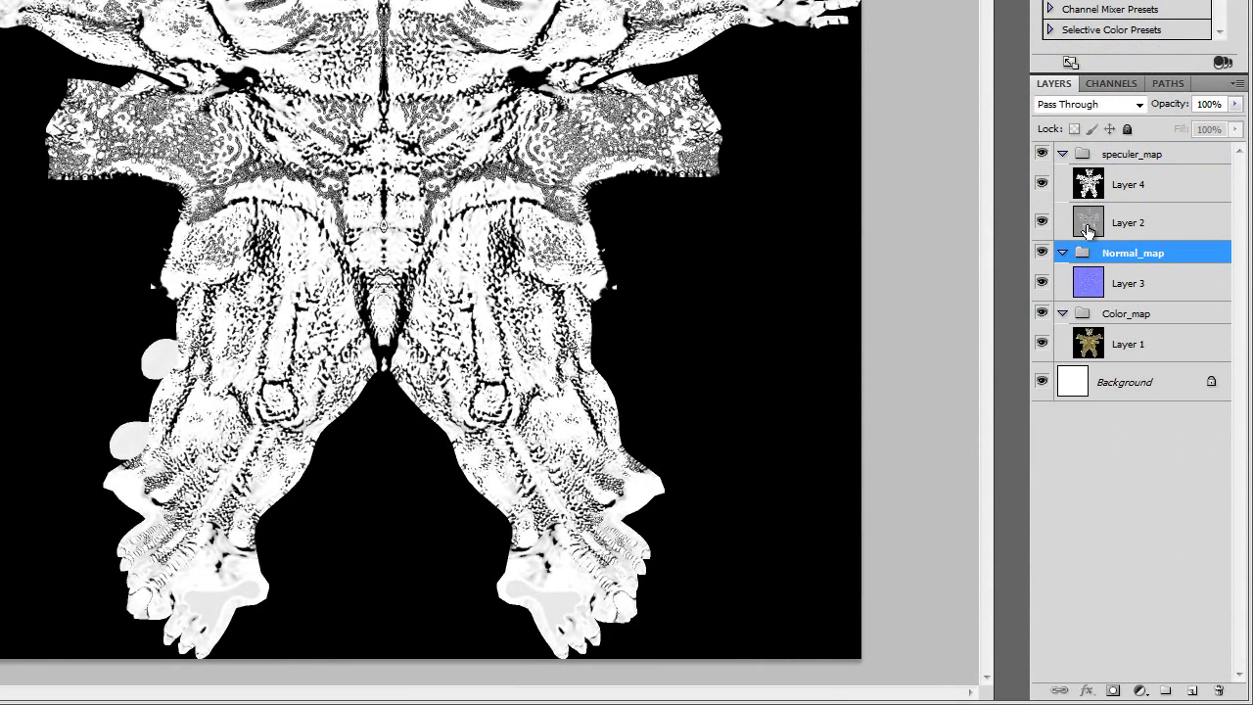
Hide the speculer_map and Normal_map groups, and place a duplicate of the displacement layer above the color texture in Color_map
click(1042, 153)
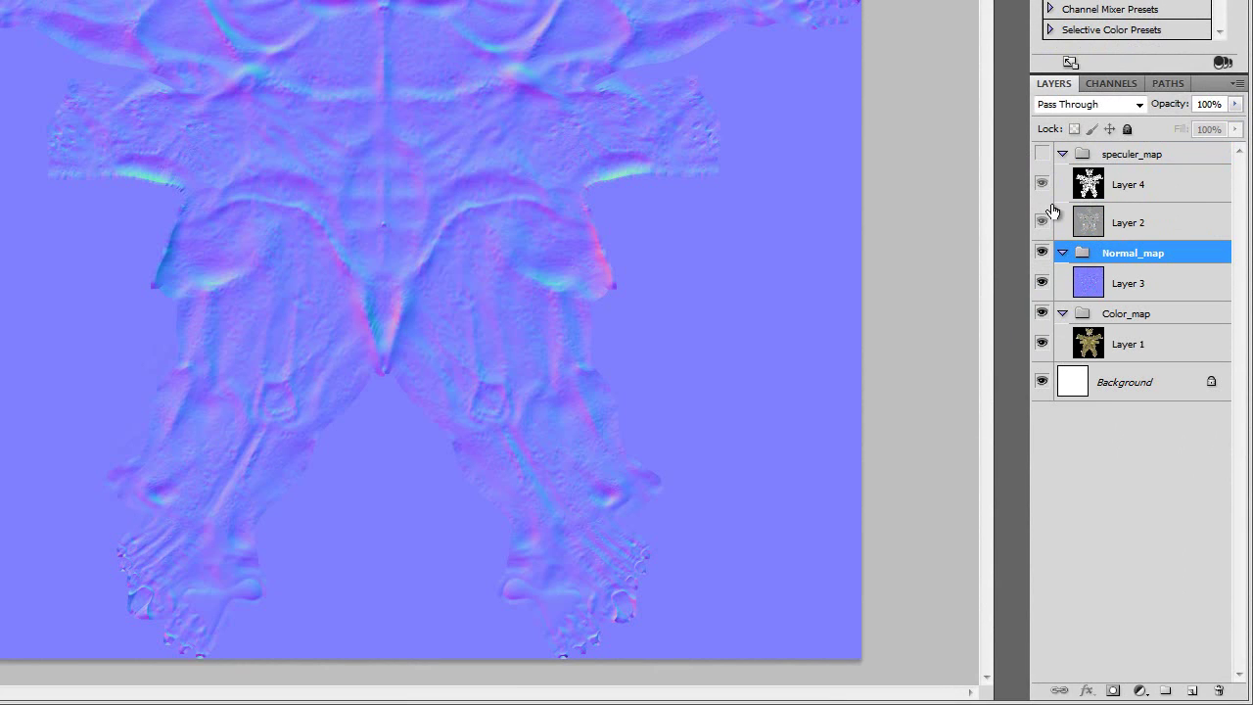
click(1041, 256)
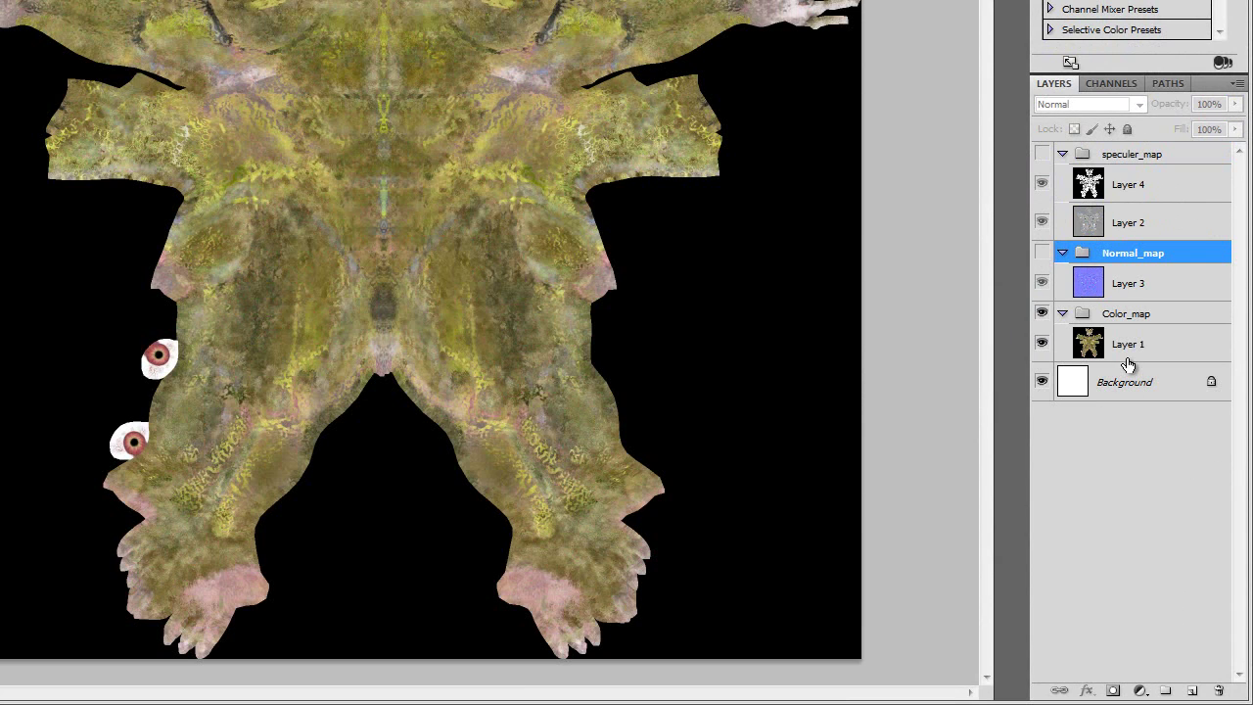
click(1105, 235)
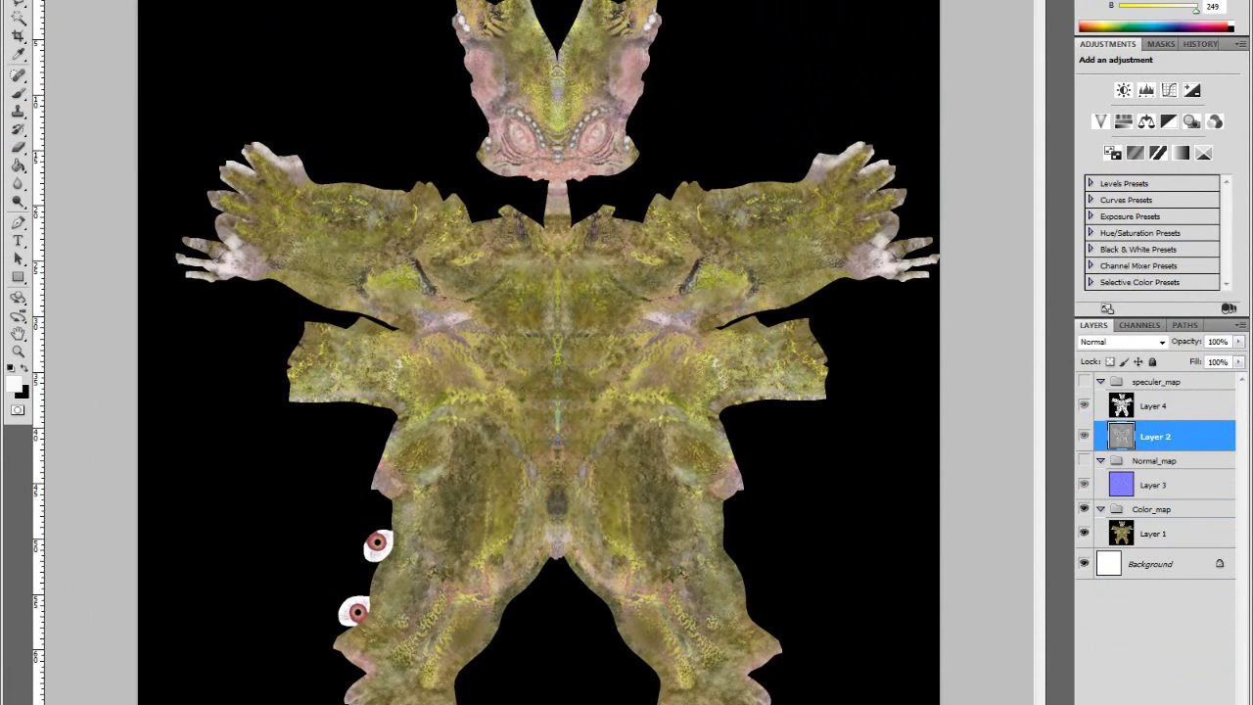
key(ctrl+j)
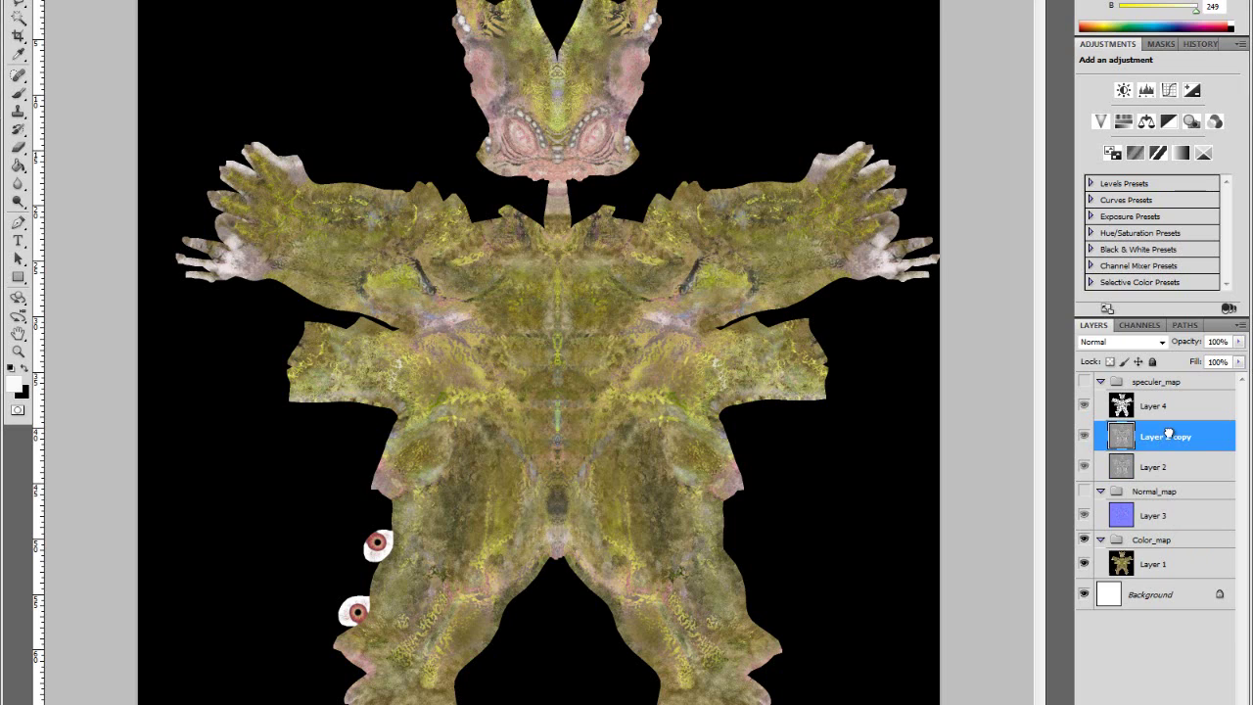
drag(1161, 437, 1155, 448)
drag(1155, 437, 1168, 560)
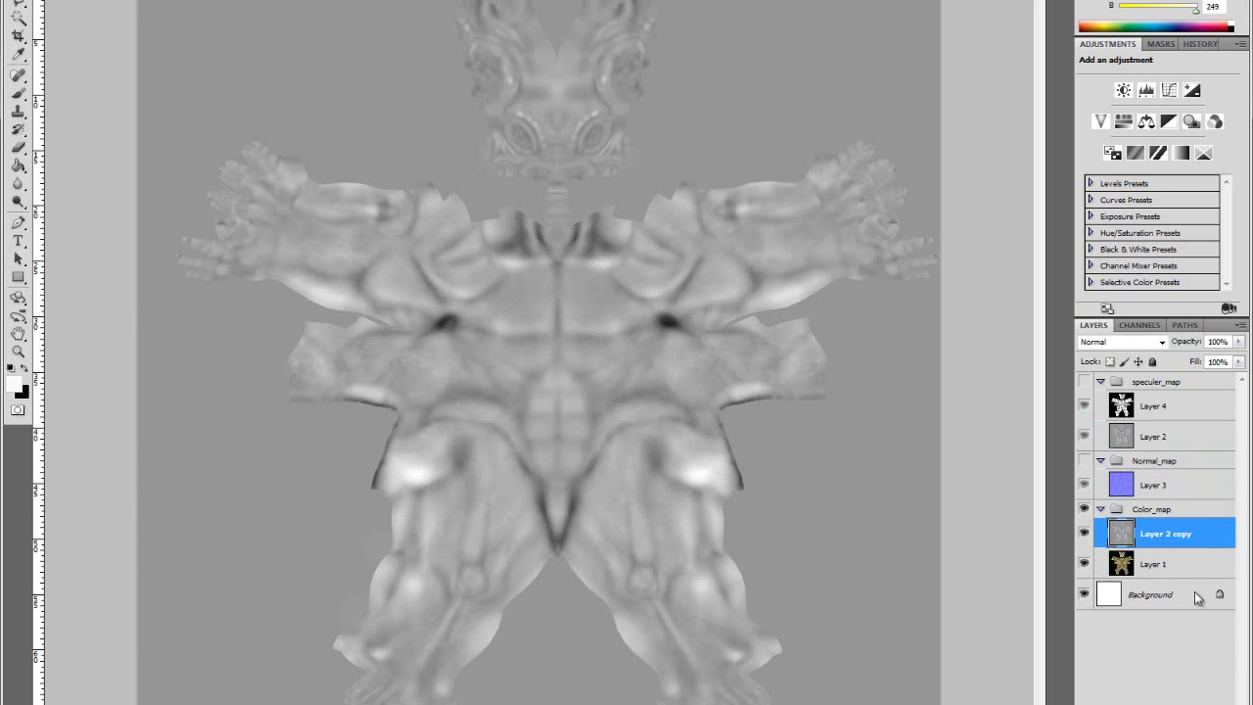
Blend the displacement copy in Color_map with Overlay and compare the color map with and without it
click(1162, 343)
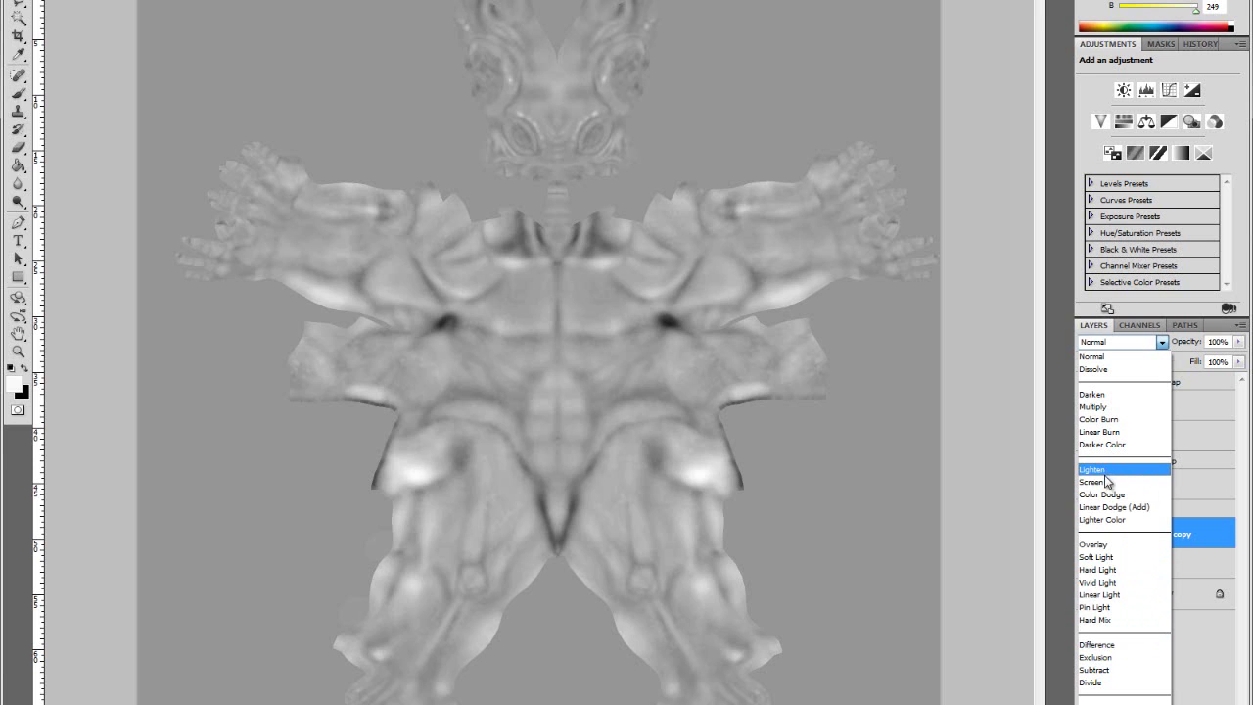
click(1100, 545)
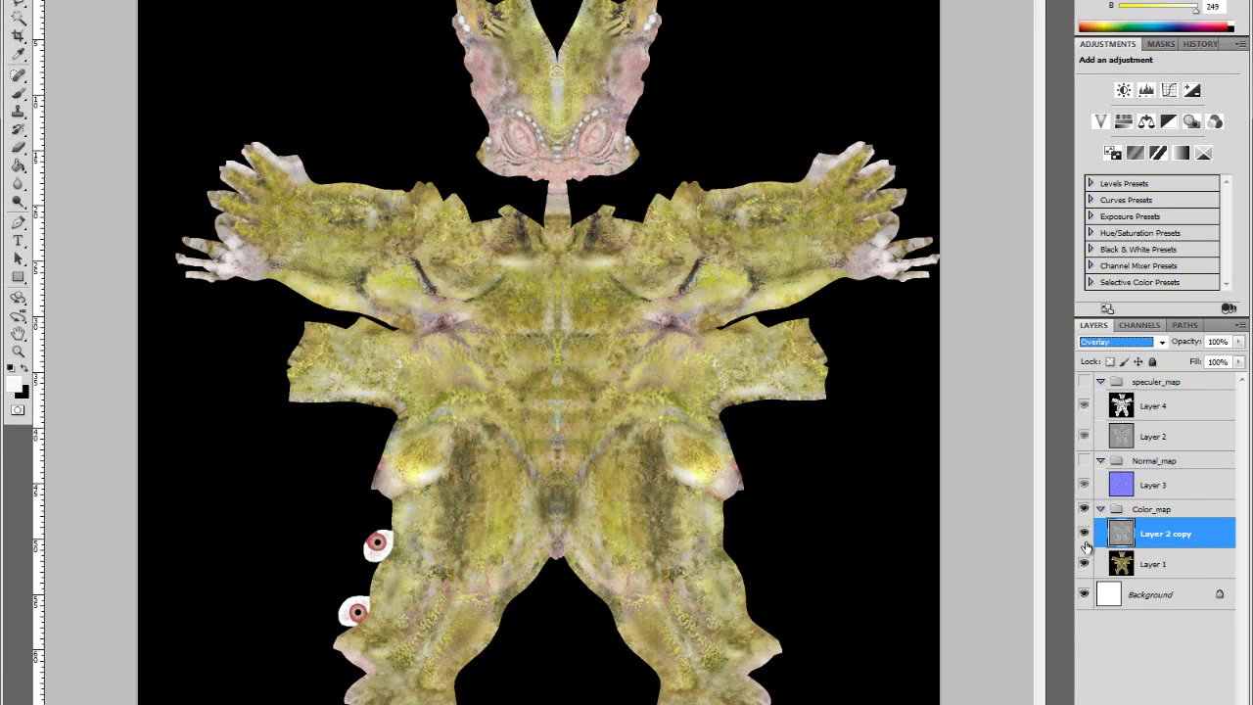
click(1084, 533)
click(1083, 535)
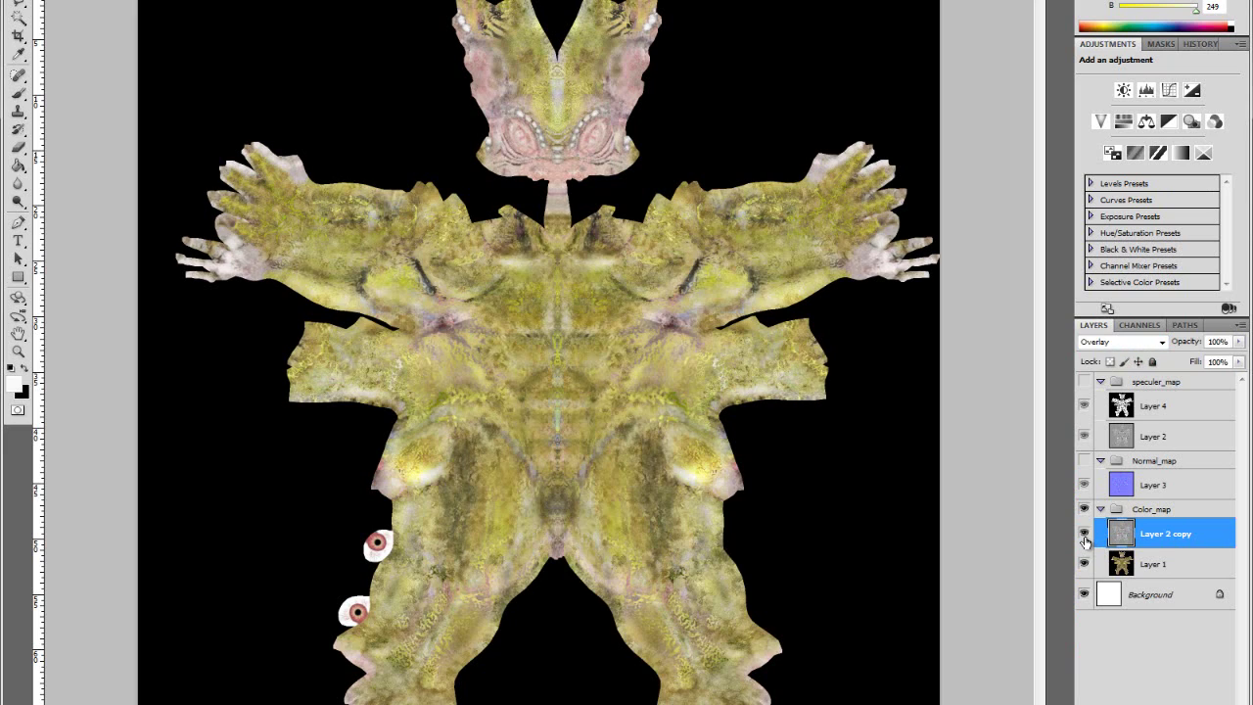
click(1083, 534)
click(1083, 534)
click(1083, 534)
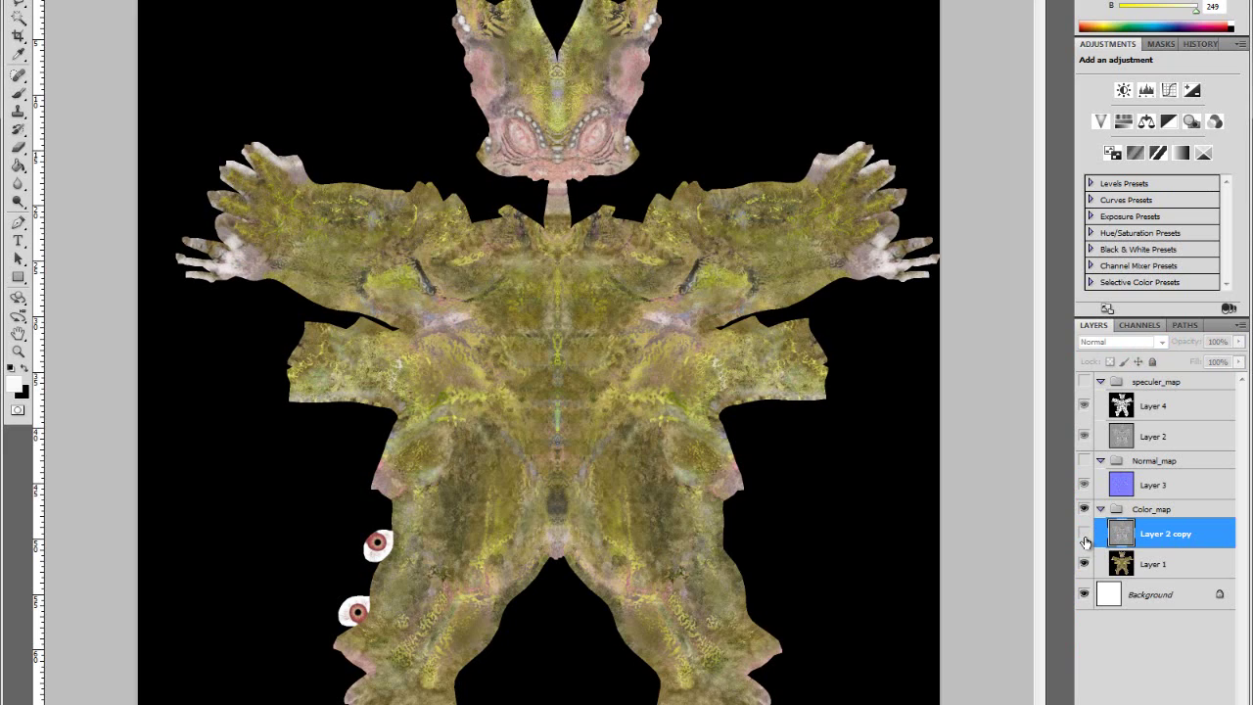
click(1083, 534)
Try the Soft Light and Linear Light blend modes on the displacement copy, and return it to Overlay
click(1163, 343)
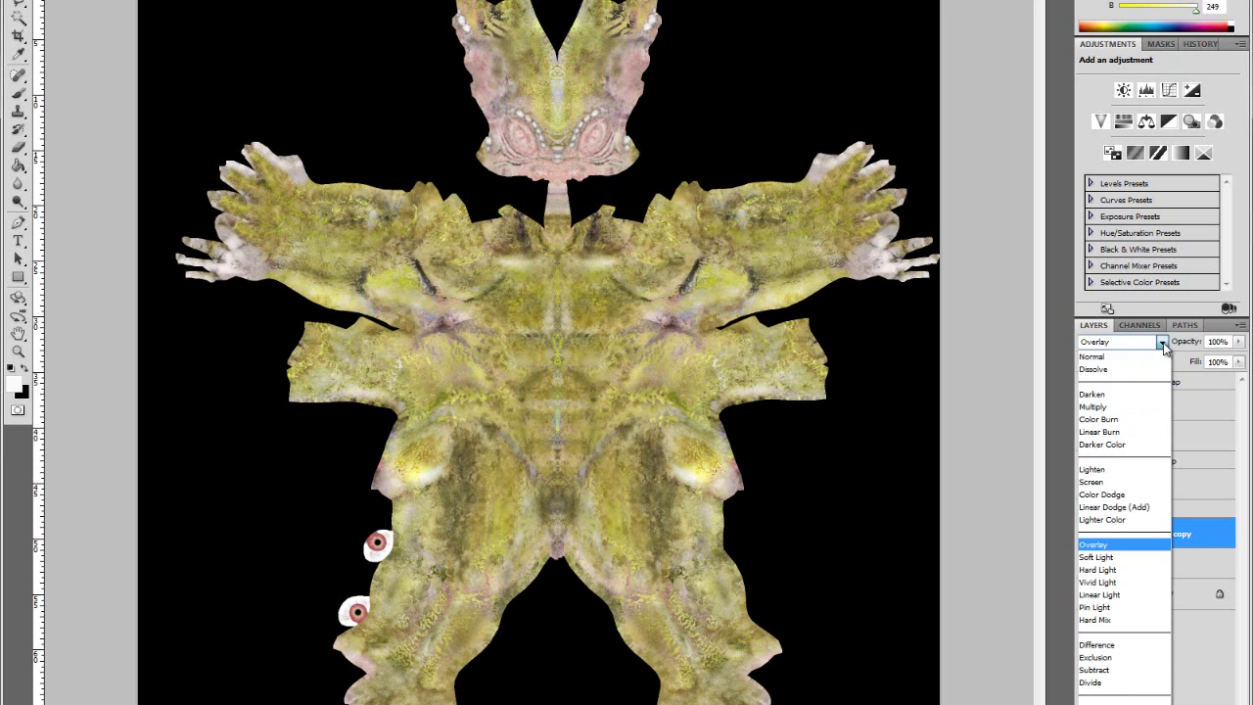
click(1126, 557)
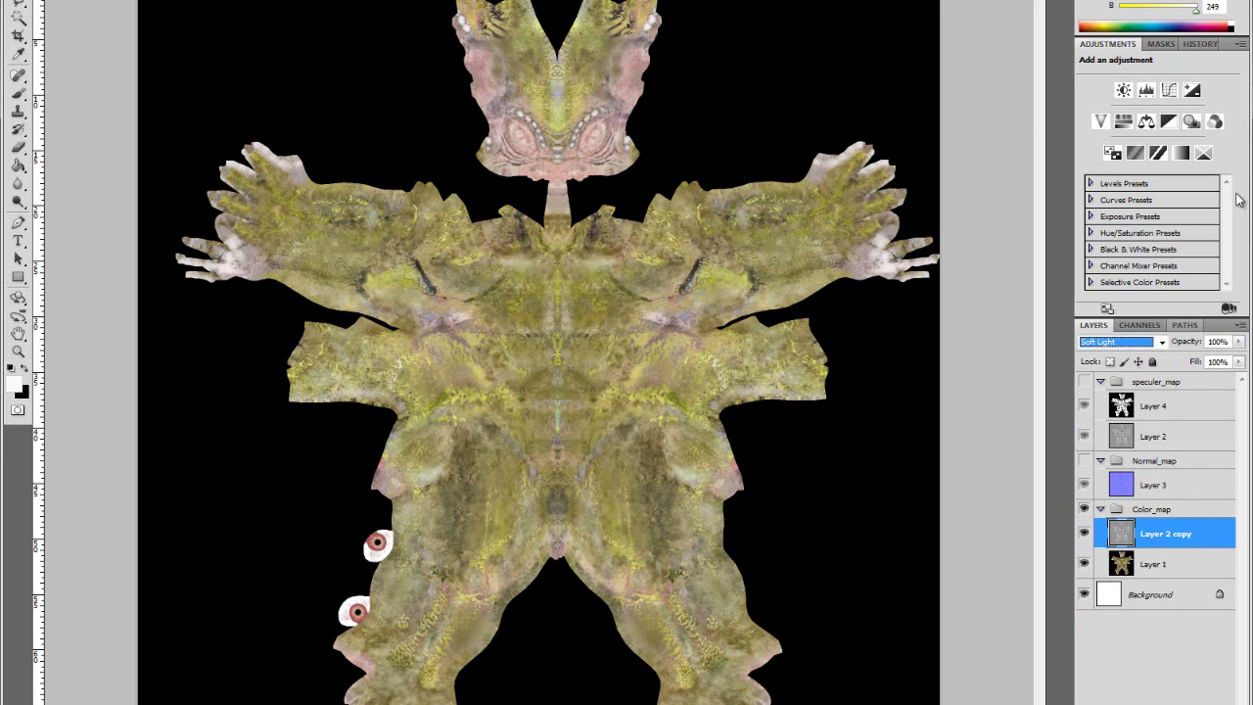
click(1163, 343)
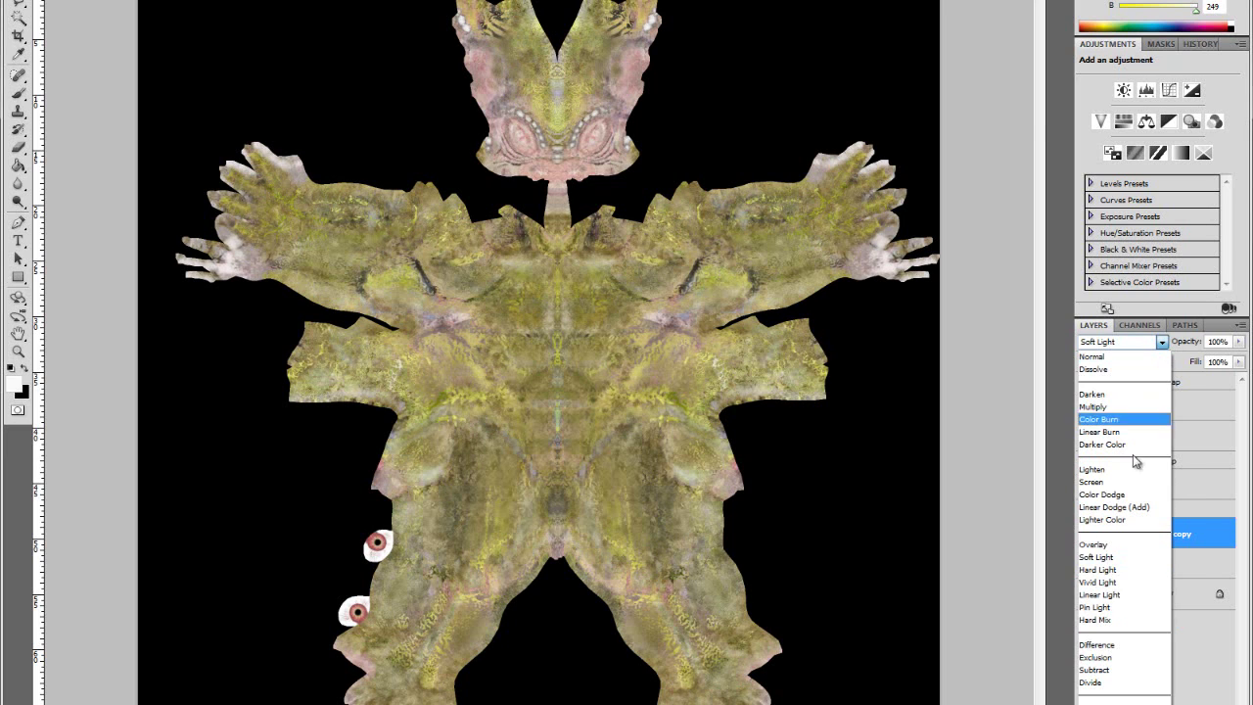
click(1100, 595)
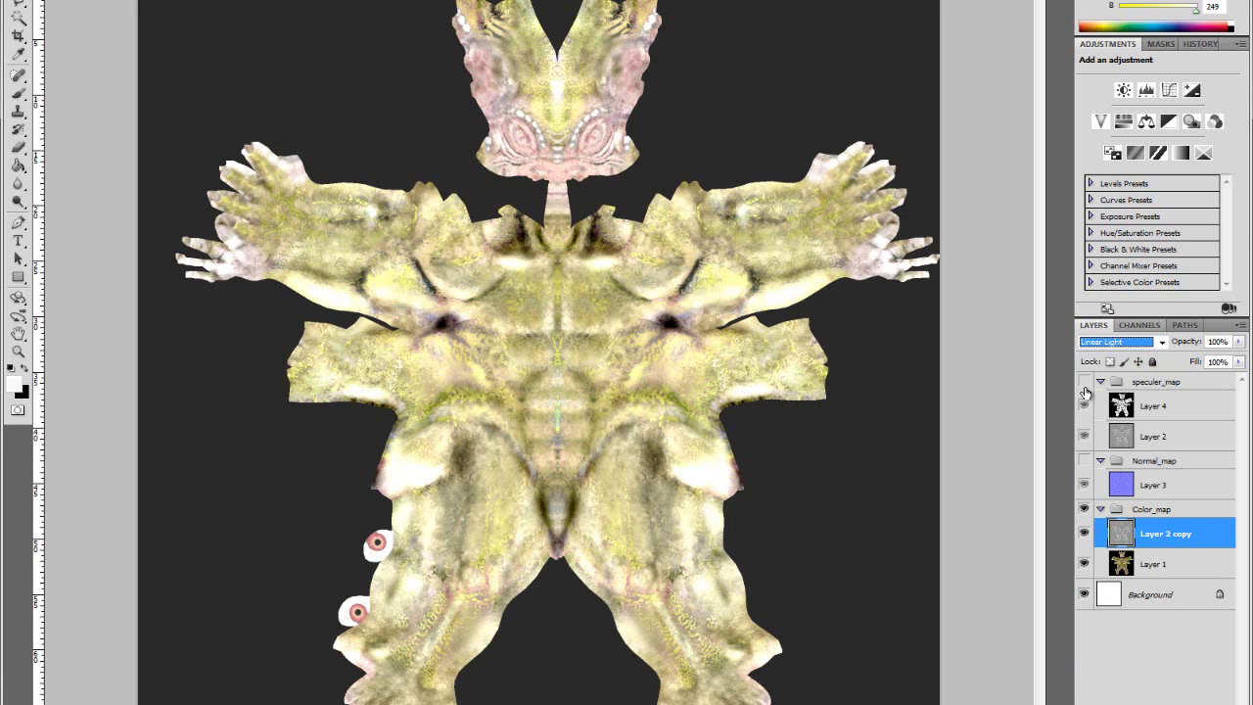
click(1161, 342)
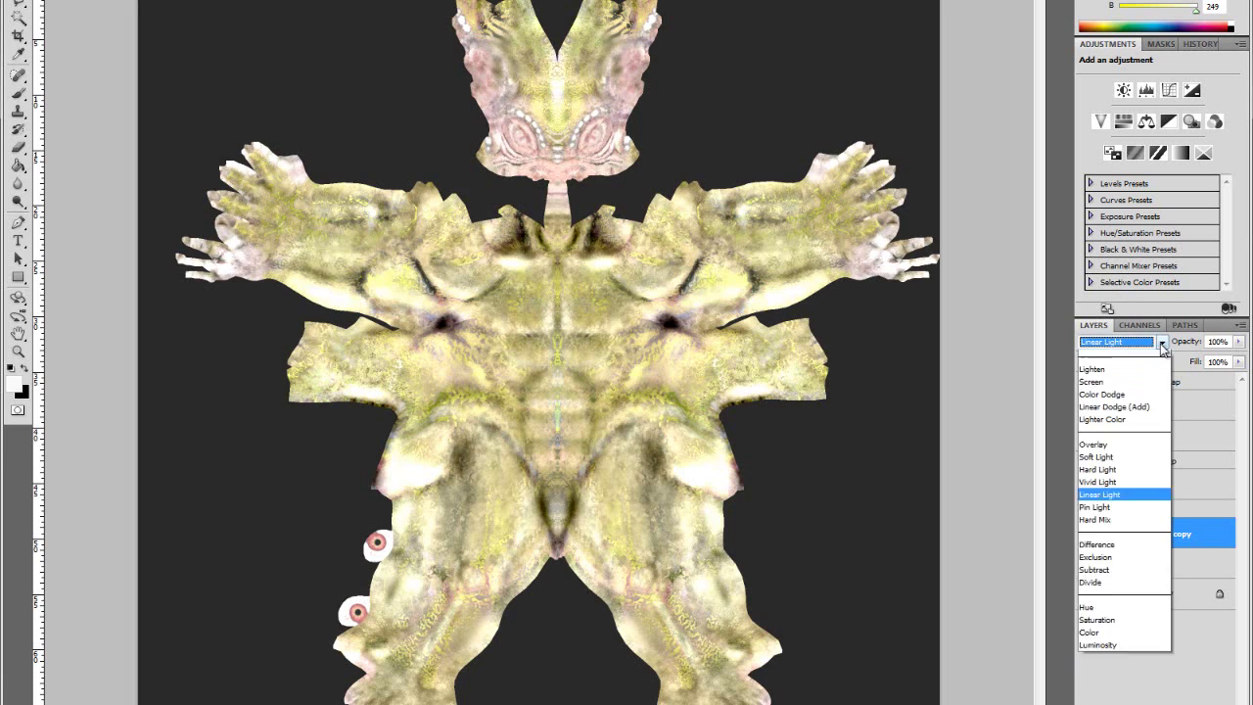
click(1121, 547)
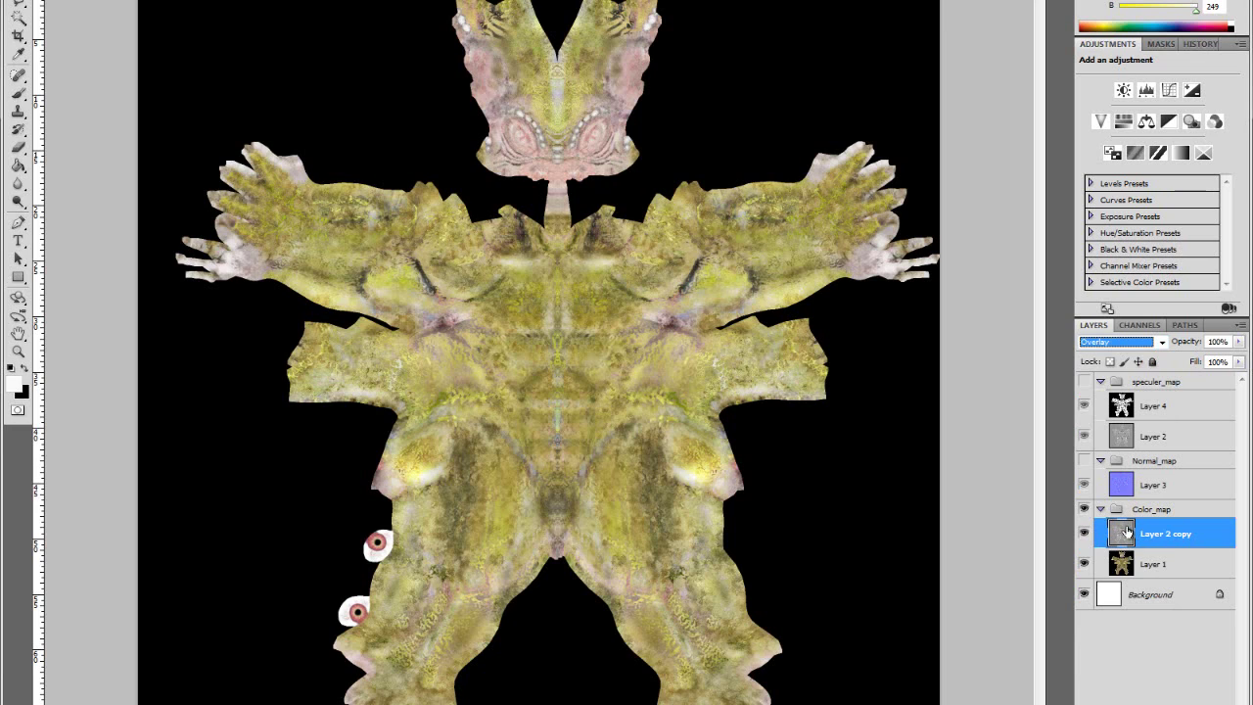
Duplicate the normal map layer and move the duplicate to the top of the Color_map group
click(1156, 485)
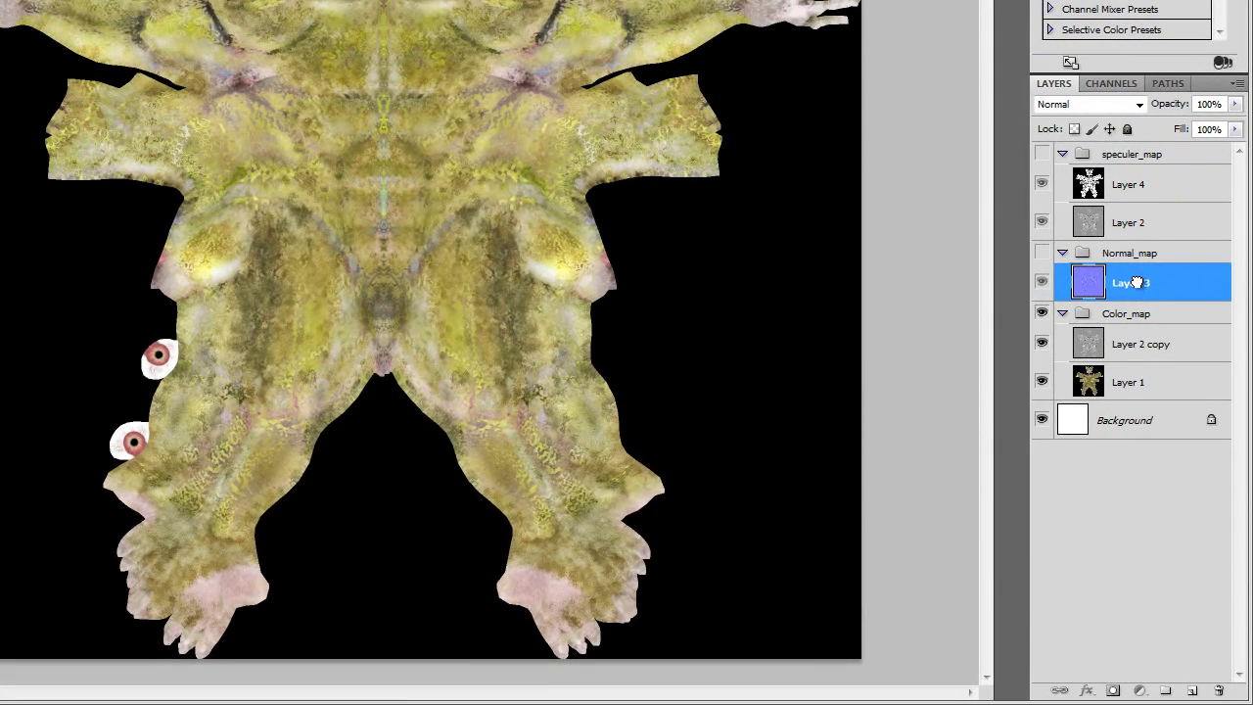
drag(1136, 282, 1196, 689)
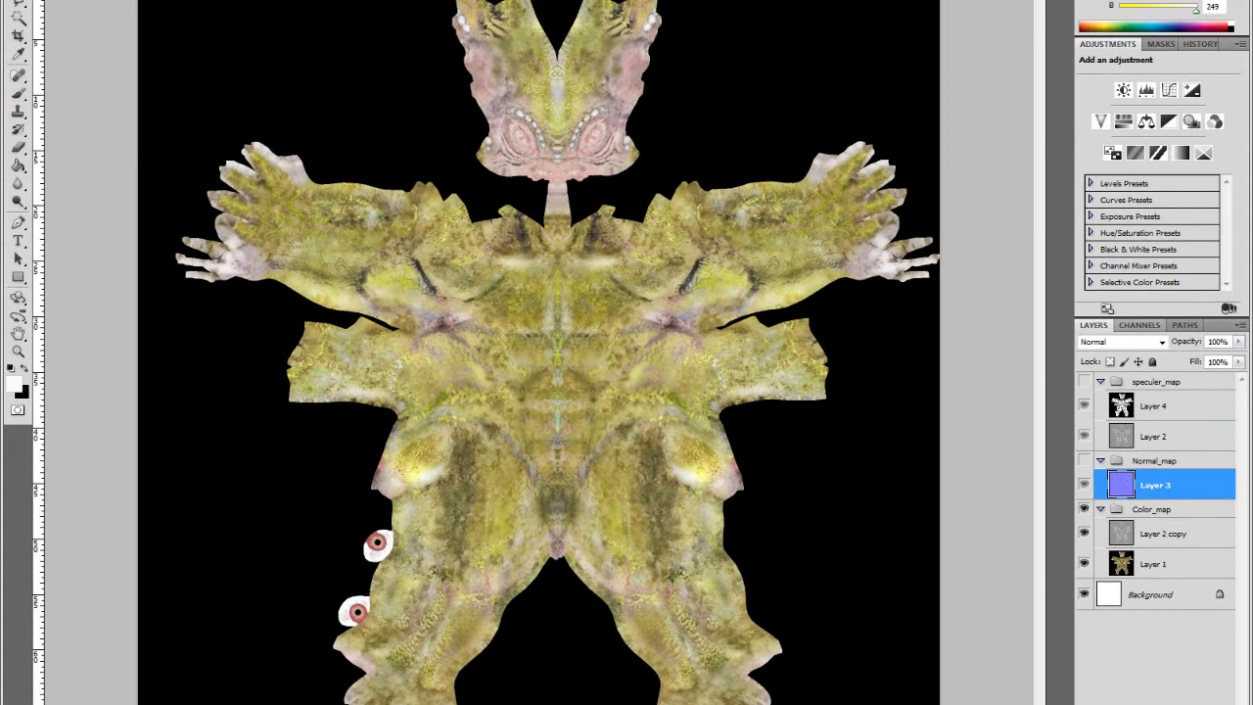
drag(1196, 689, 1187, 672)
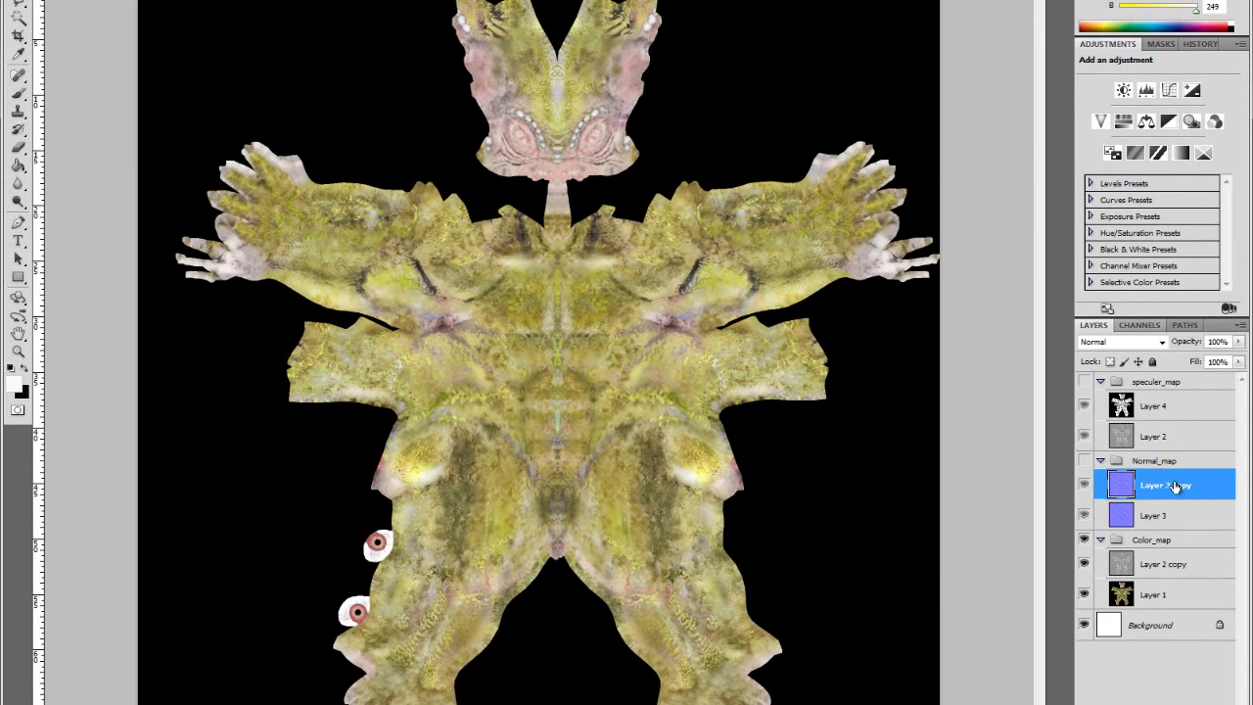
drag(1174, 484, 1163, 554)
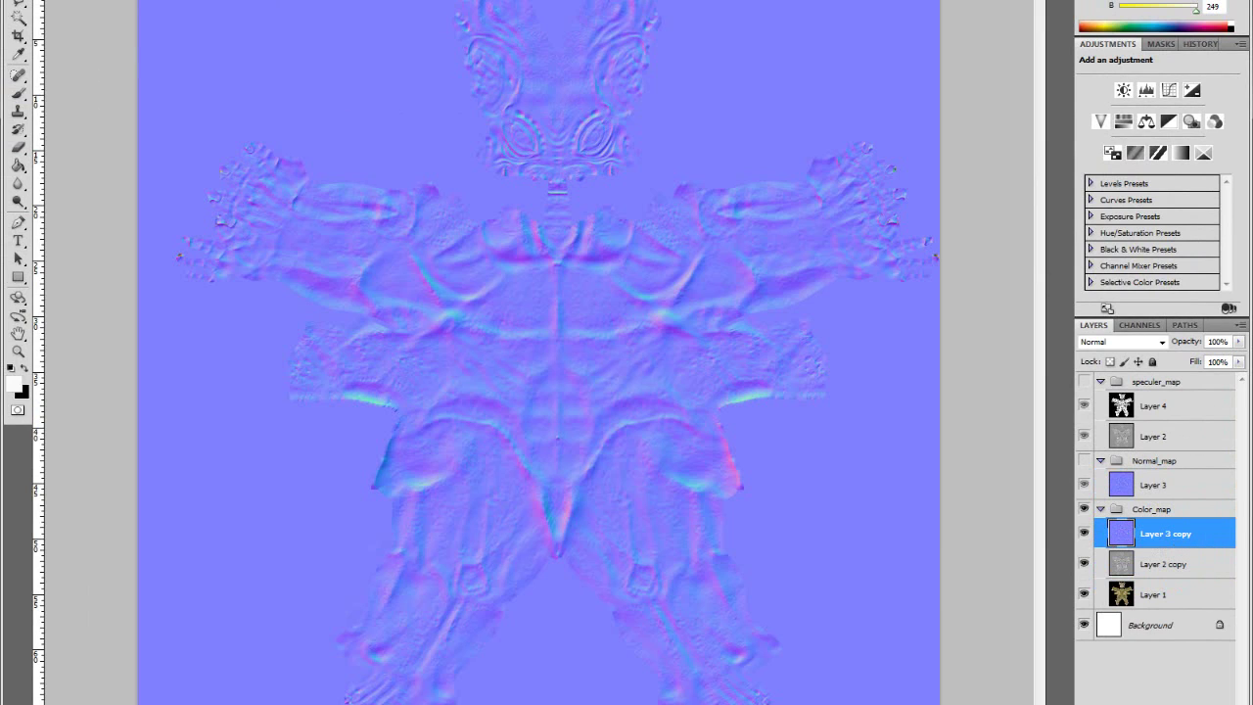
Desaturate the normal map copy in the Color_map group
click(108, 0)
mouse_move(139, 0)
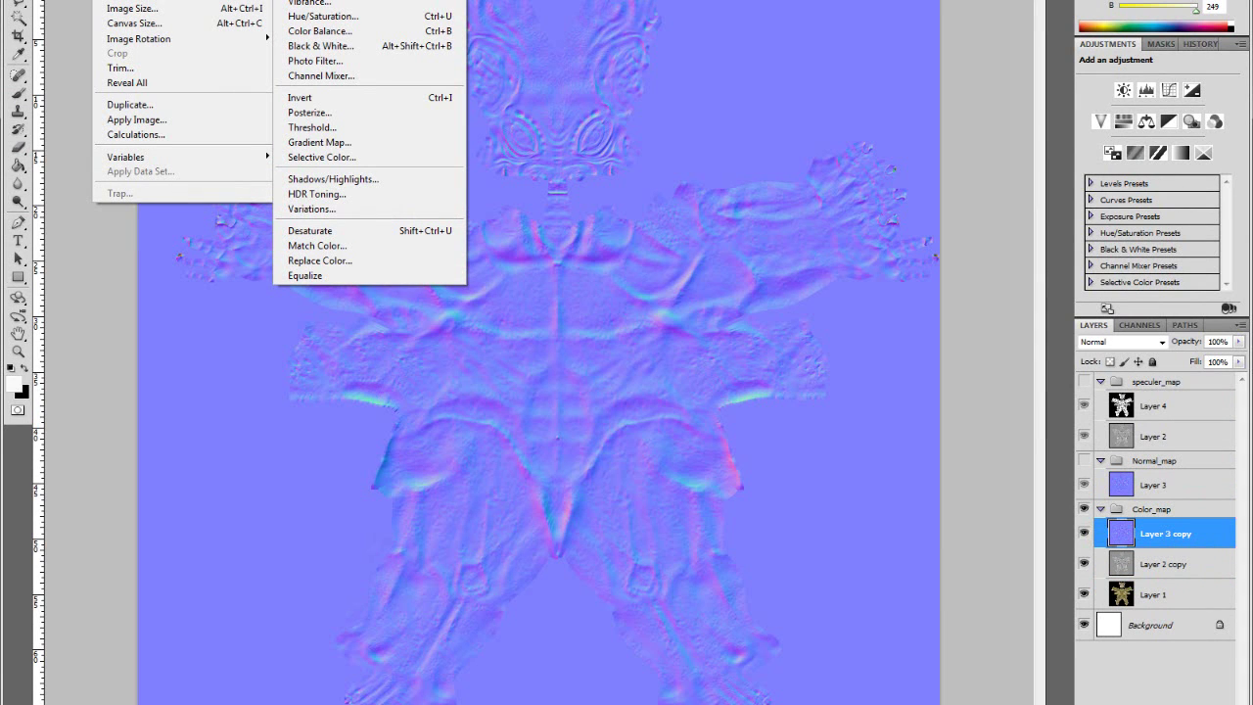
click(348, 228)
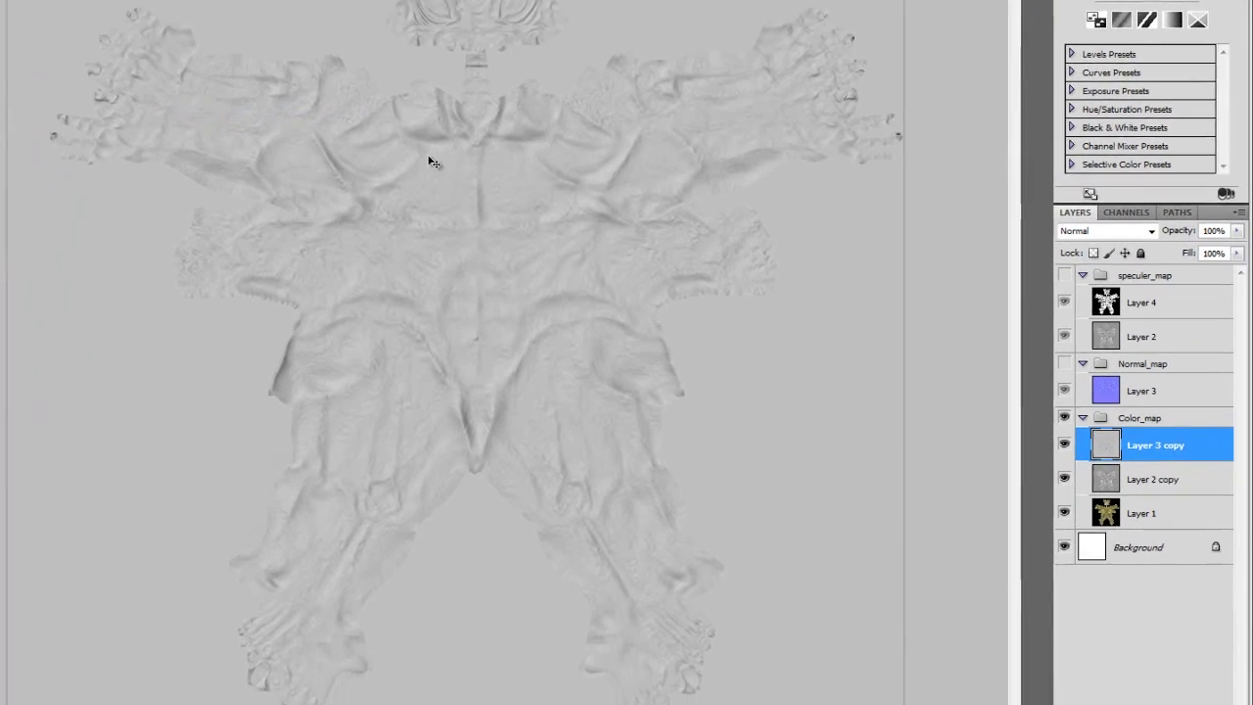
Blend the normal map copy in Color_map with Overlay and darken it with Curves, raising the black input to 144
click(1138, 106)
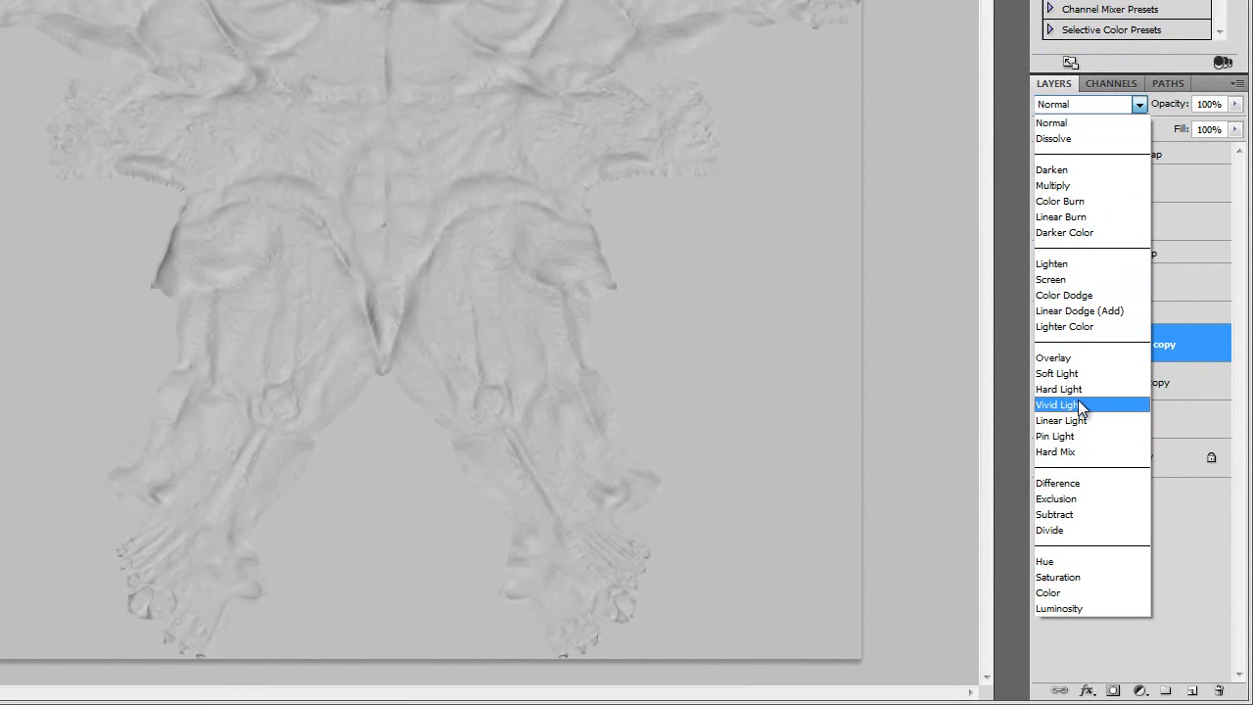
click(1070, 359)
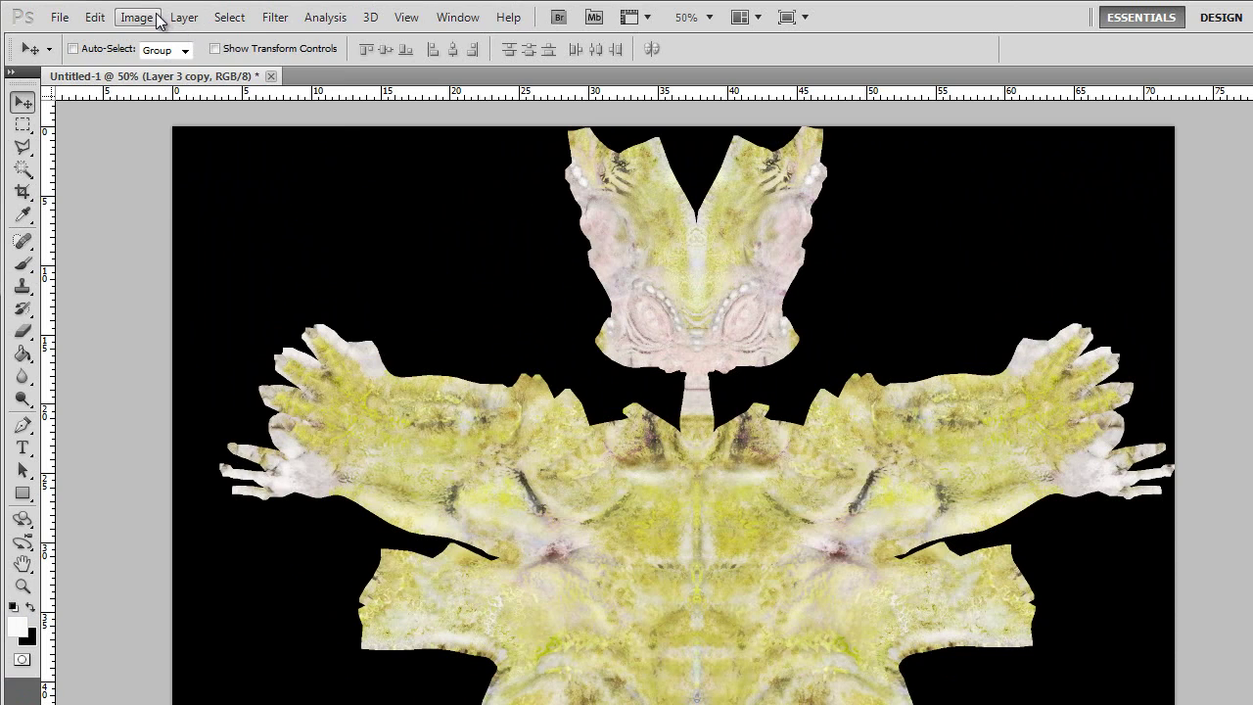
click(144, 18)
mouse_move(161, 66)
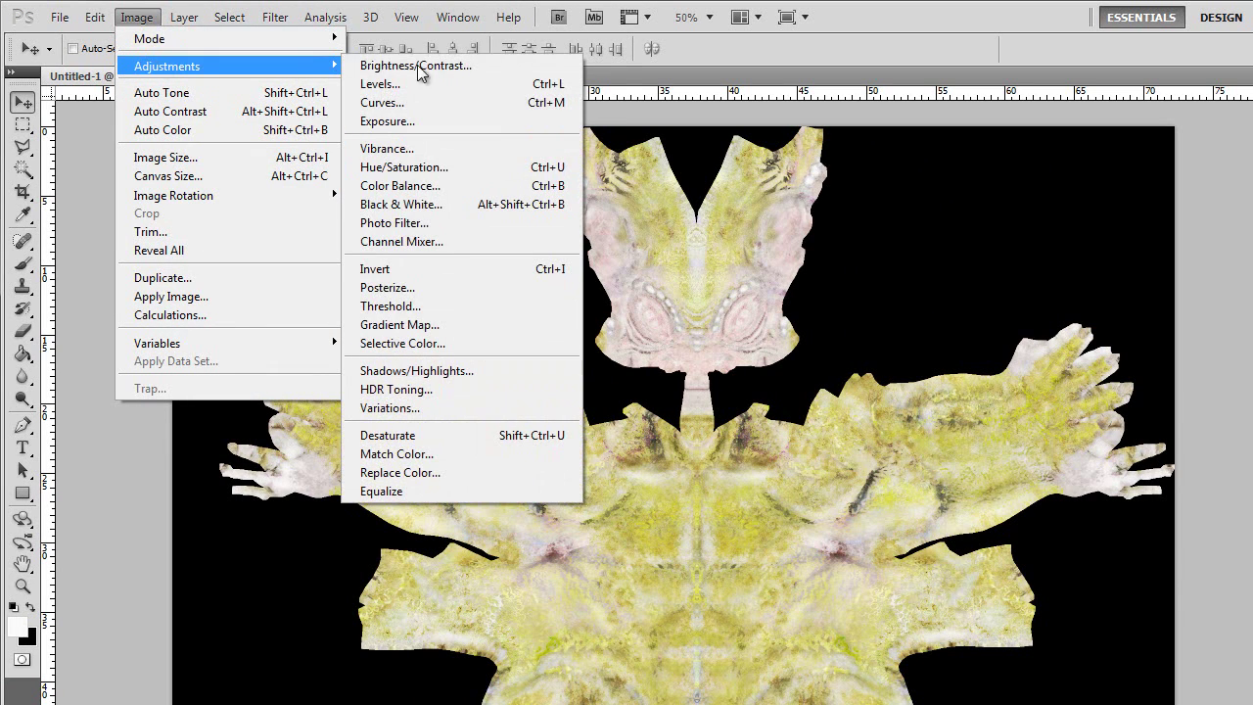
click(376, 101)
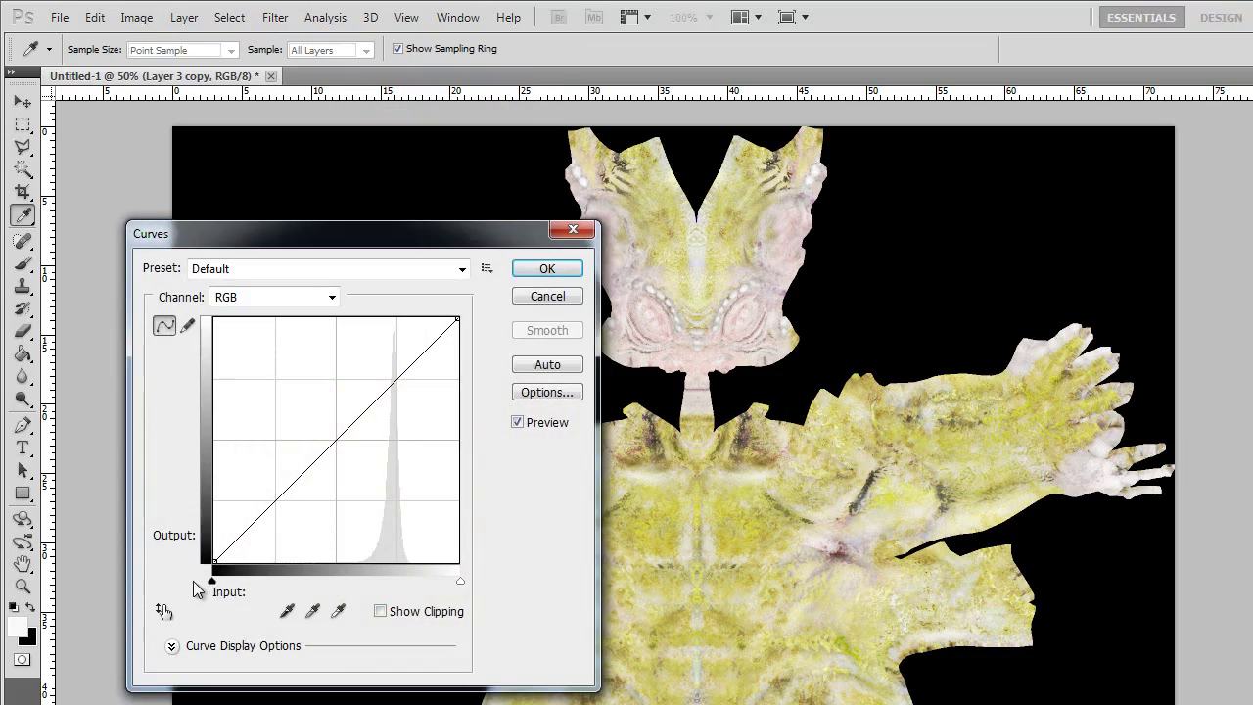
drag(211, 581, 352, 584)
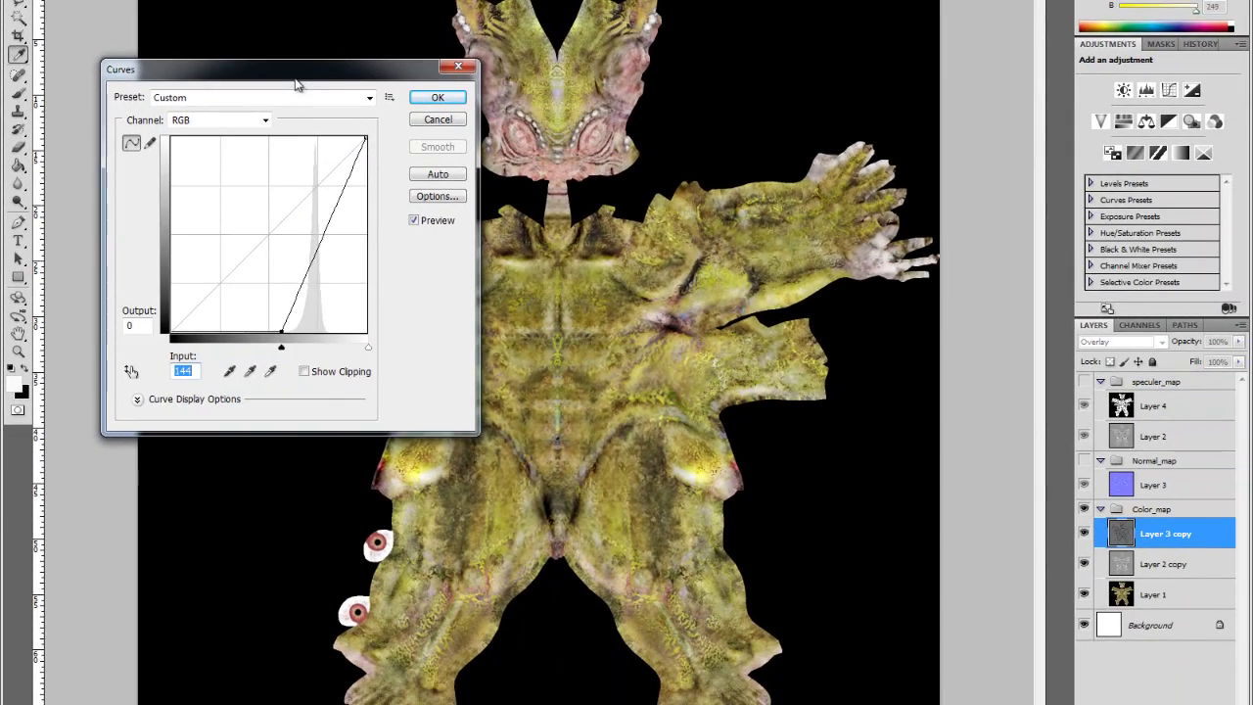
Raise the Curves black input to 156 for the normal map copy and apply the adjustment
drag(297, 85, 276, 223)
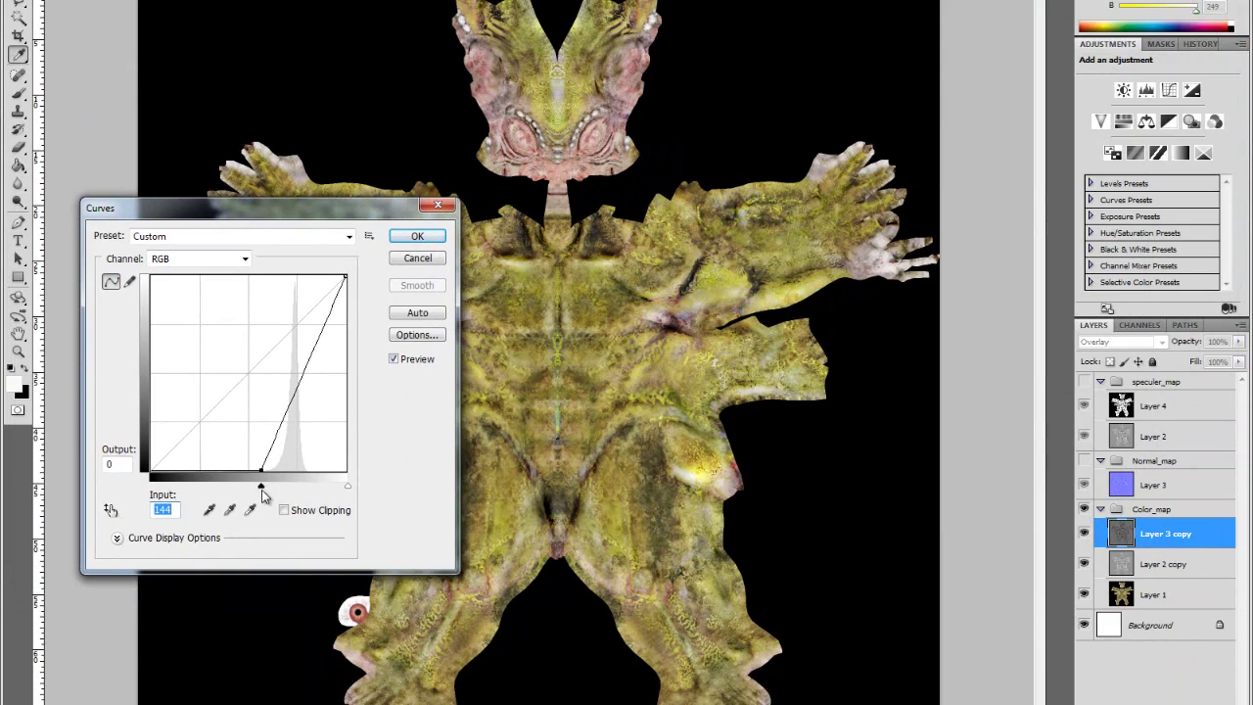
mouse_move(261, 489)
mouse_down()
mouse_move(153, 486)
mouse_move(267, 488)
mouse_up()
drag(310, 221, 181, 319)
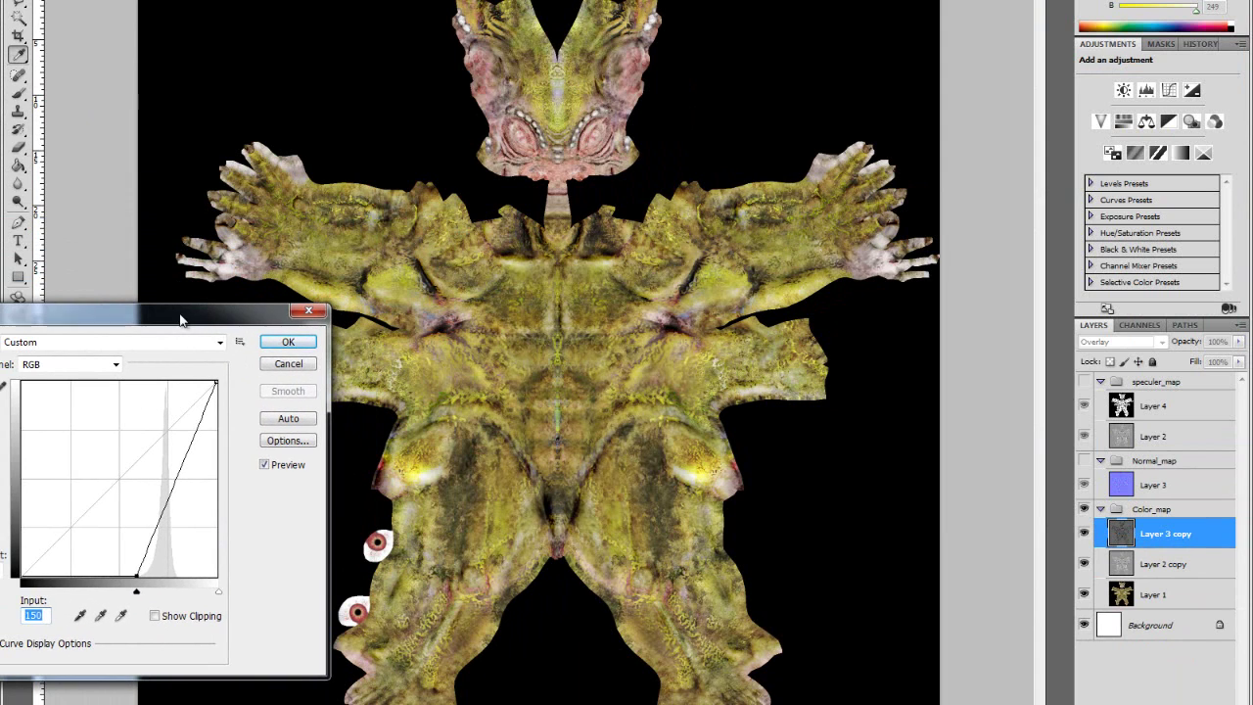
mouse_move(221, 592)
mouse_down()
mouse_move(201, 596)
mouse_move(224, 596)
mouse_up()
click(224, 596)
drag(138, 597, 142, 593)
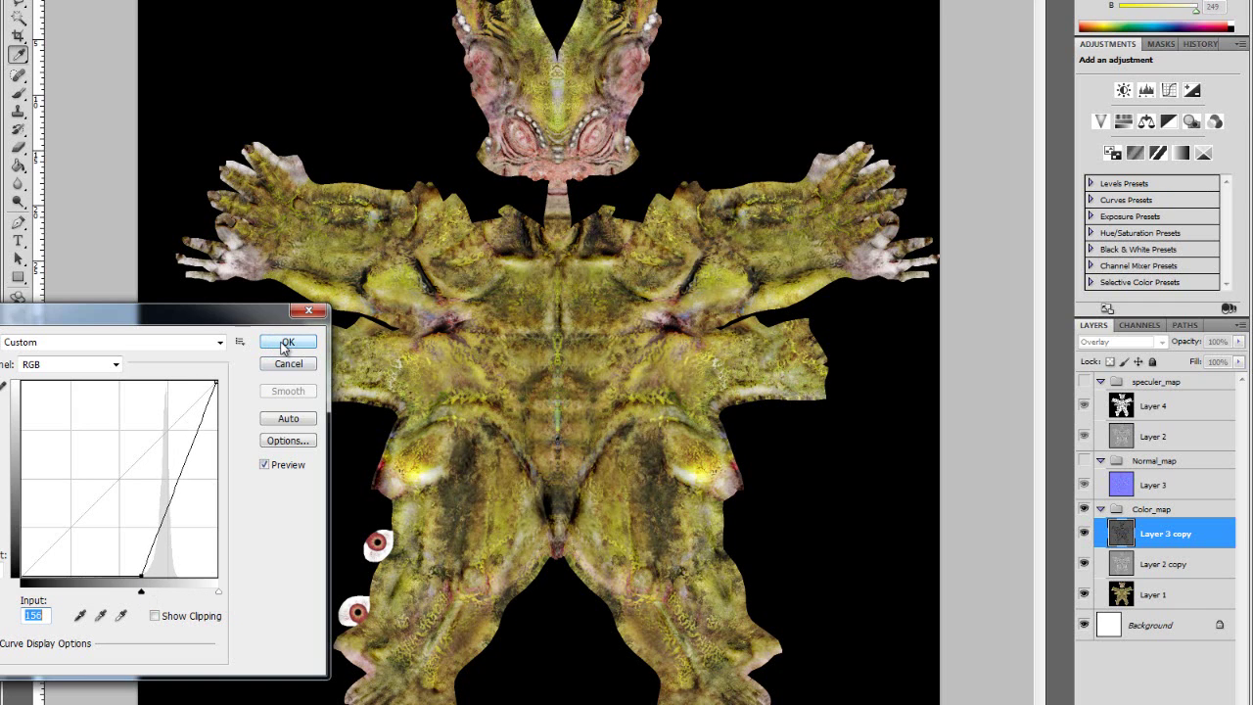
click(285, 343)
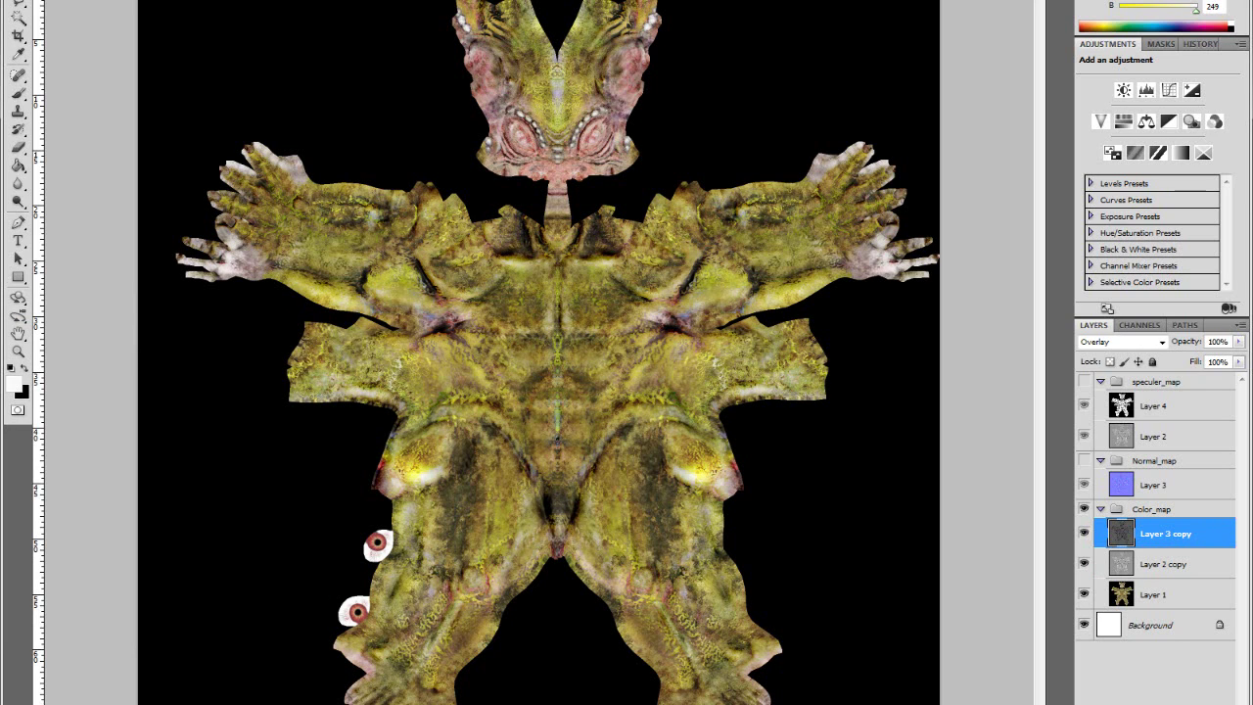
Add a Hue/Saturation adjustment layer at the top of the Color_map group and set its saturation to +26
click(1155, 700)
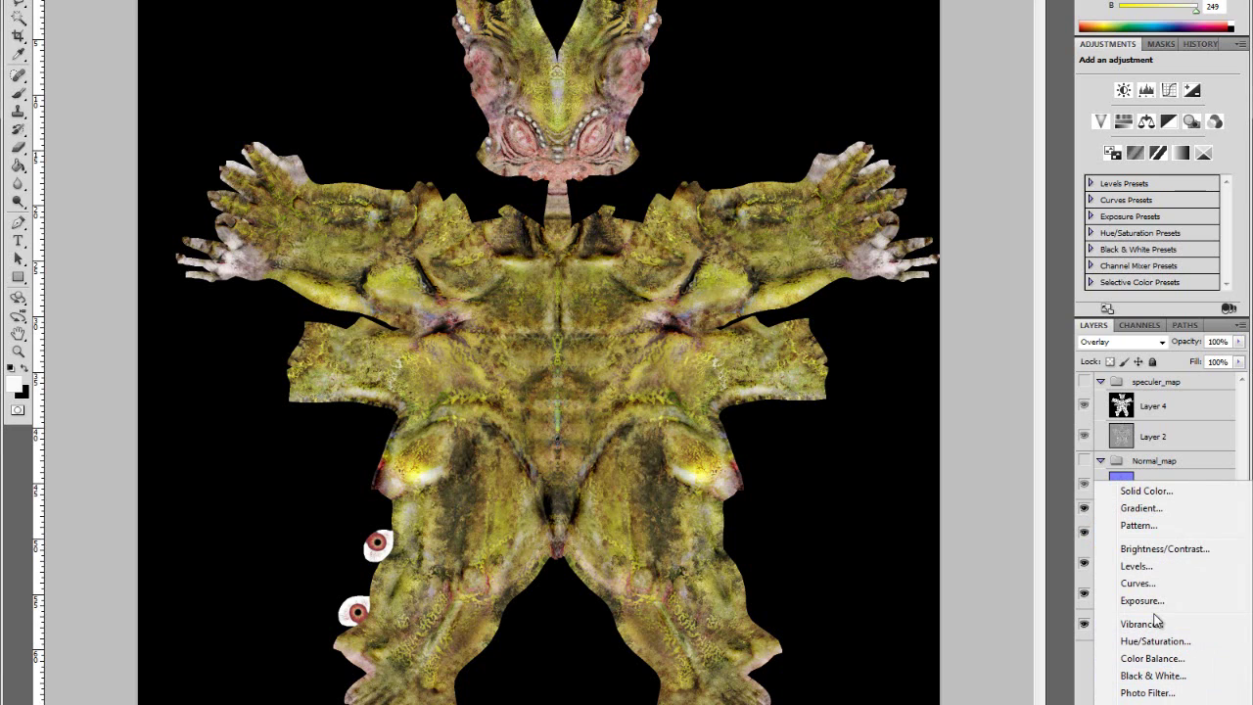
click(1165, 642)
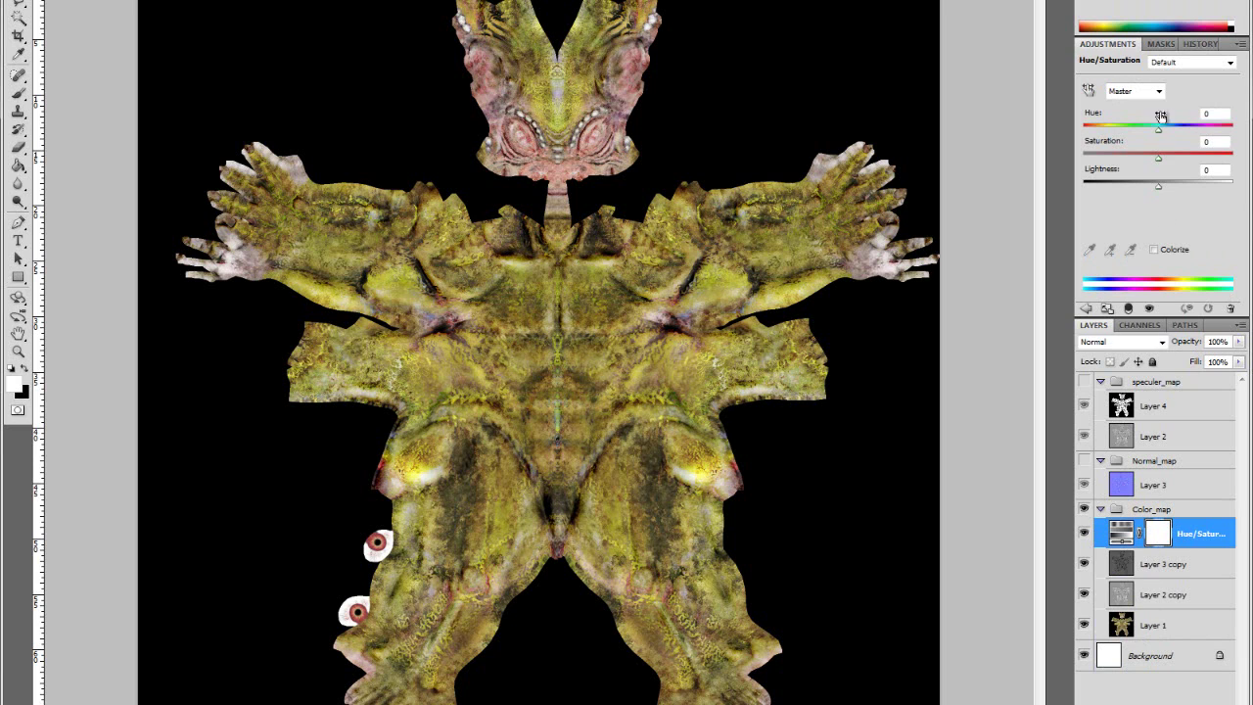
mouse_move(1161, 161)
mouse_down()
mouse_move(1183, 158)
mouse_move(1177, 148)
mouse_up()
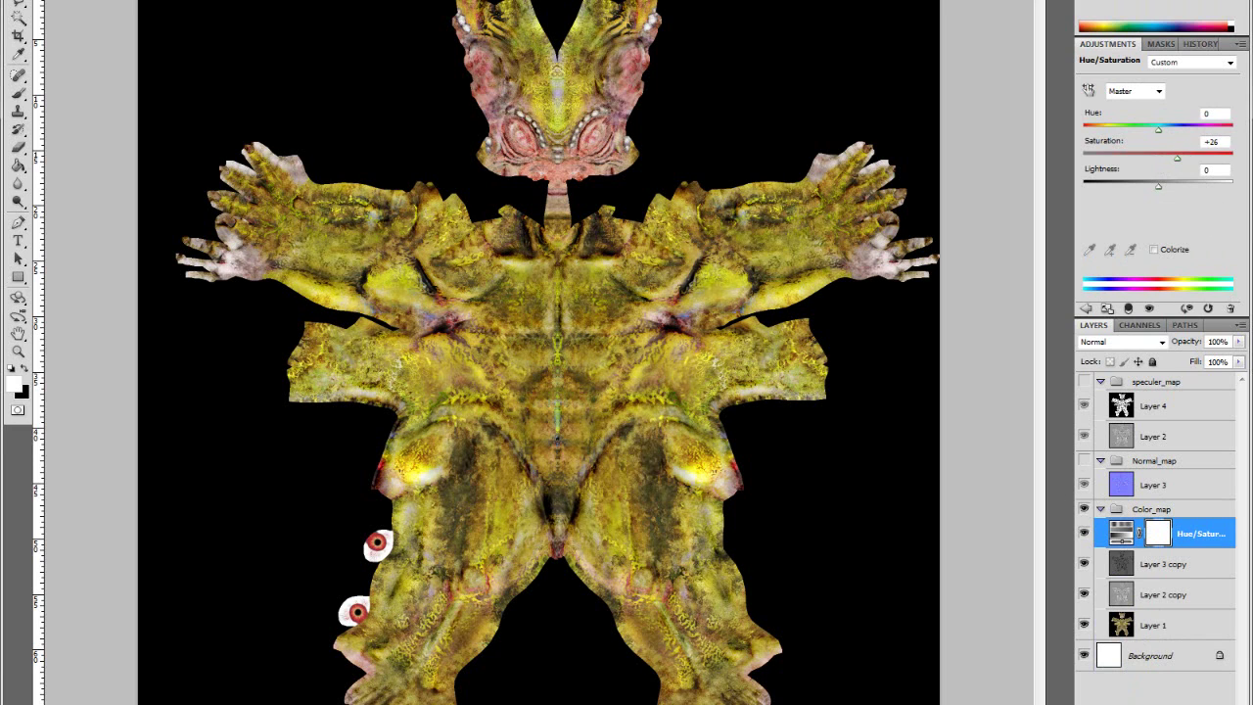
click(1165, 701)
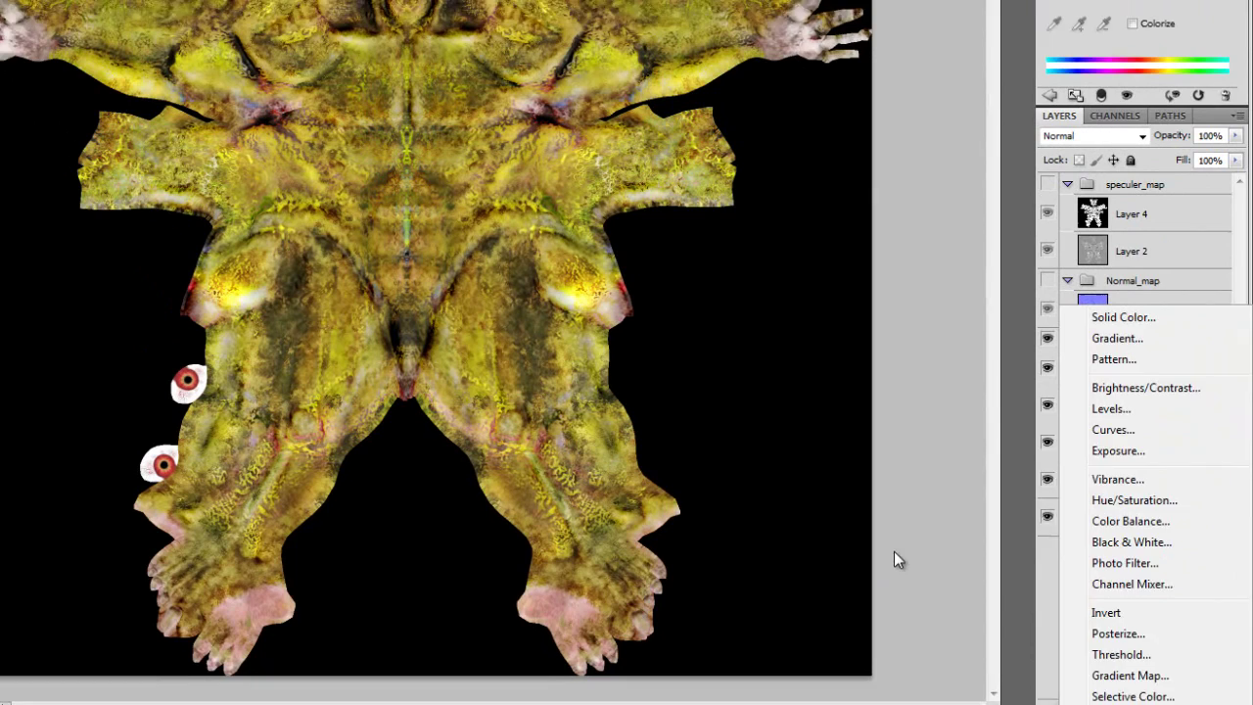
click(940, 568)
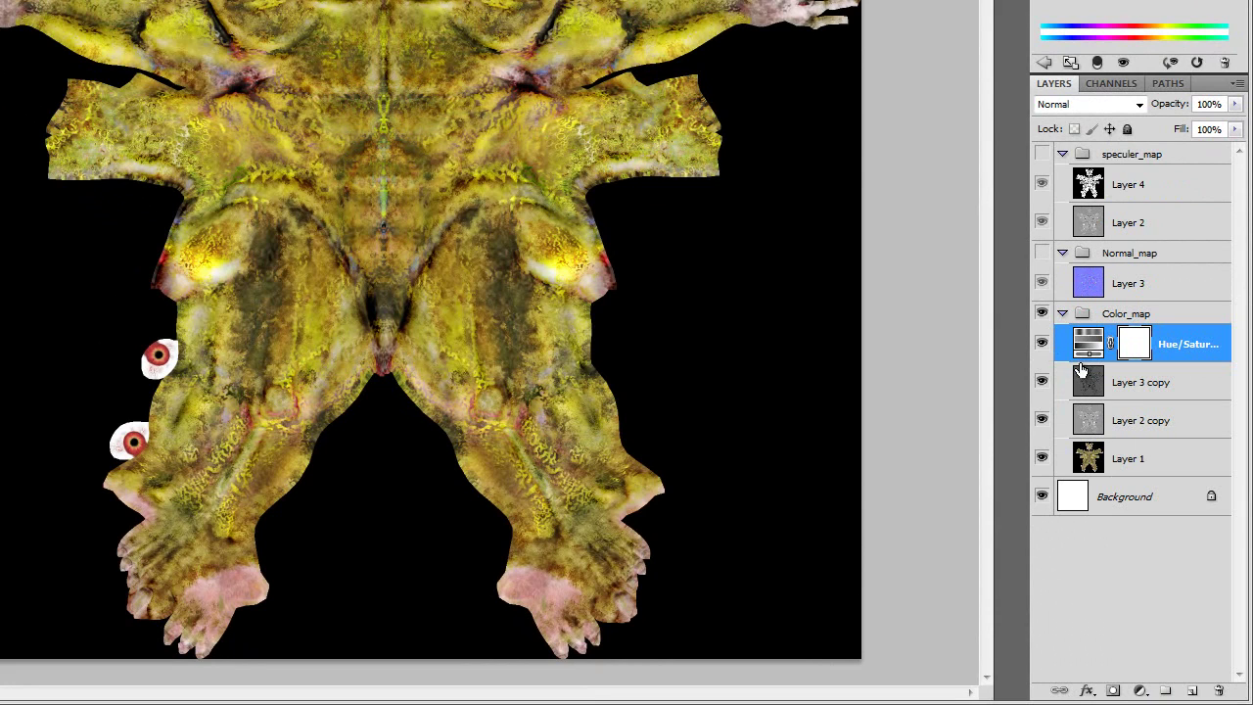
Hide the Color_map detail and adjustment layers and show them again one by one to compare against the base color
click(1040, 314)
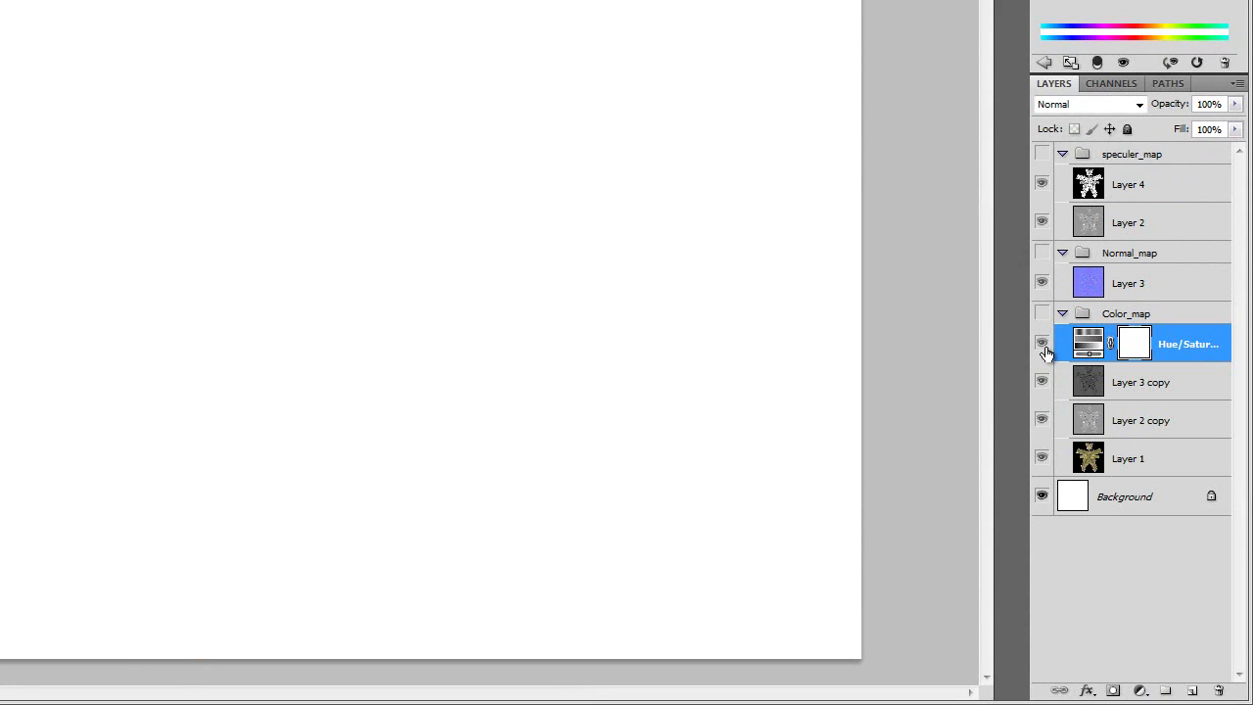
click(1042, 349)
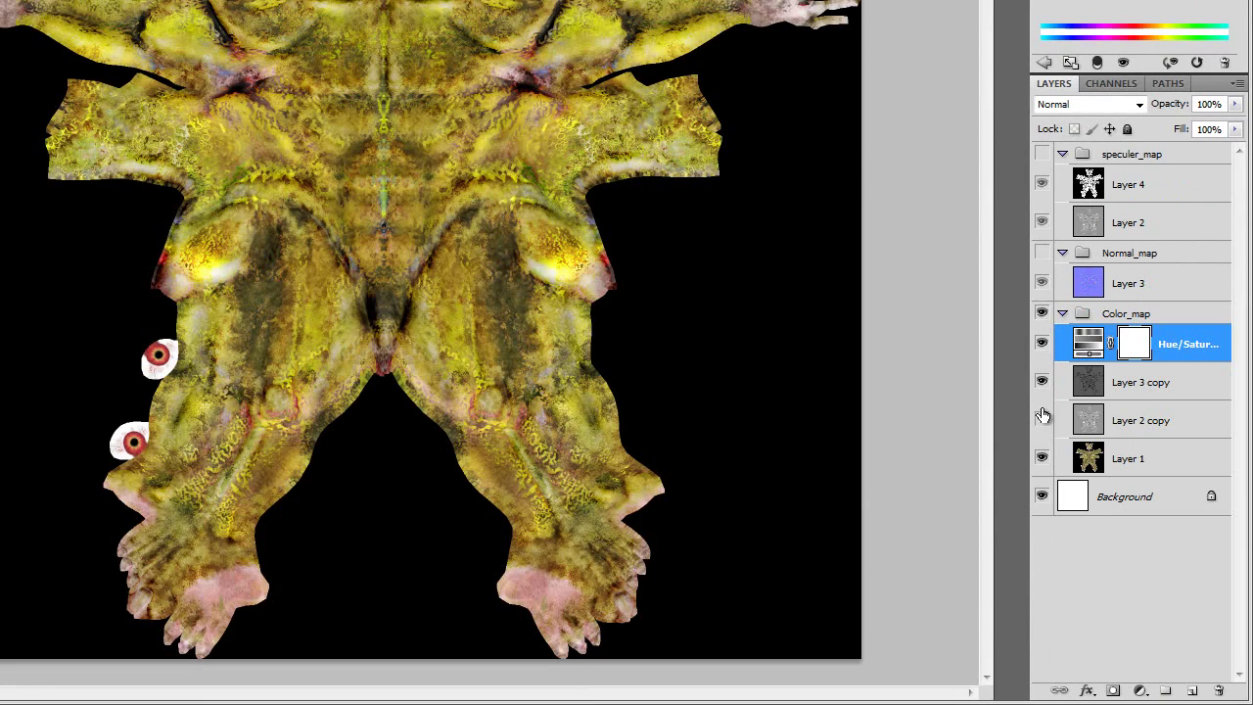
drag(1041, 416, 1040, 365)
click(1043, 341)
click(1042, 313)
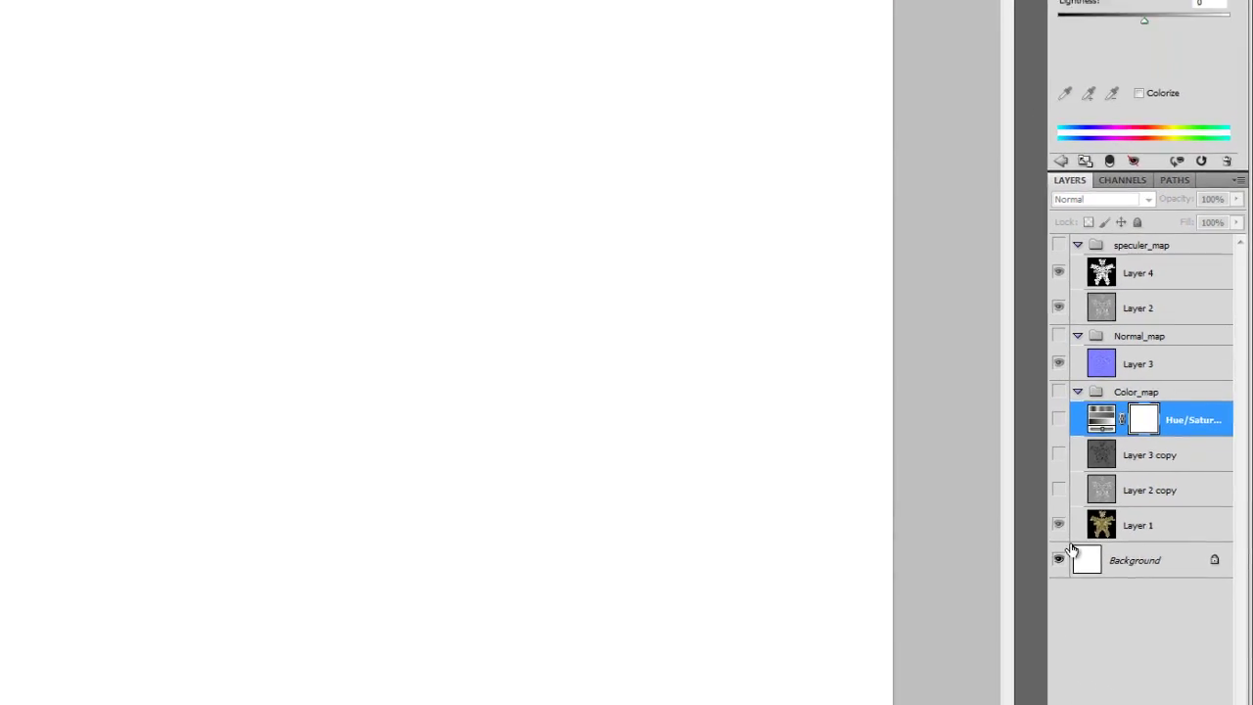
click(1059, 526)
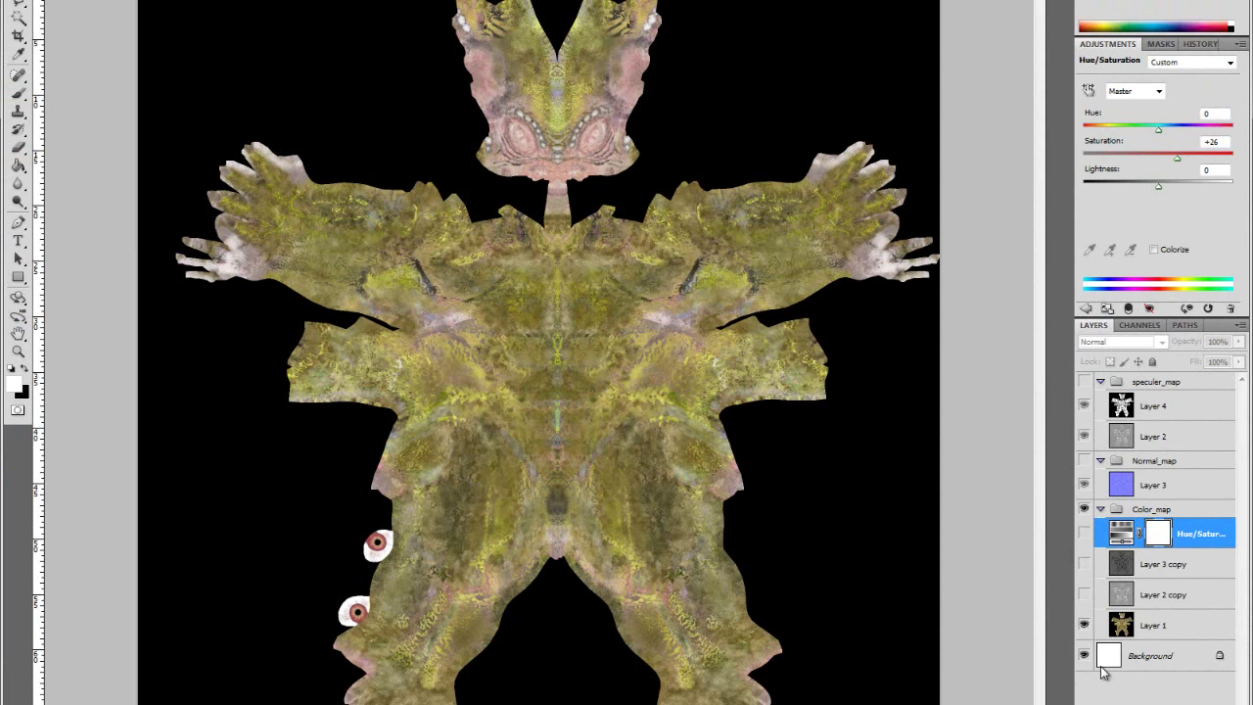
click(1084, 594)
click(1084, 560)
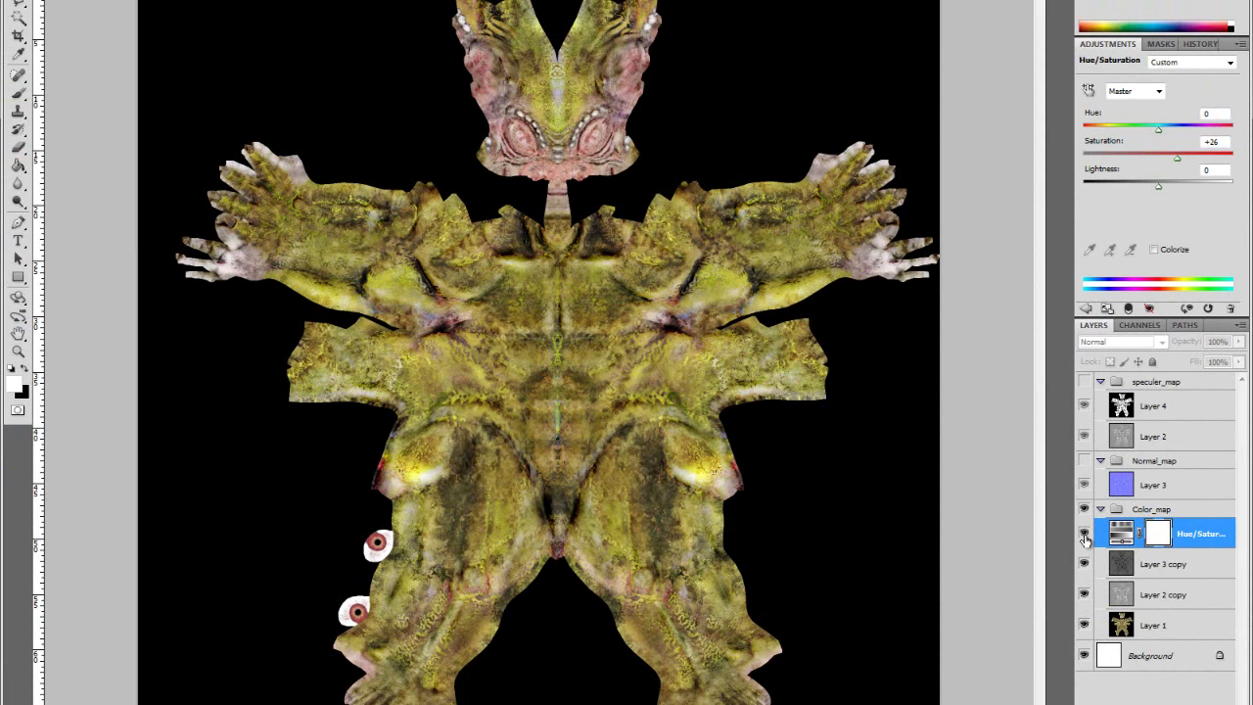
click(1084, 533)
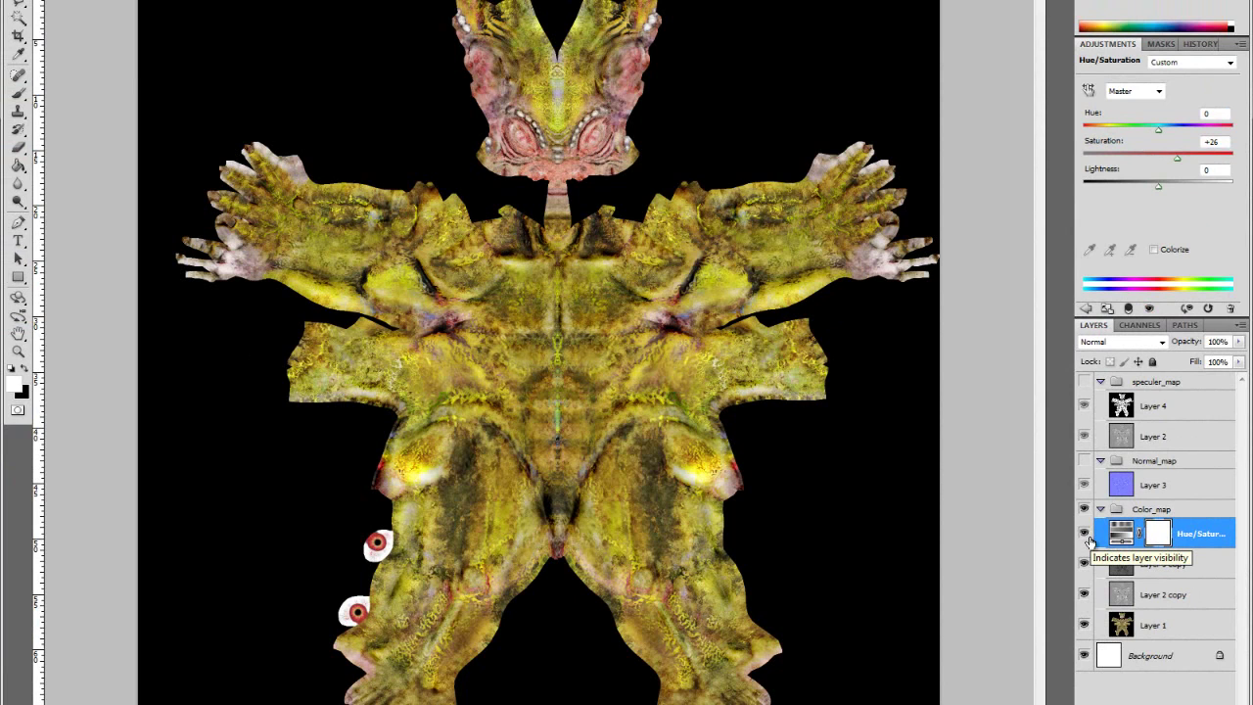
Show the speculer_map group and blend its cavity layer, Layer 4, with Multiply over the displacement layer
click(1083, 381)
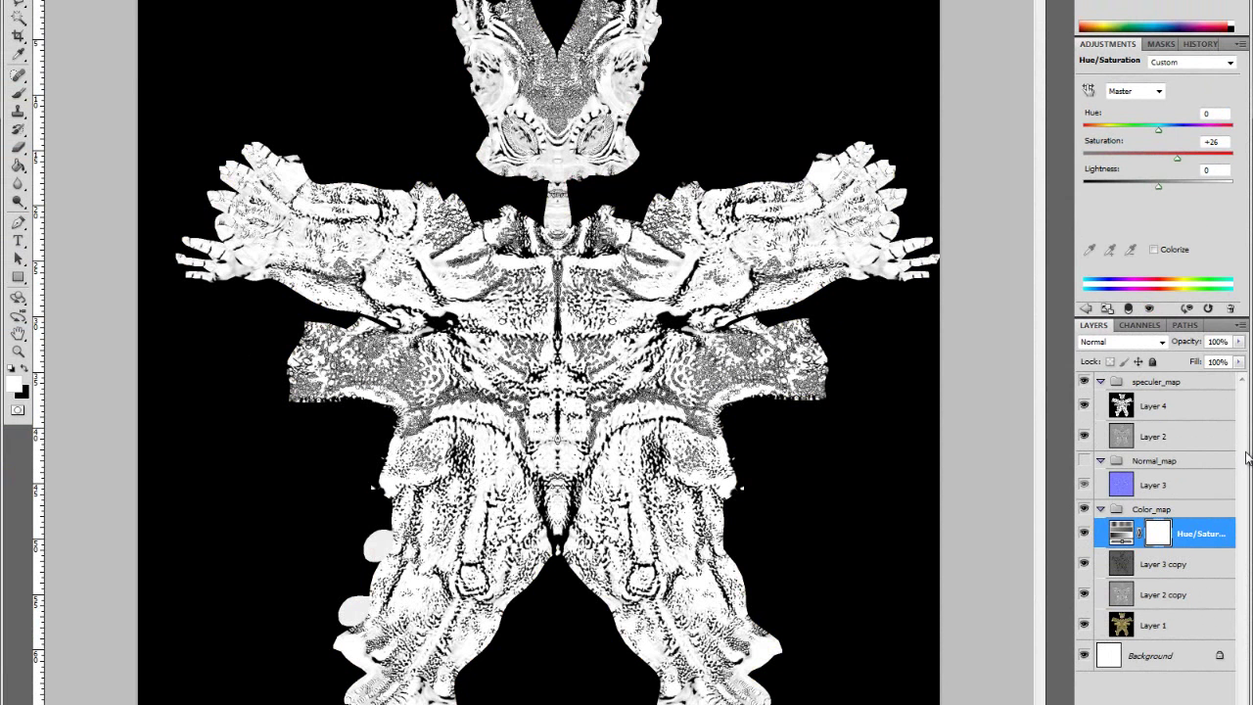
click(1172, 413)
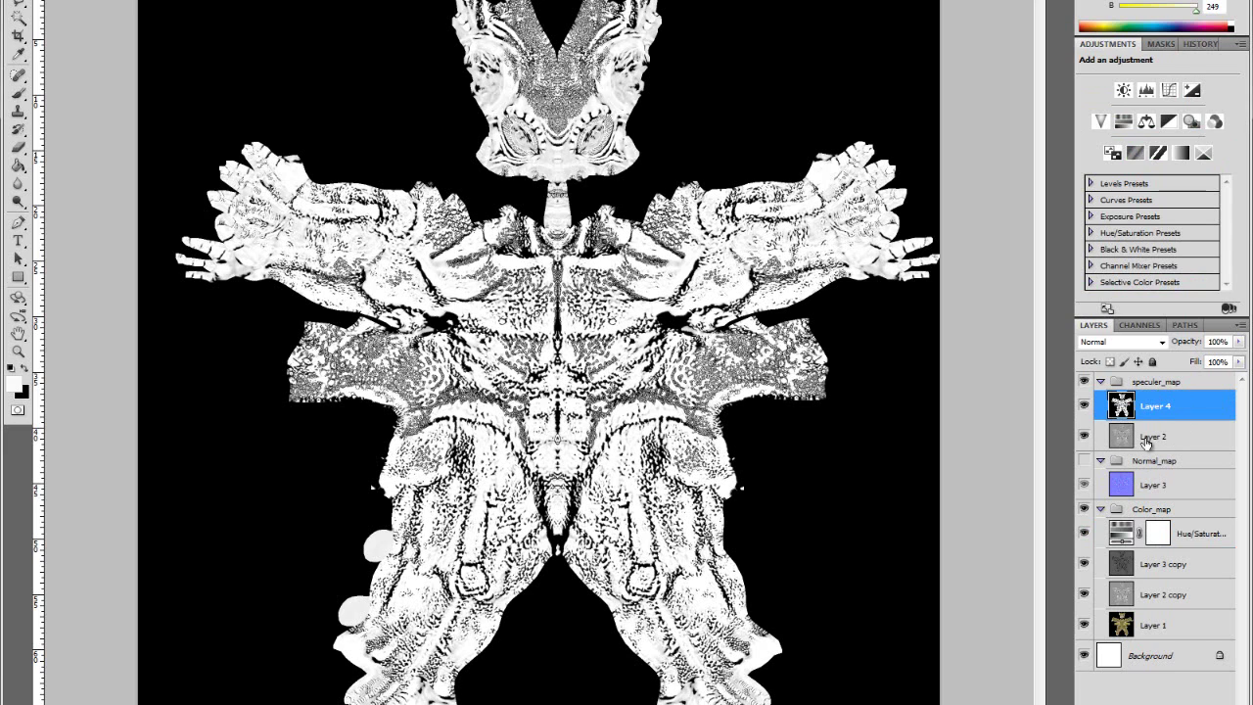
click(1163, 343)
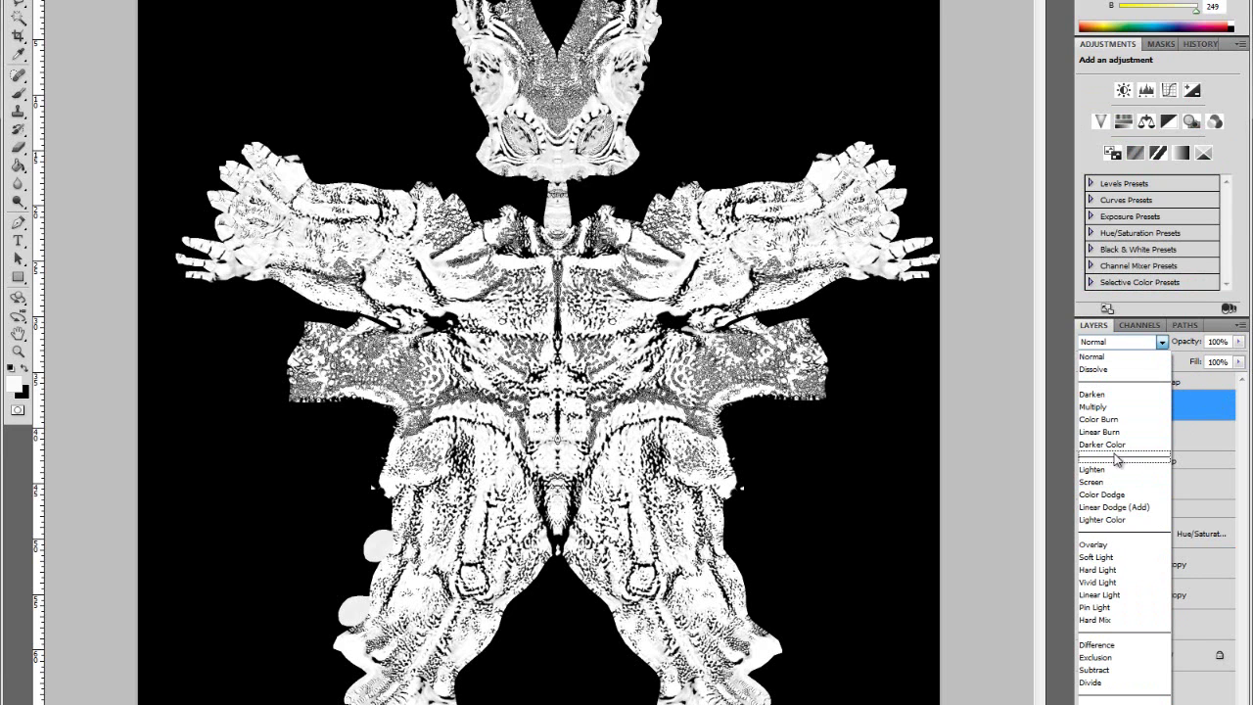
click(1107, 407)
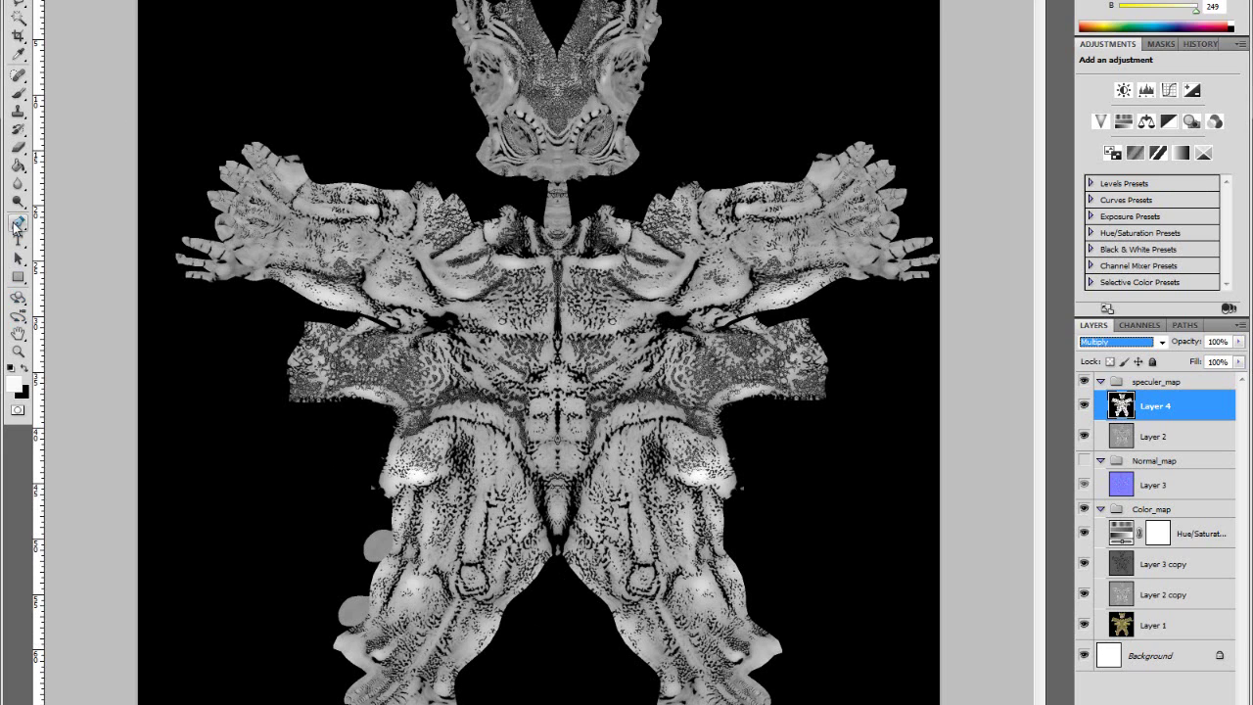
Accept near-white f9f9f9 as the Brush color, add a new layer atop the speculer_map group, and undo a trial stroke
click(19, 94)
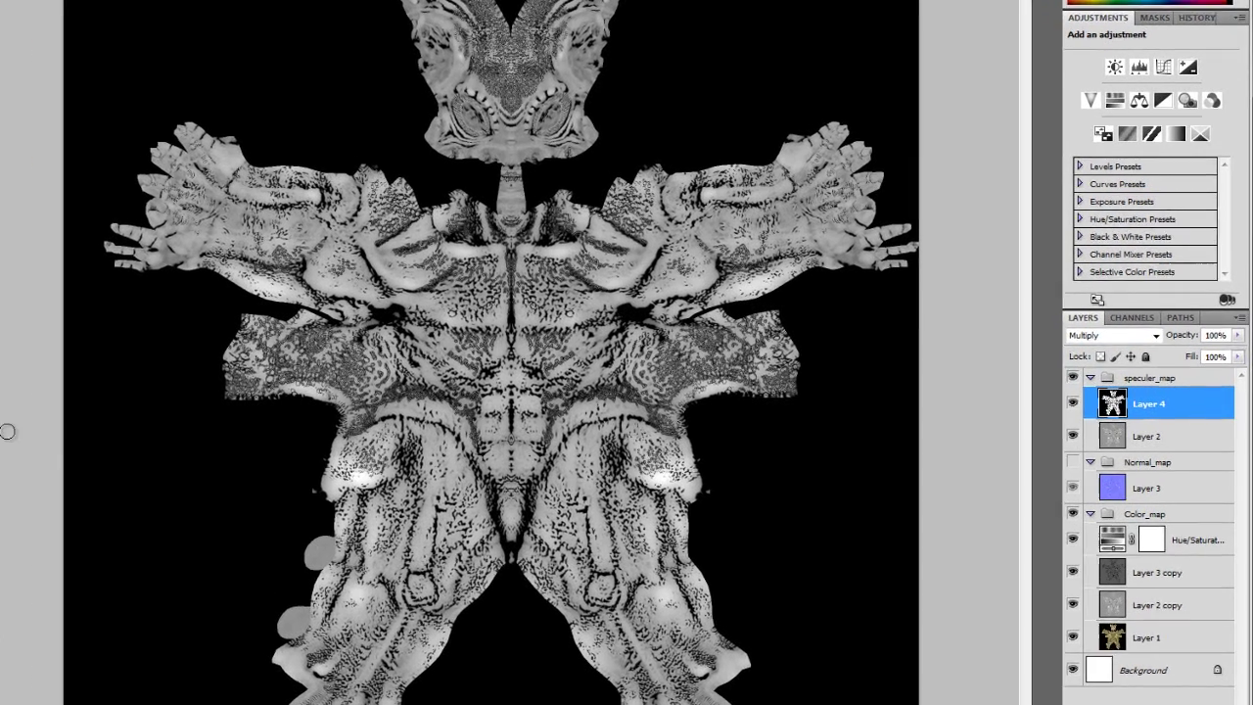
click(7, 431)
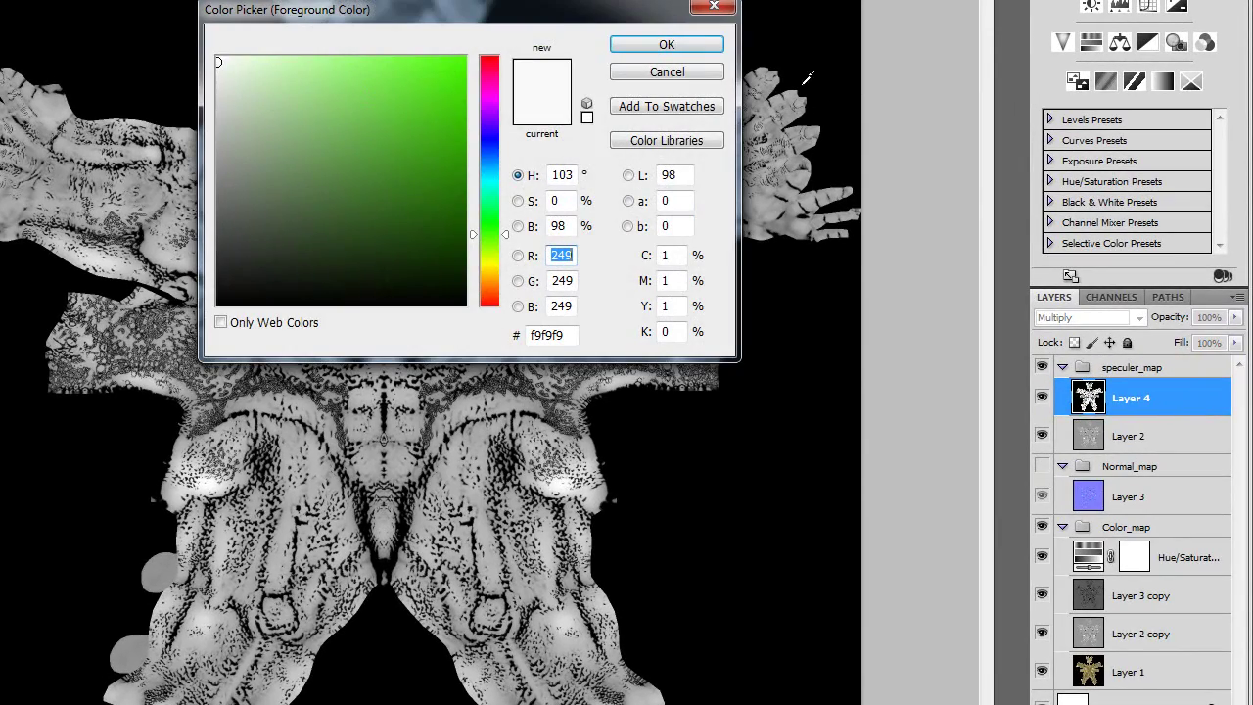
click(715, 45)
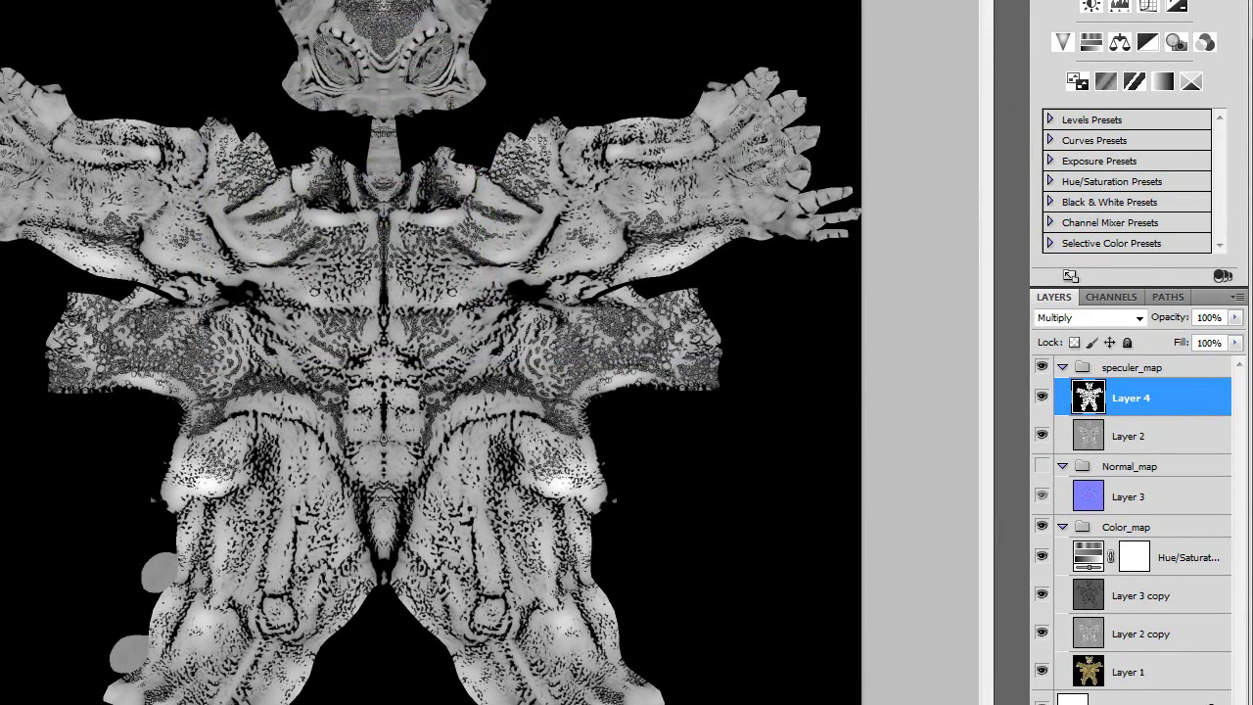
key(ctrl+shift+alt+n)
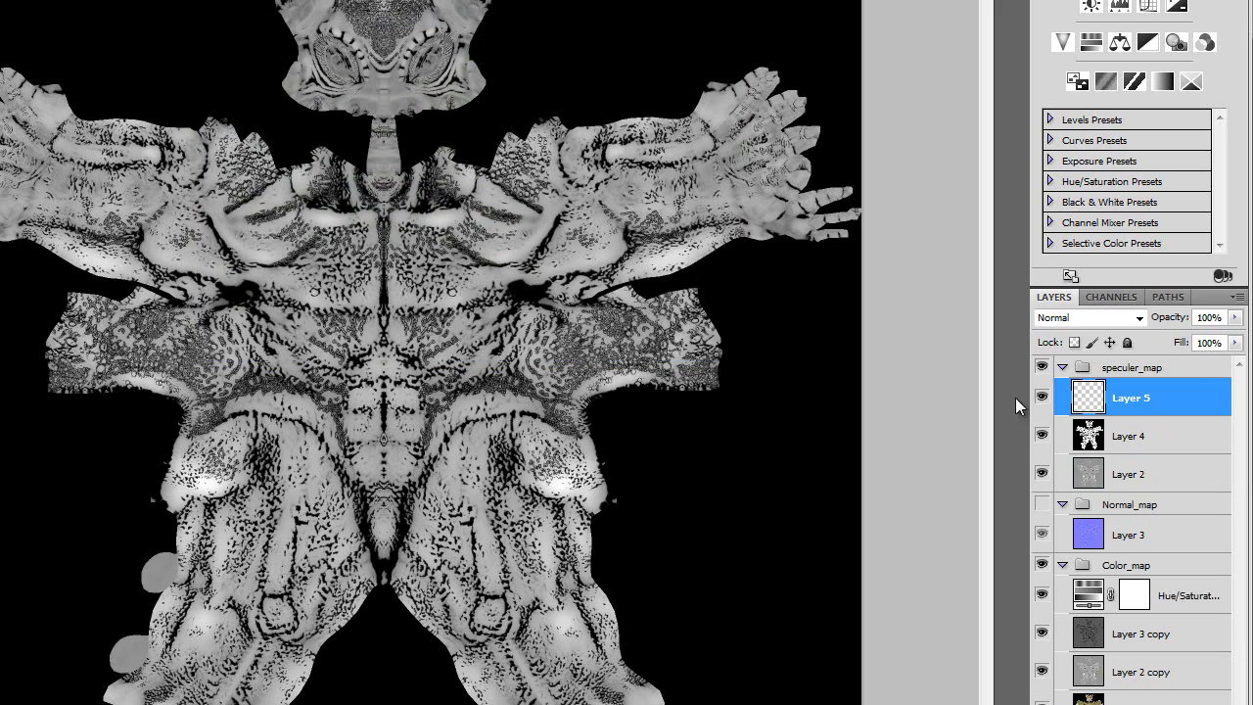
mouse_move(235, 514)
mouse_down()
mouse_move(320, 572)
mouse_move(345, 589)
mouse_up()
key(ctrl+z)
Check the eyeballs' position in the color map, and paint both eyeballs white on the new specular layer
click(1041, 368)
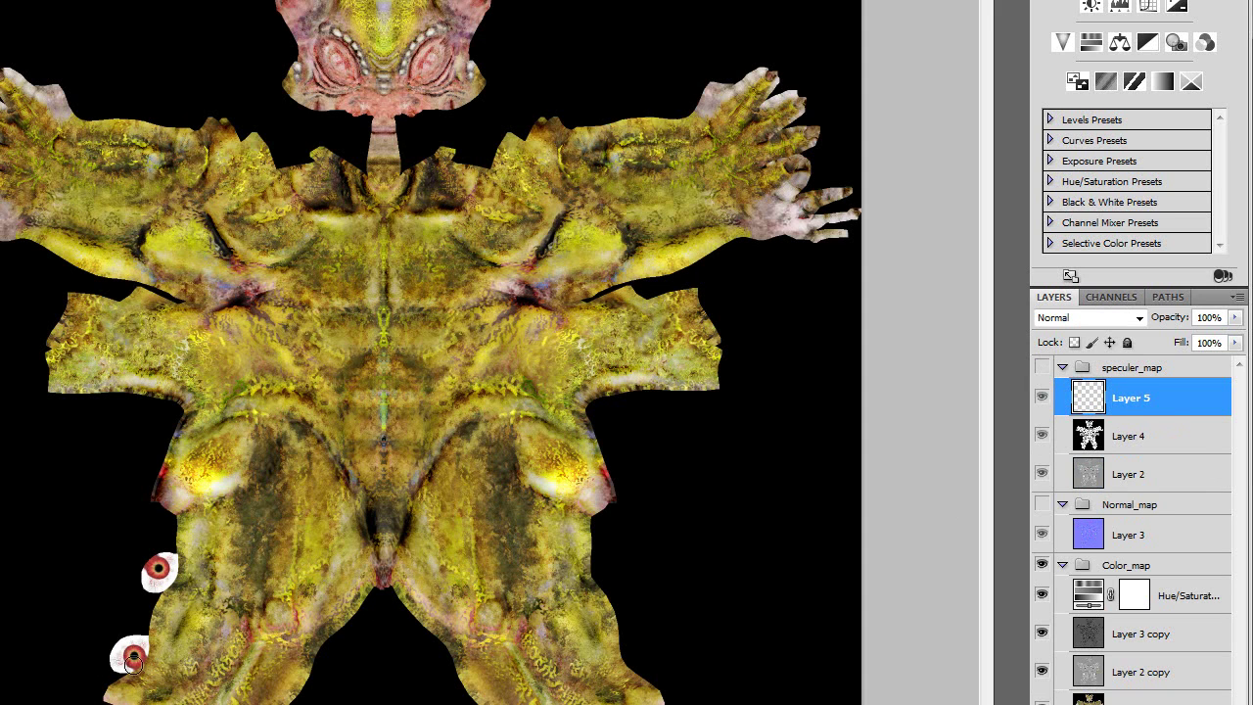
click(1041, 367)
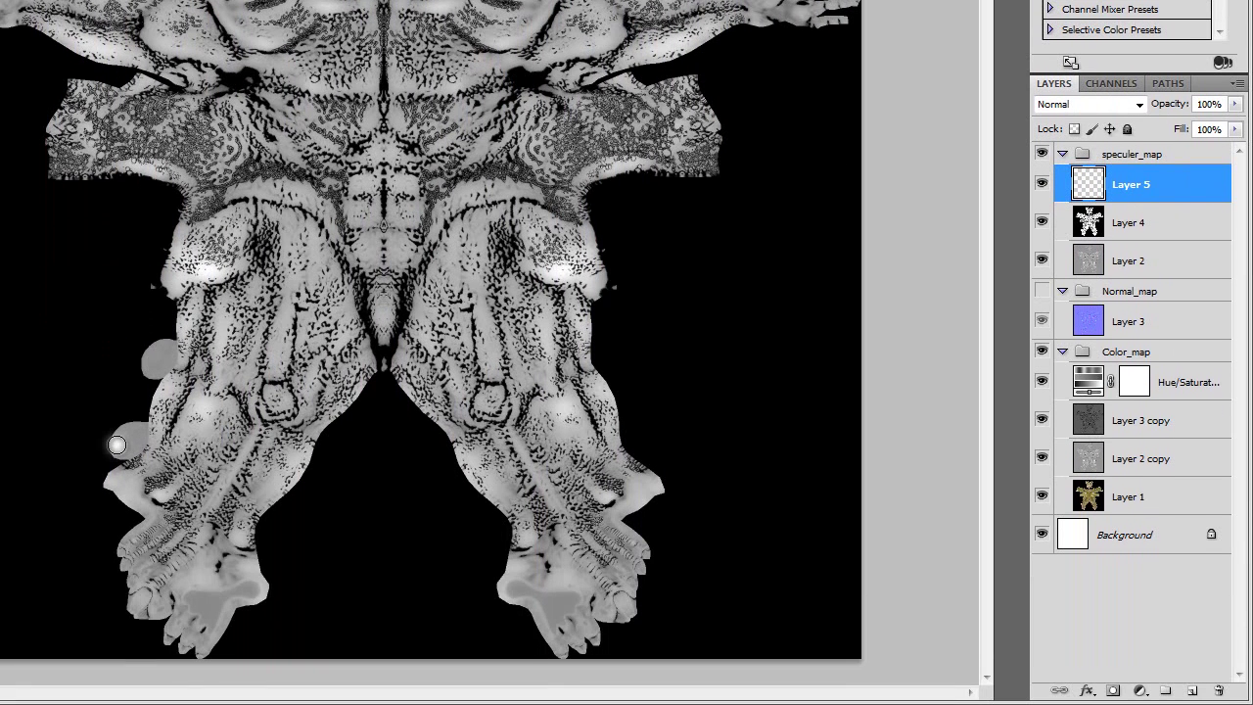
drag(120, 638, 134, 631)
mouse_move(134, 431)
mouse_down()
mouse_move(123, 441)
mouse_move(138, 440)
mouse_move(125, 435)
mouse_move(147, 359)
mouse_move(168, 348)
mouse_move(167, 361)
mouse_move(157, 368)
mouse_move(159, 349)
mouse_up()
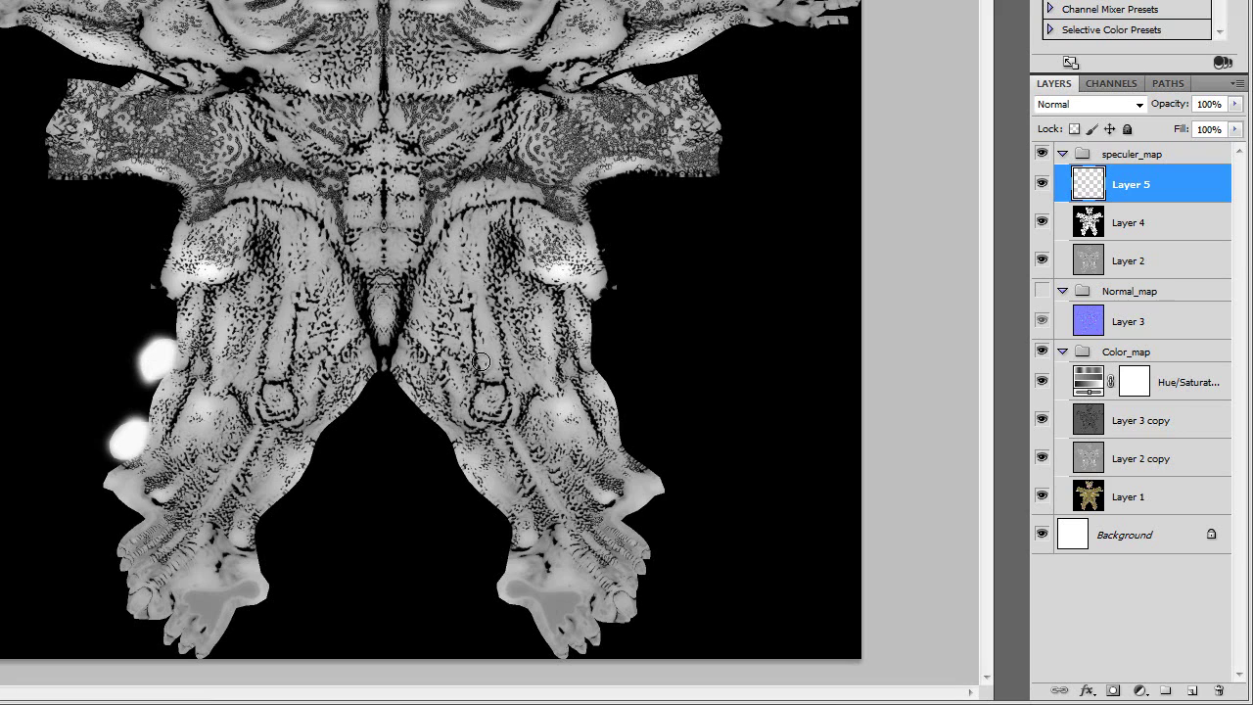
click(150, 355)
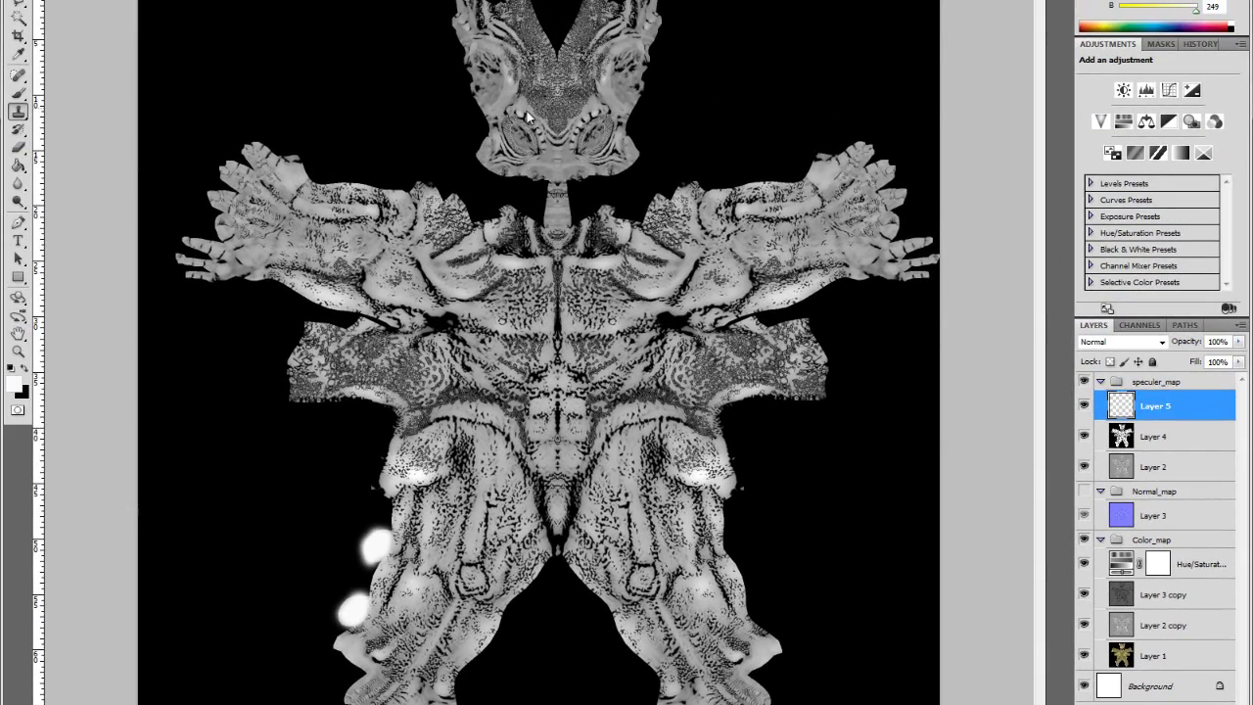
click(527, 111)
click(711, 217)
click(519, 116)
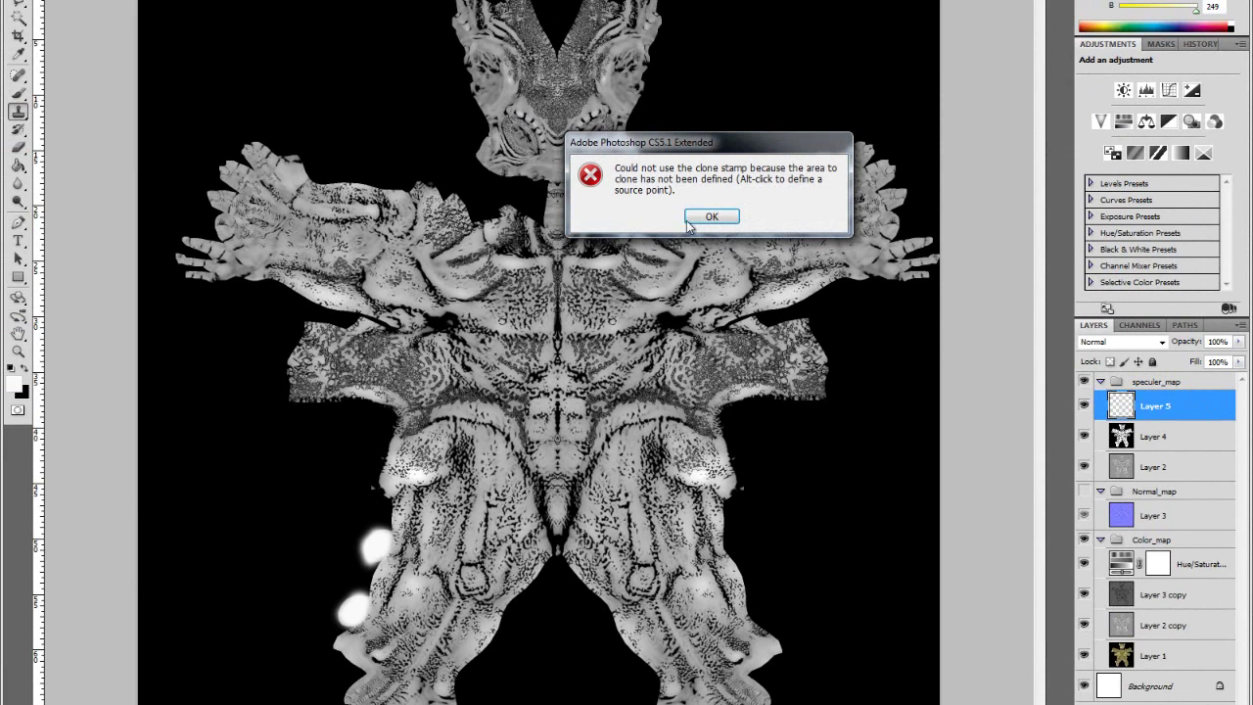
click(708, 216)
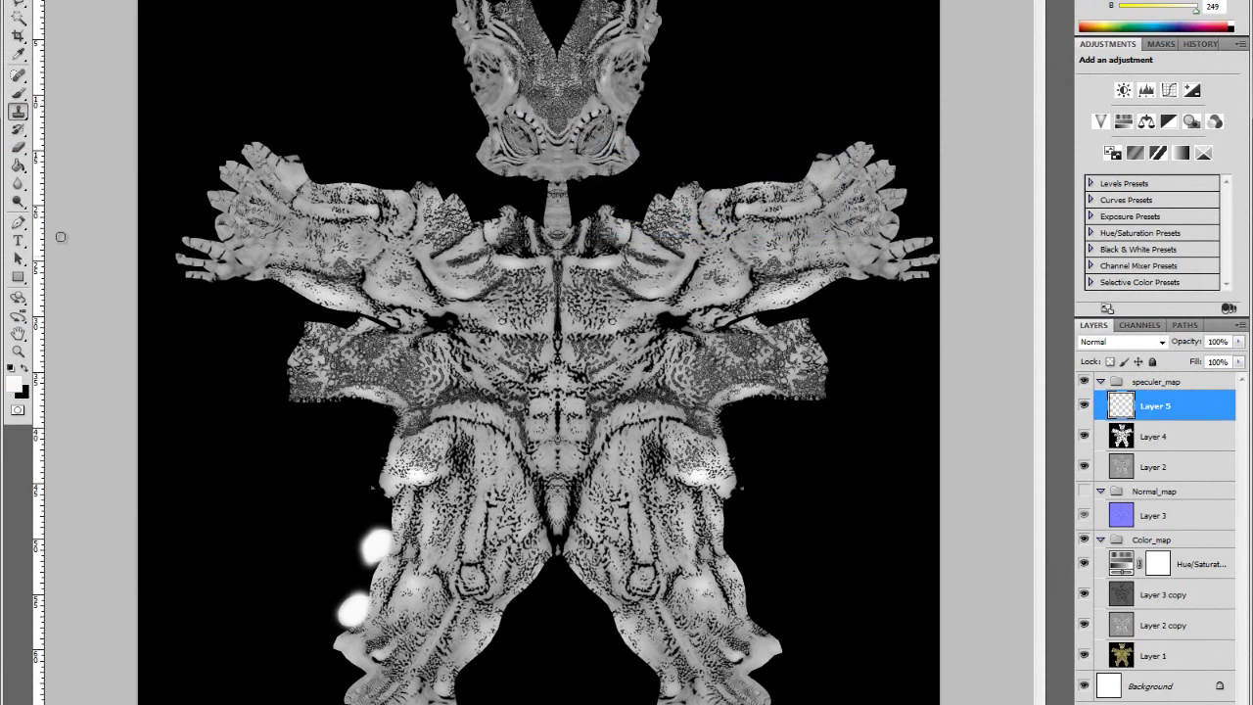
Switch to the History Brush and paint white spots on the small bumps around both eyes on the head
click(17, 129)
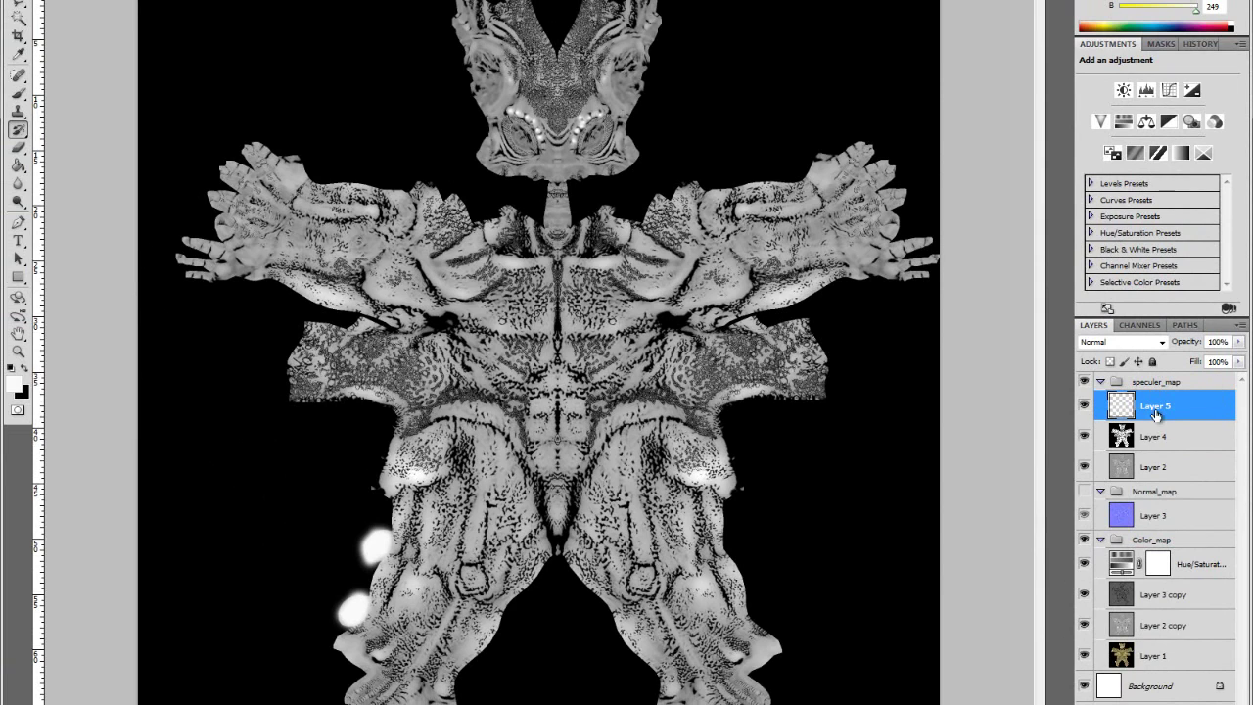
Hide the speculer_map group and save the color map as the JPEG Color_PS in the images folder at Maximum quality 12
click(1083, 381)
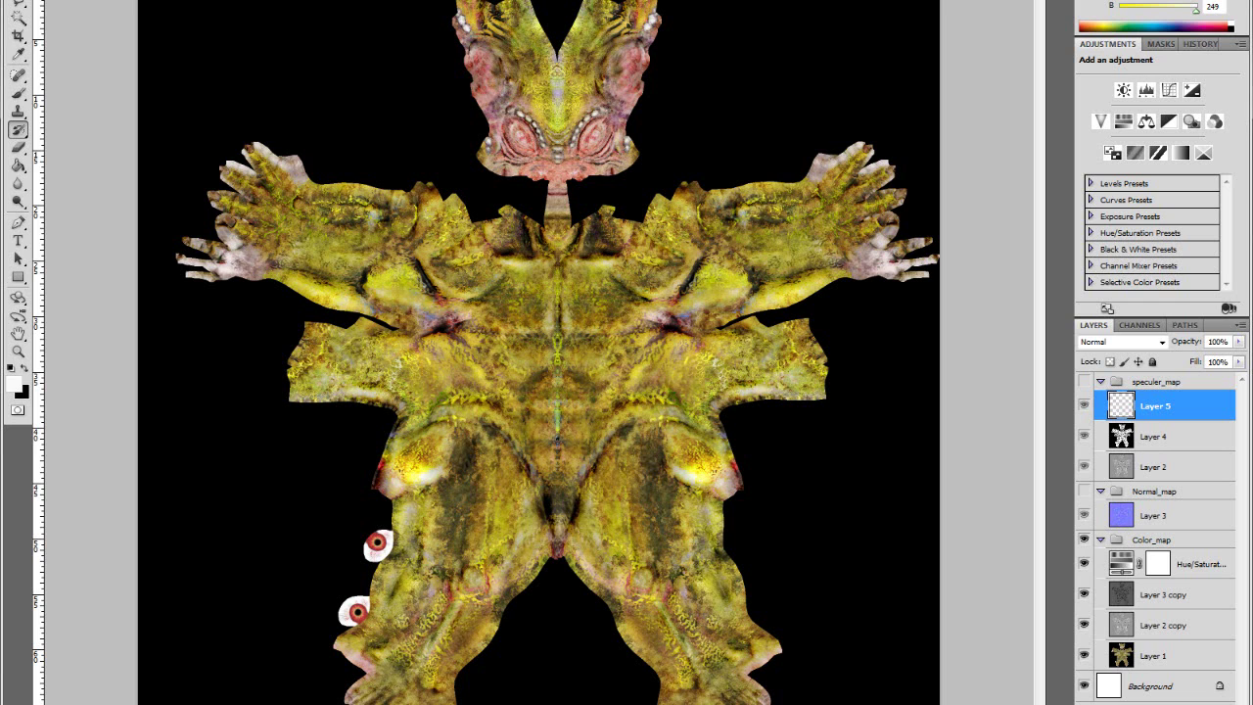
key(alt+f)
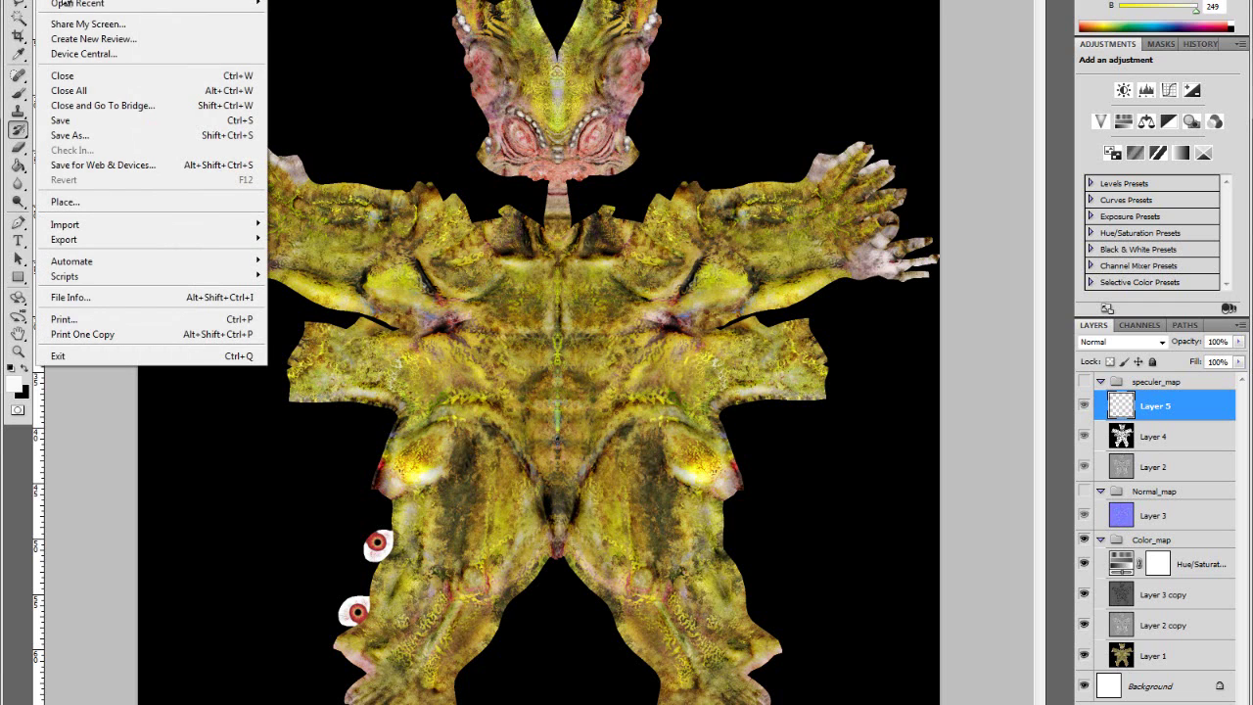
click(98, 136)
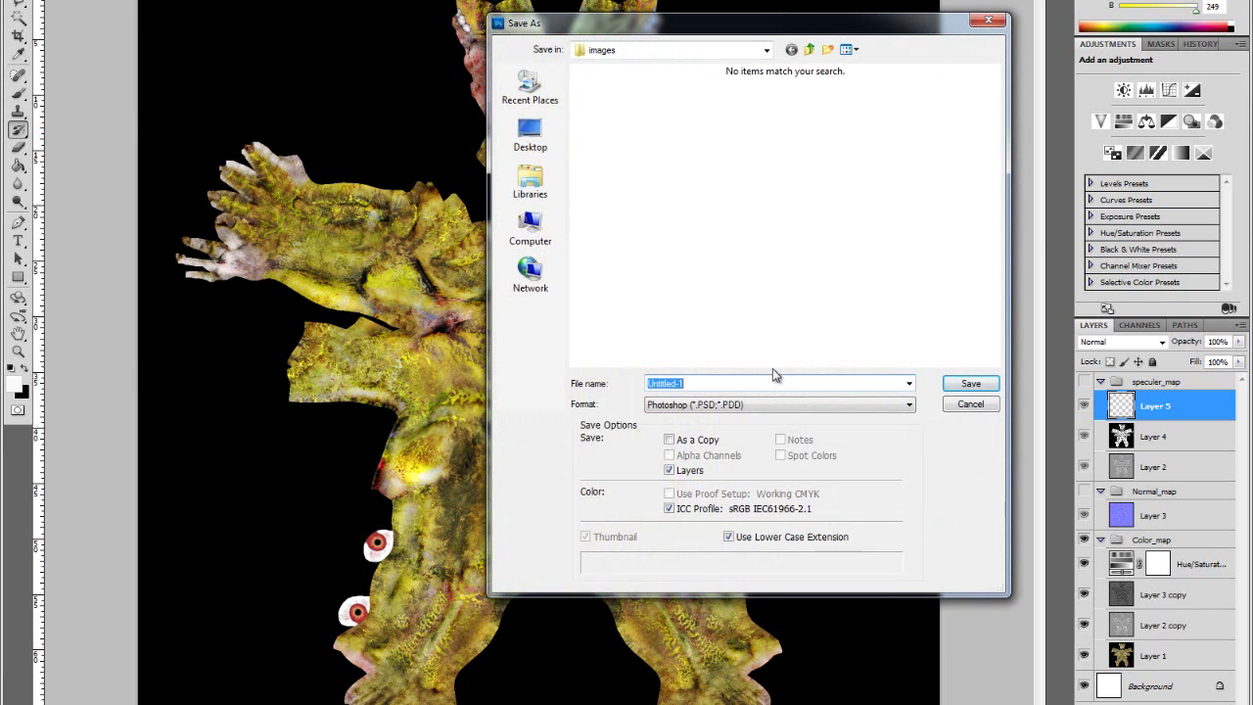
click(877, 405)
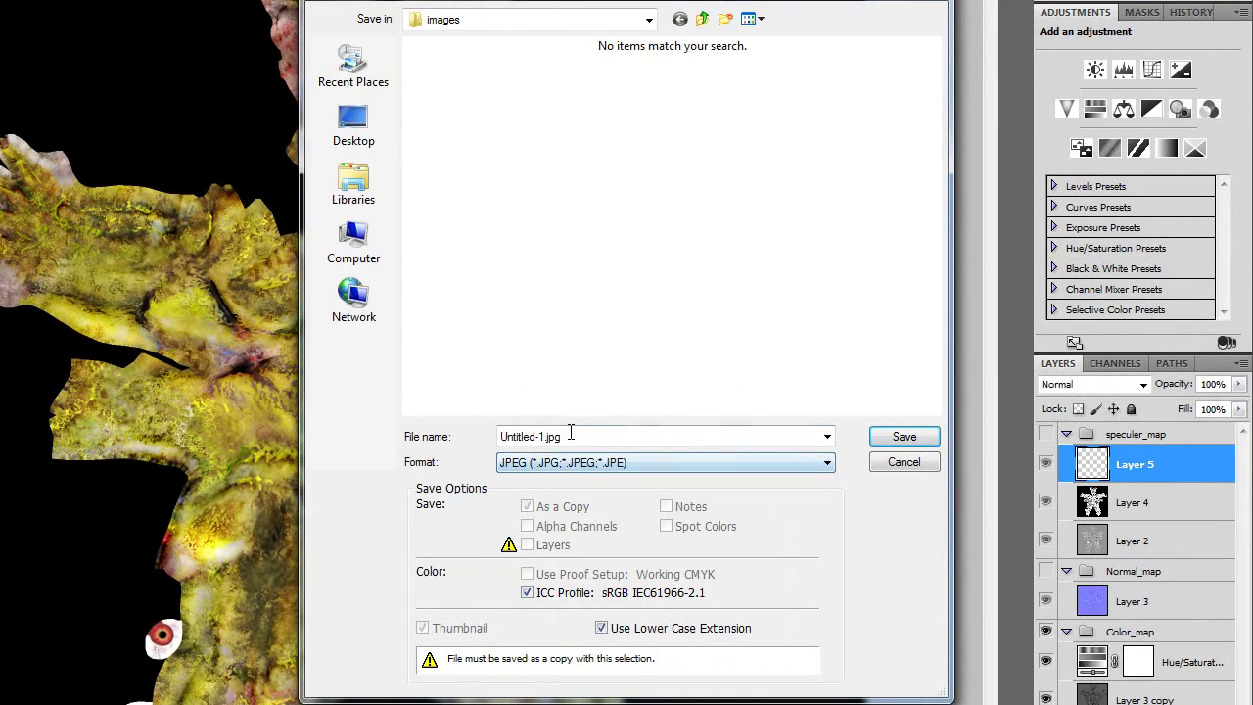
click(548, 437)
click(547, 437)
drag(545, 436, 389, 400)
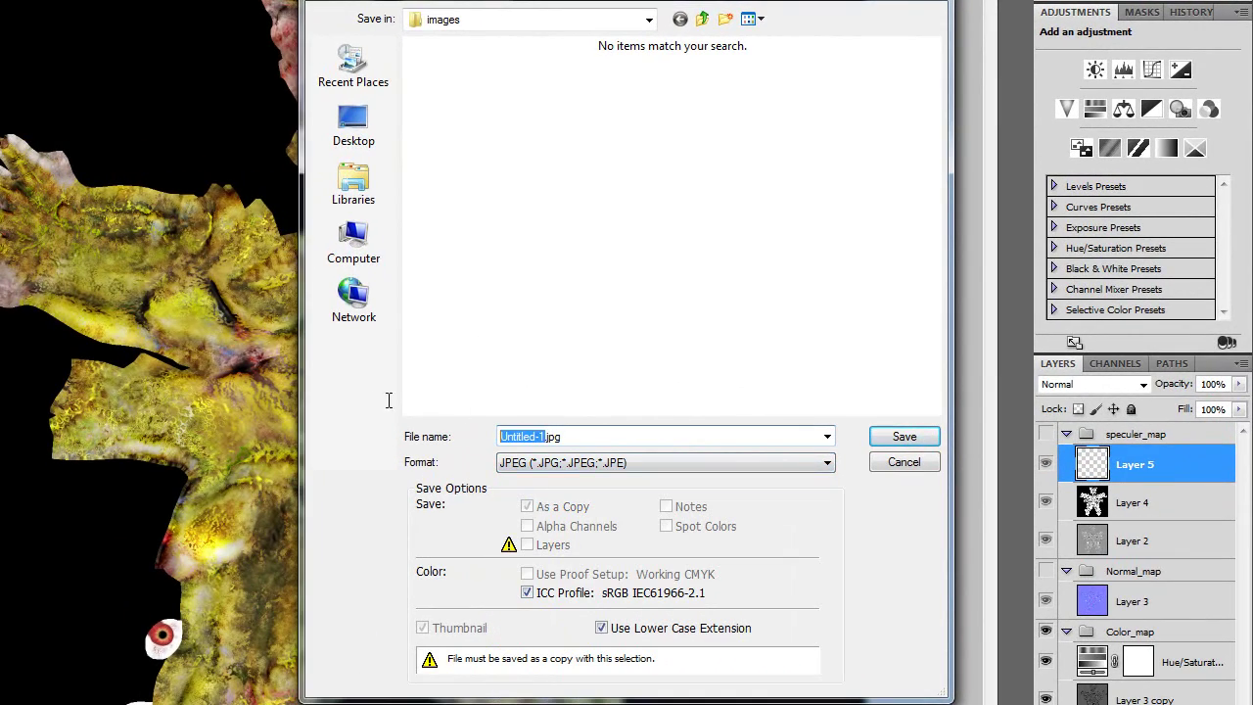
text(Color_PS)
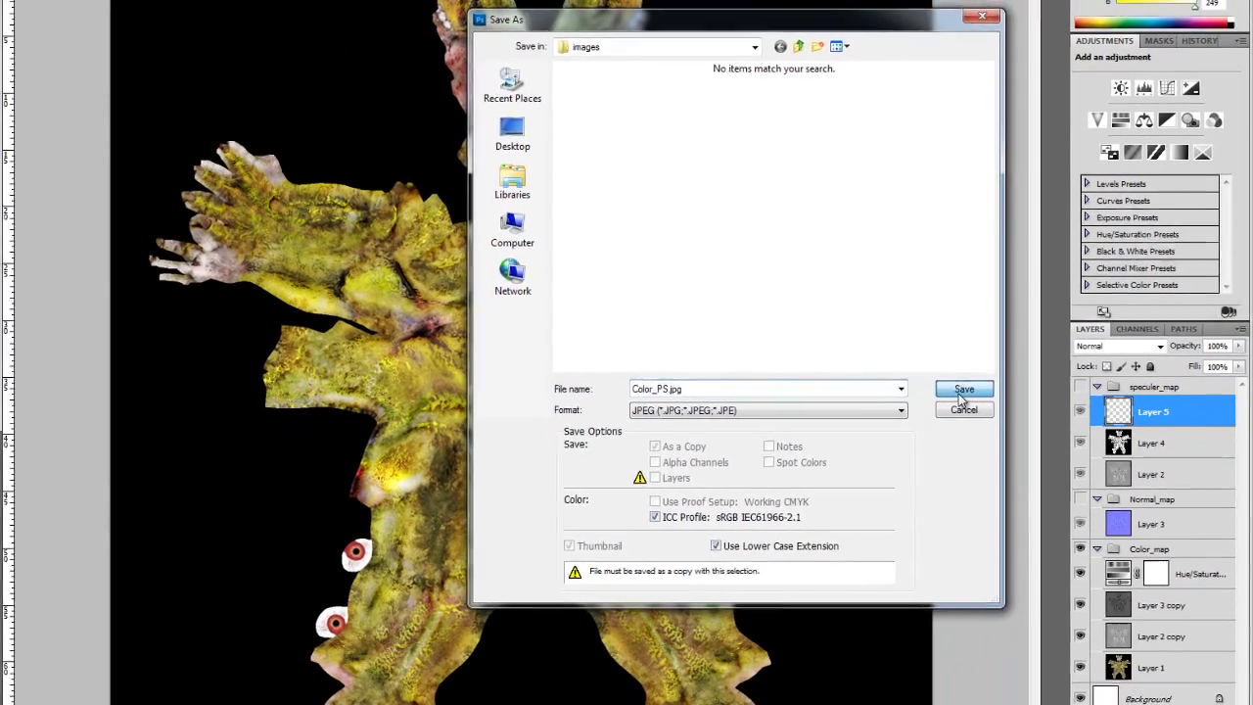
click(928, 419)
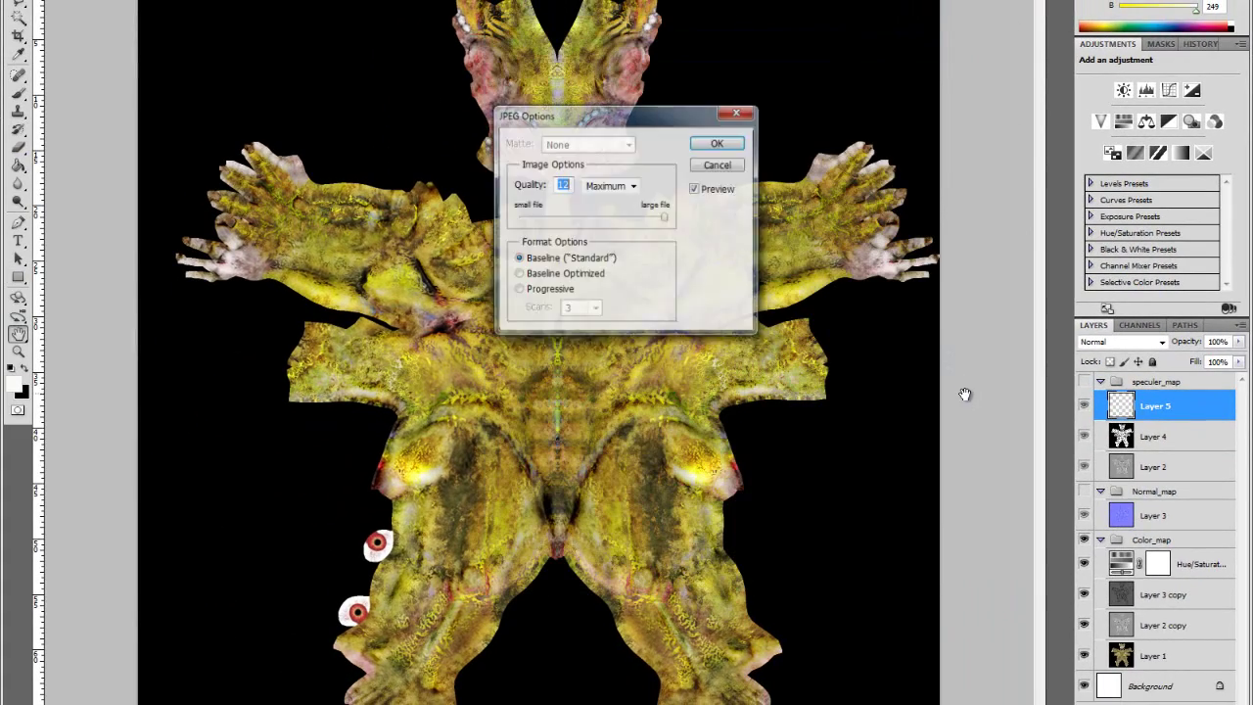
click(718, 144)
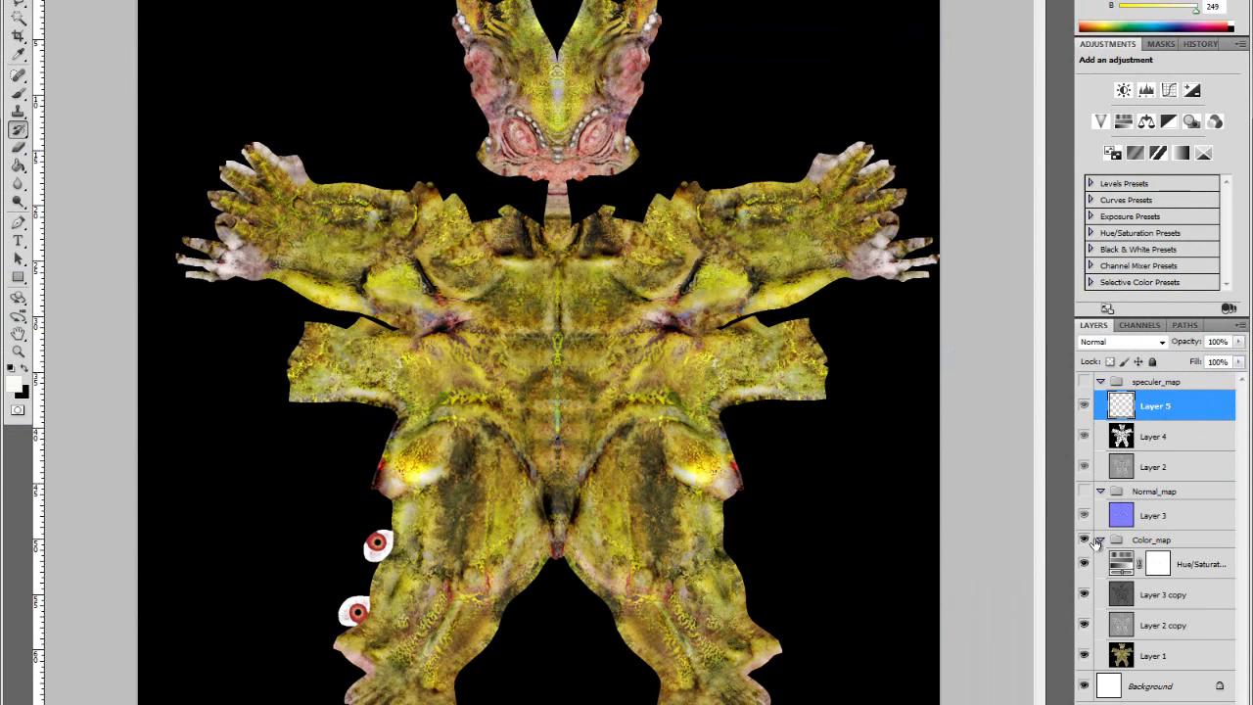
Show the Normal_map group in place of Color_map and save the normal map as the JPEG Normaol_ps at Maximum quality 12
click(1084, 540)
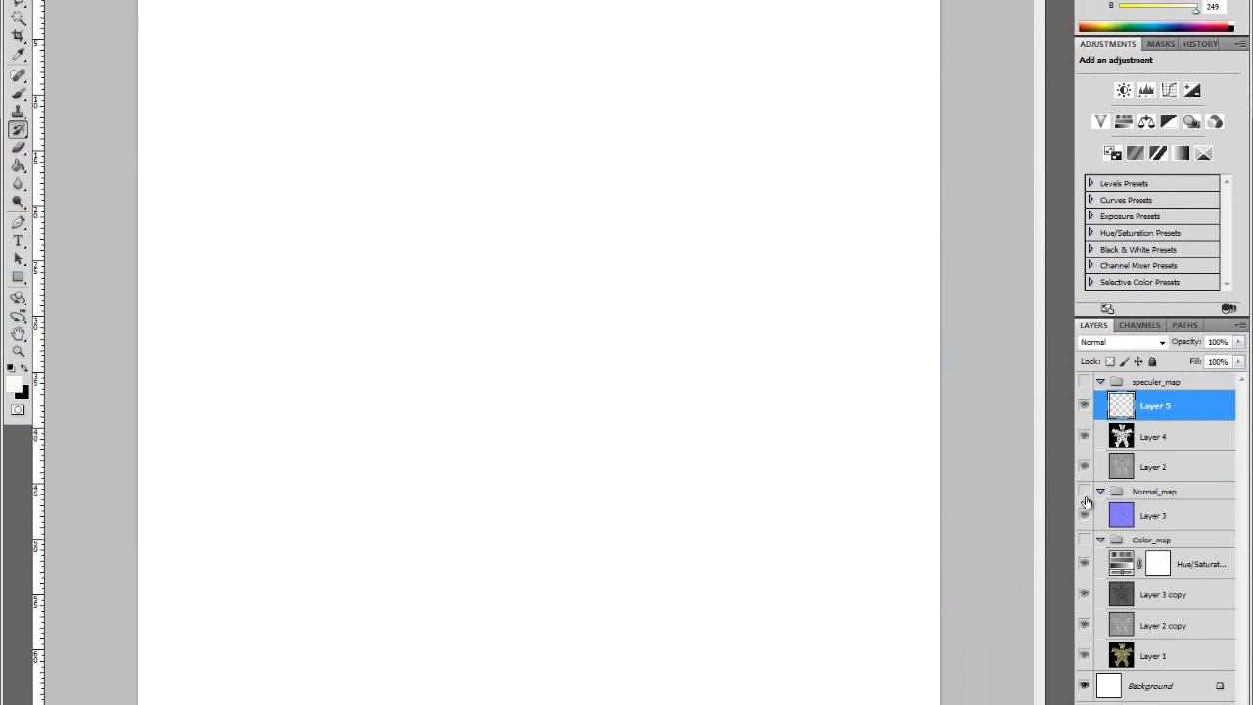
click(1084, 490)
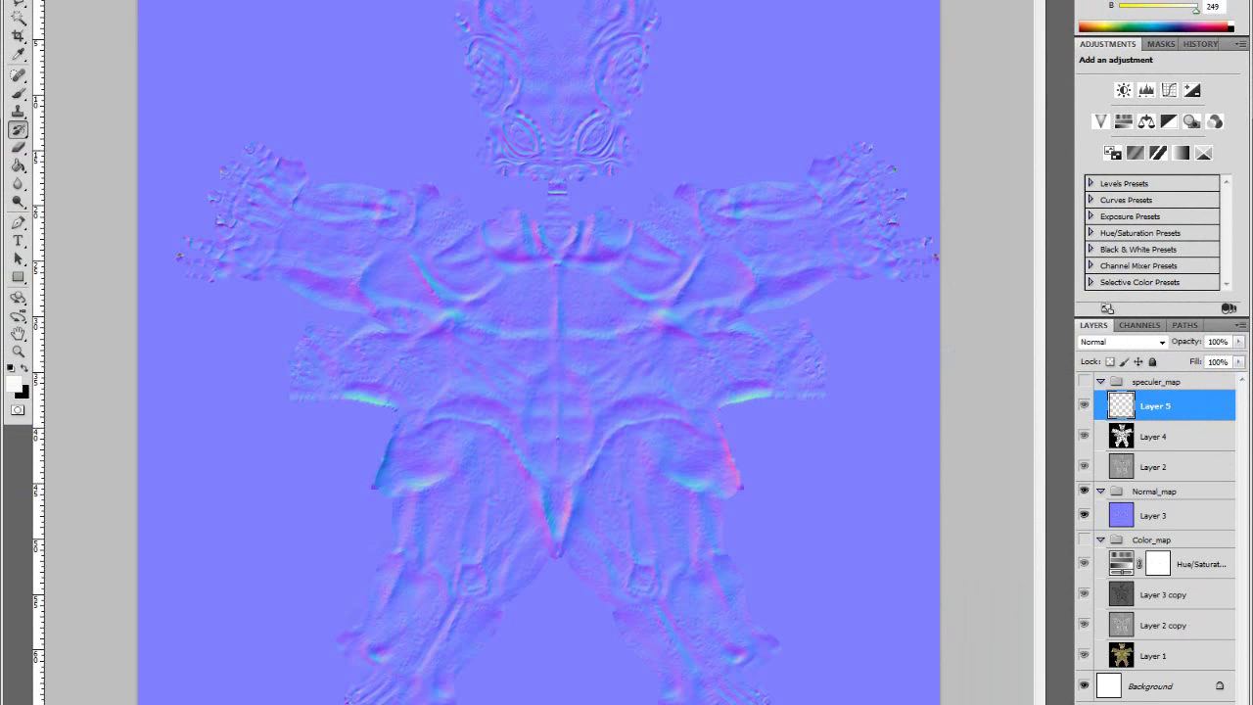
key(alt+f)
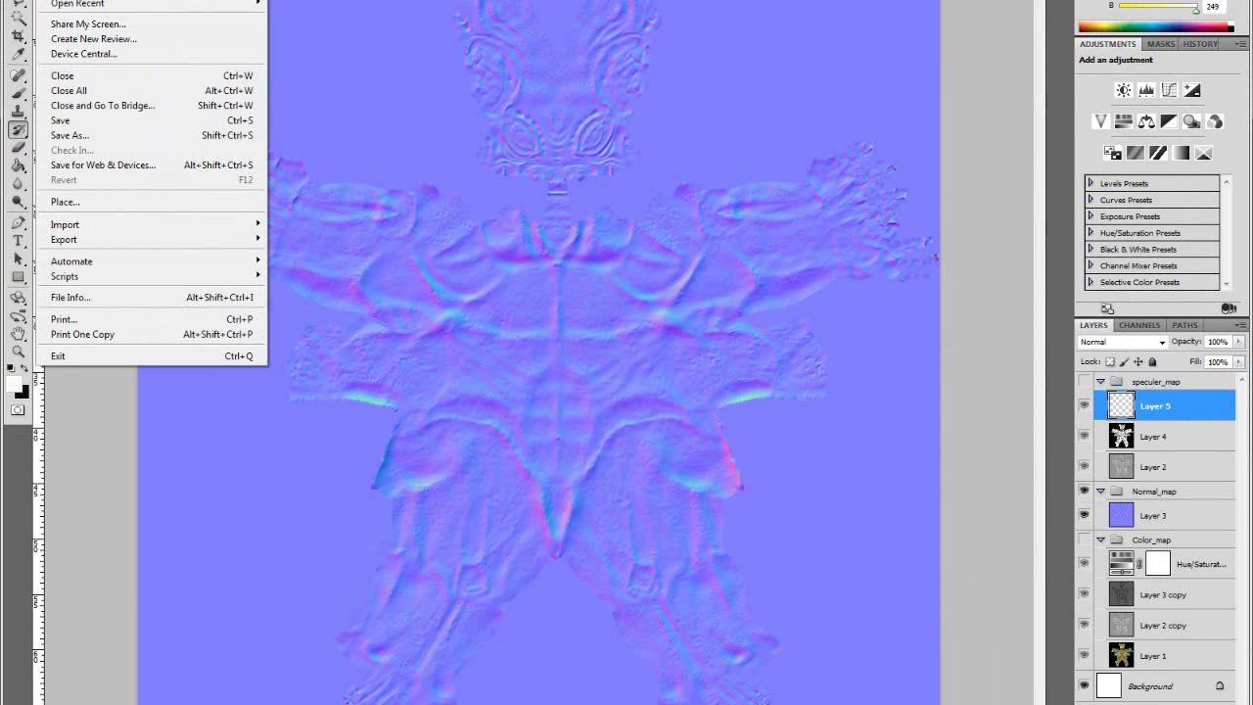
click(86, 135)
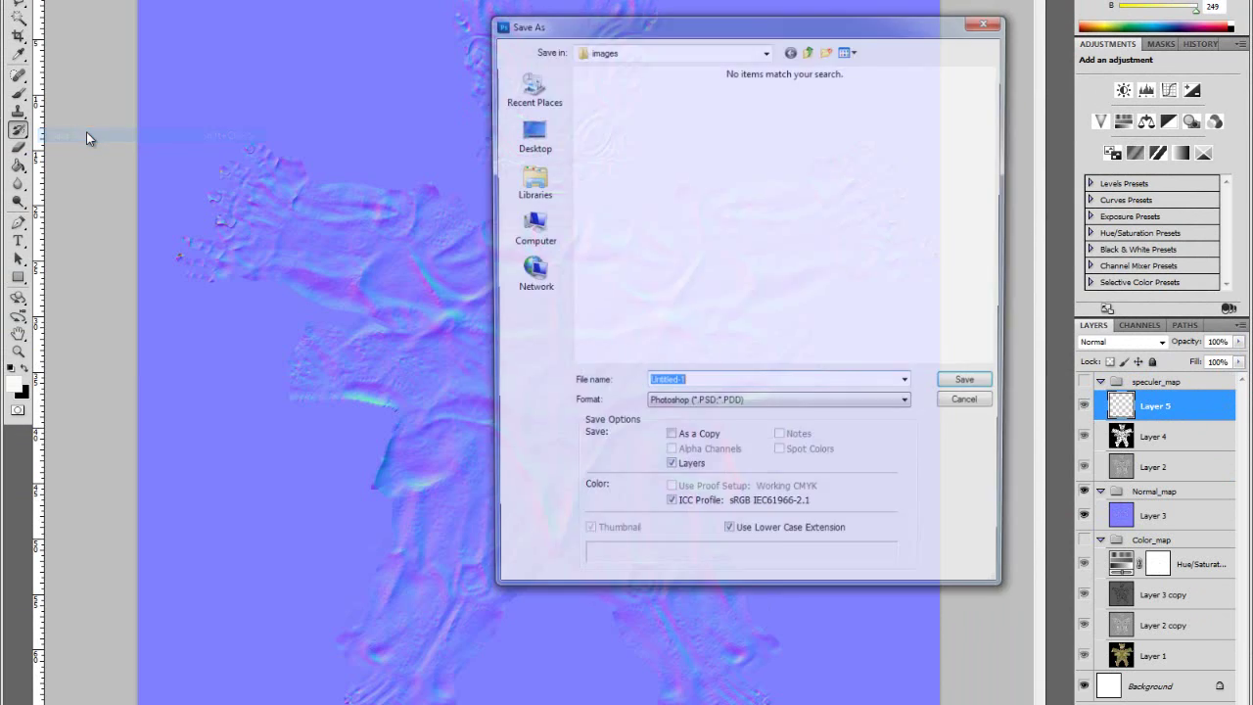
click(910, 405)
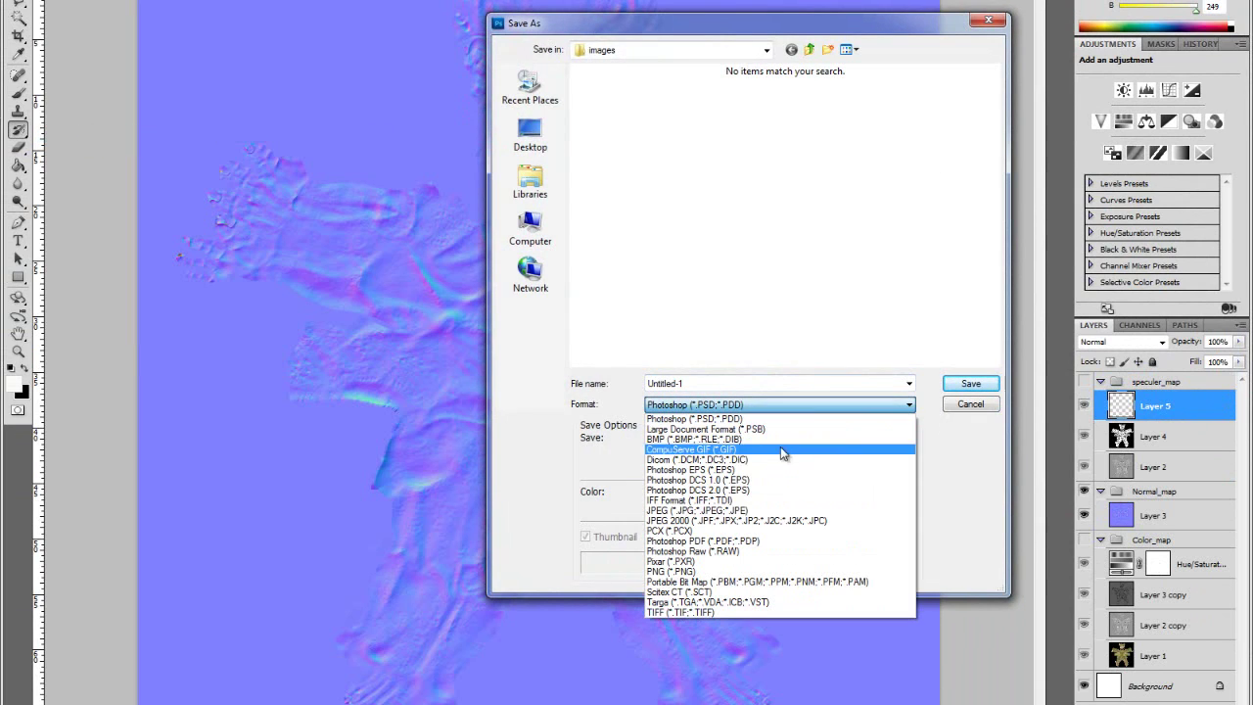
click(747, 512)
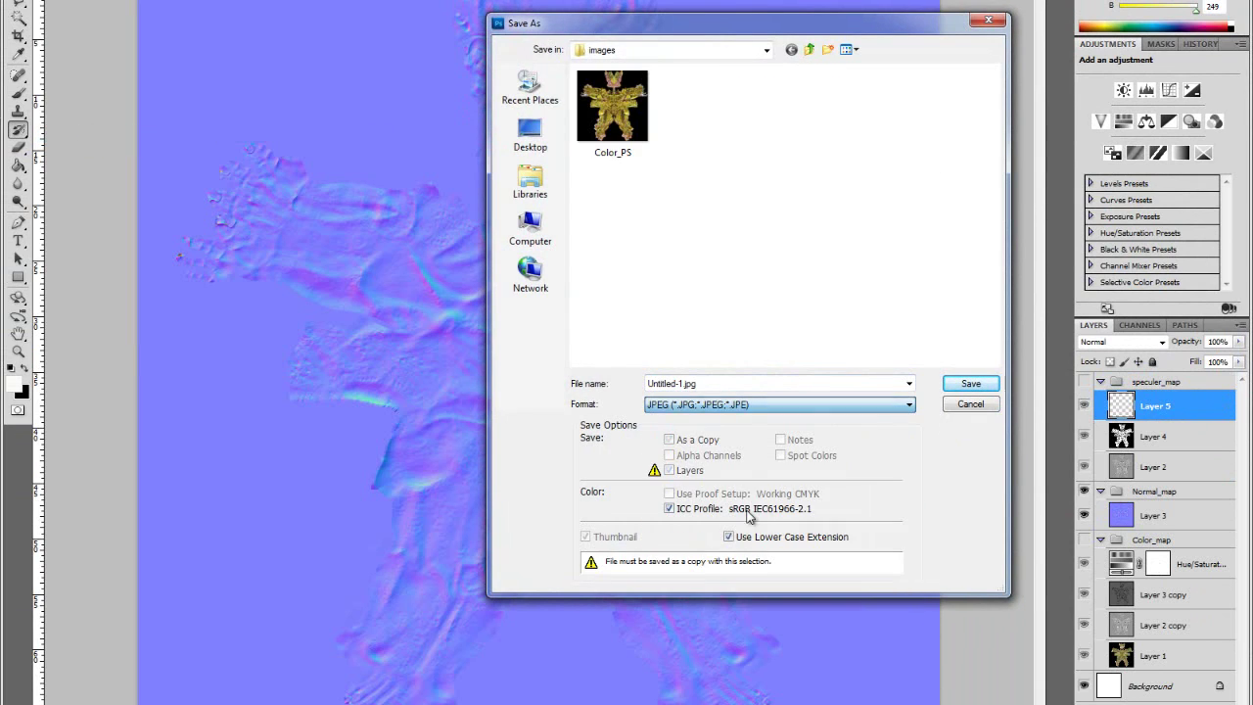
double_click(693, 382)
text(Normaol_ps)
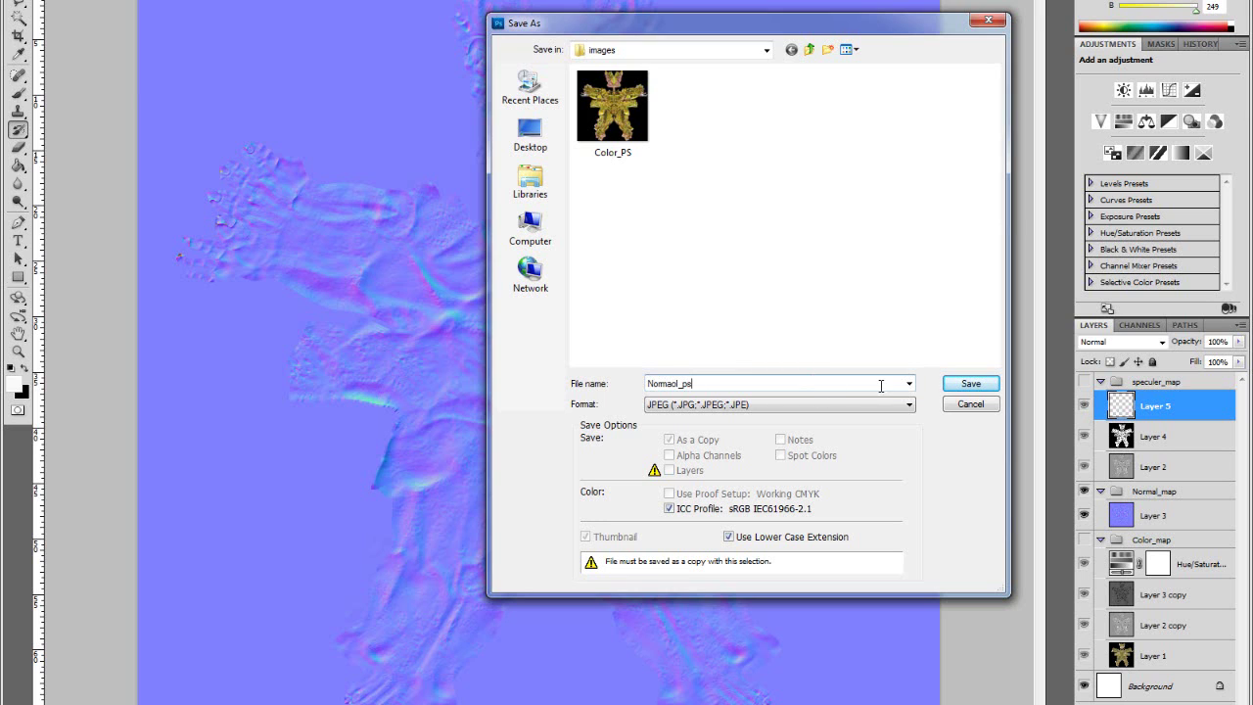
click(968, 384)
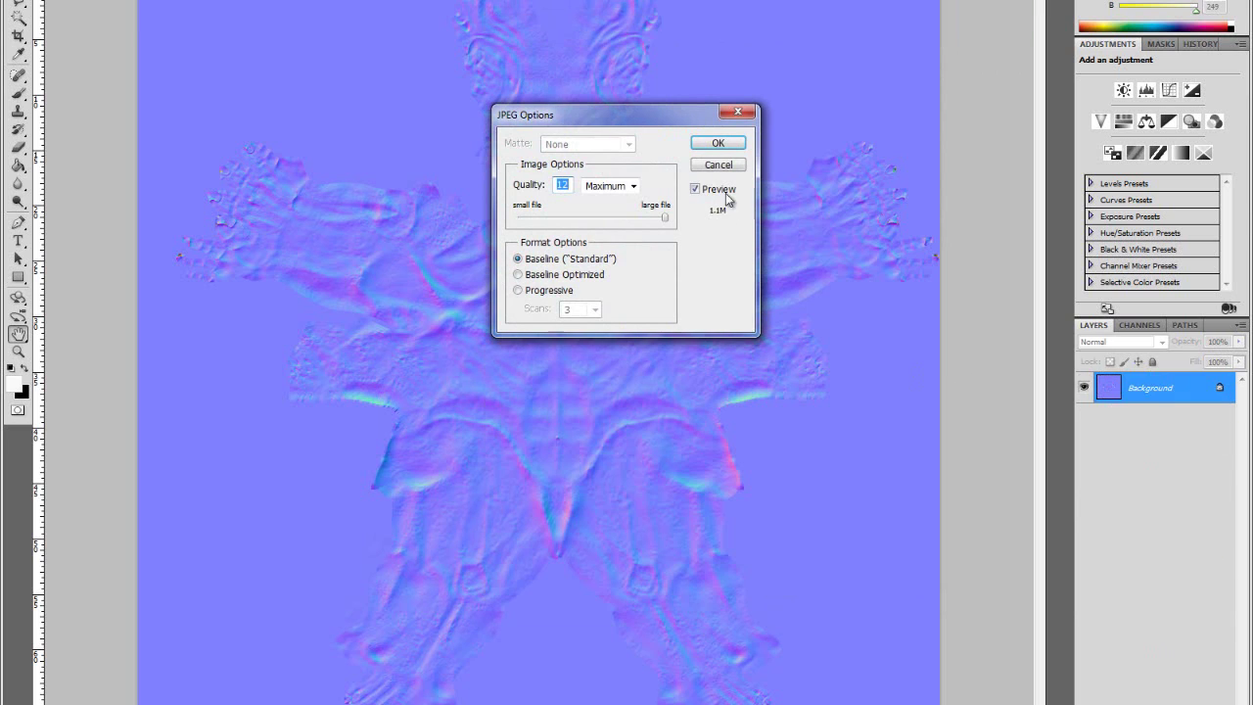
click(718, 144)
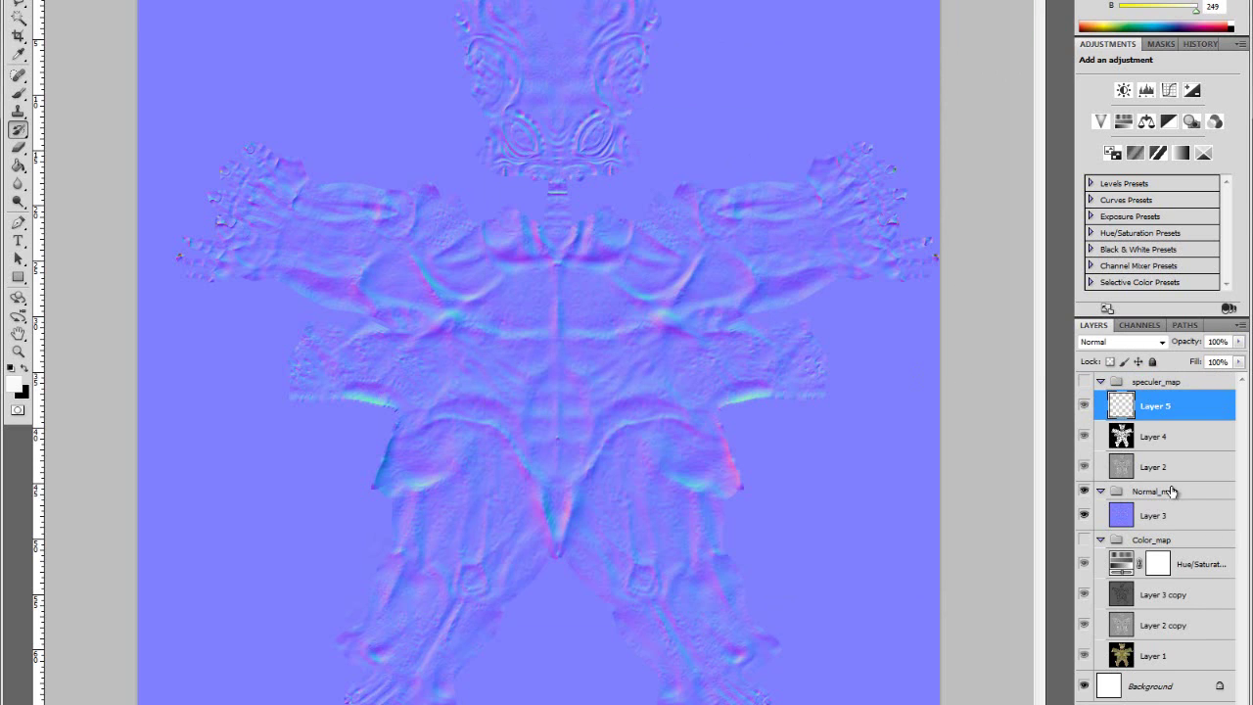
Show the speculer_map group in place of Normal_map and save the specular map as the JPEG specukle_ps at Maximum quality 12
click(1084, 381)
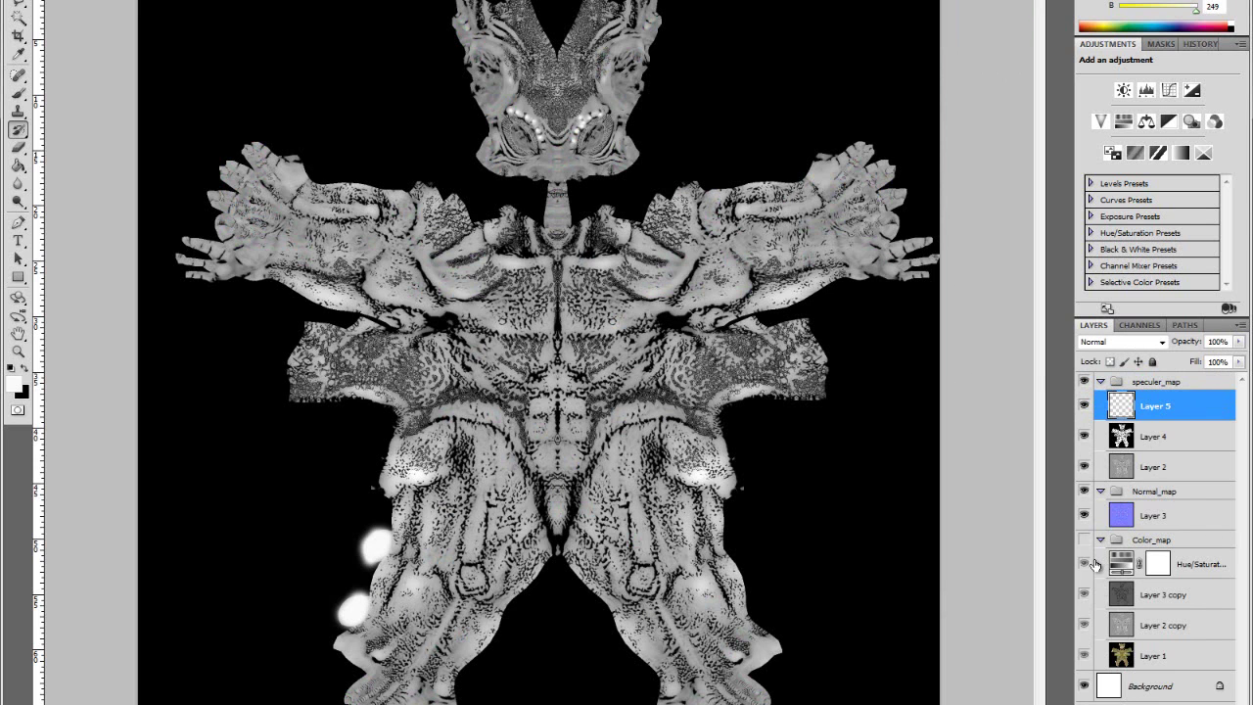
click(1083, 490)
click(51, 0)
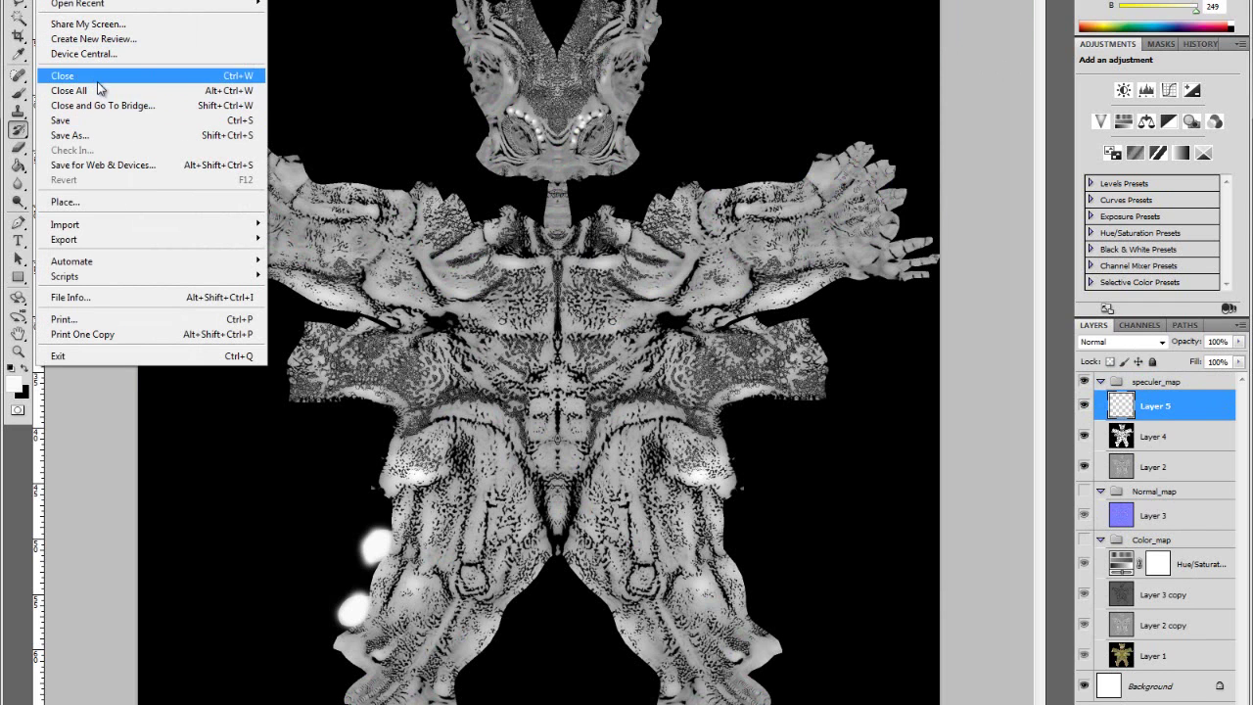
click(68, 135)
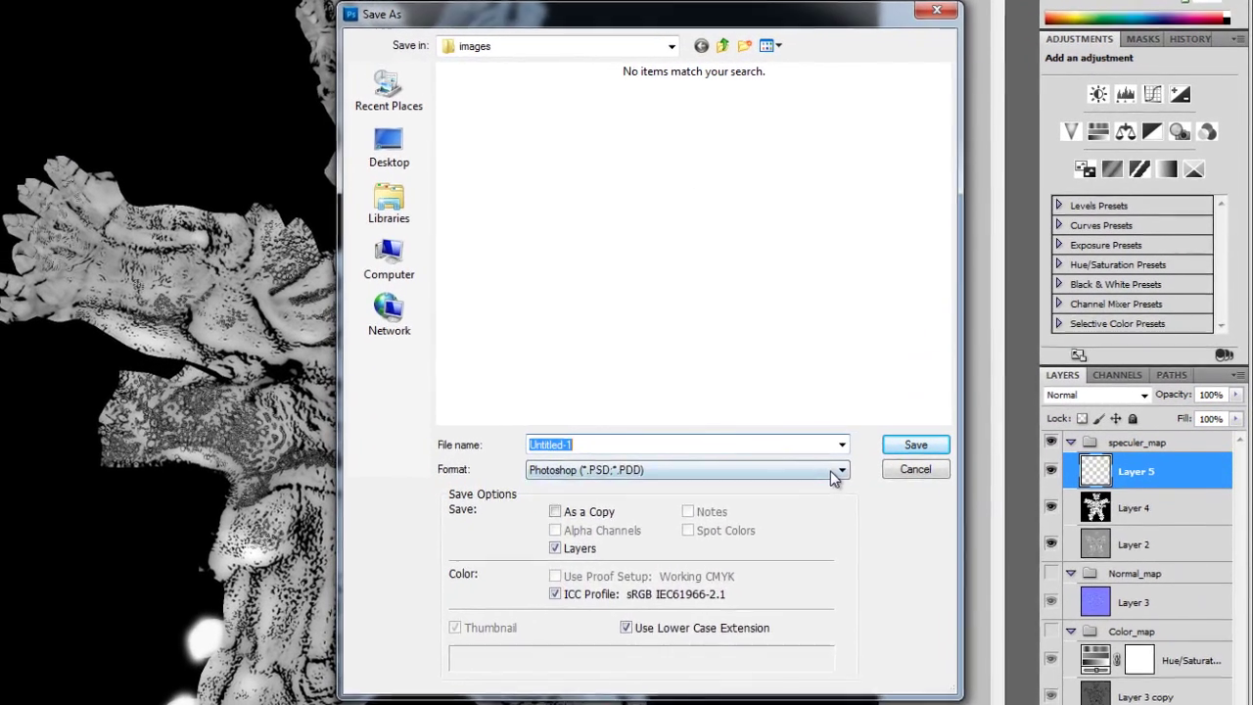
click(871, 436)
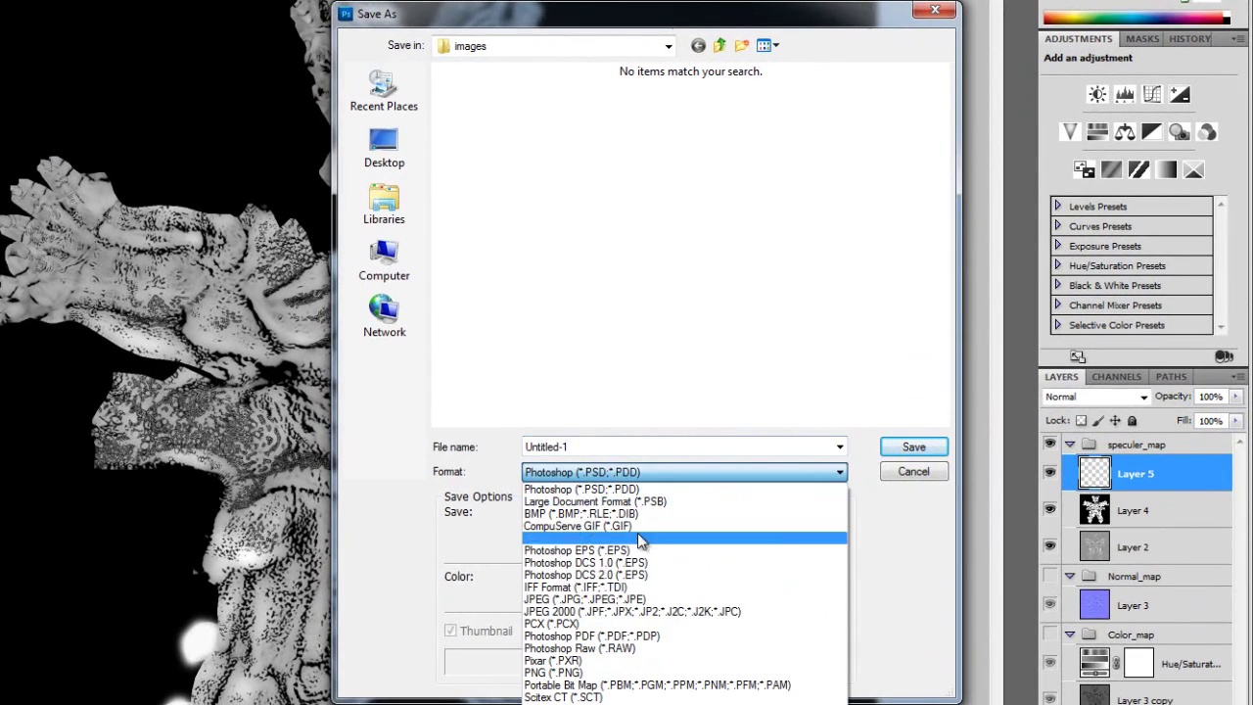
click(584, 598)
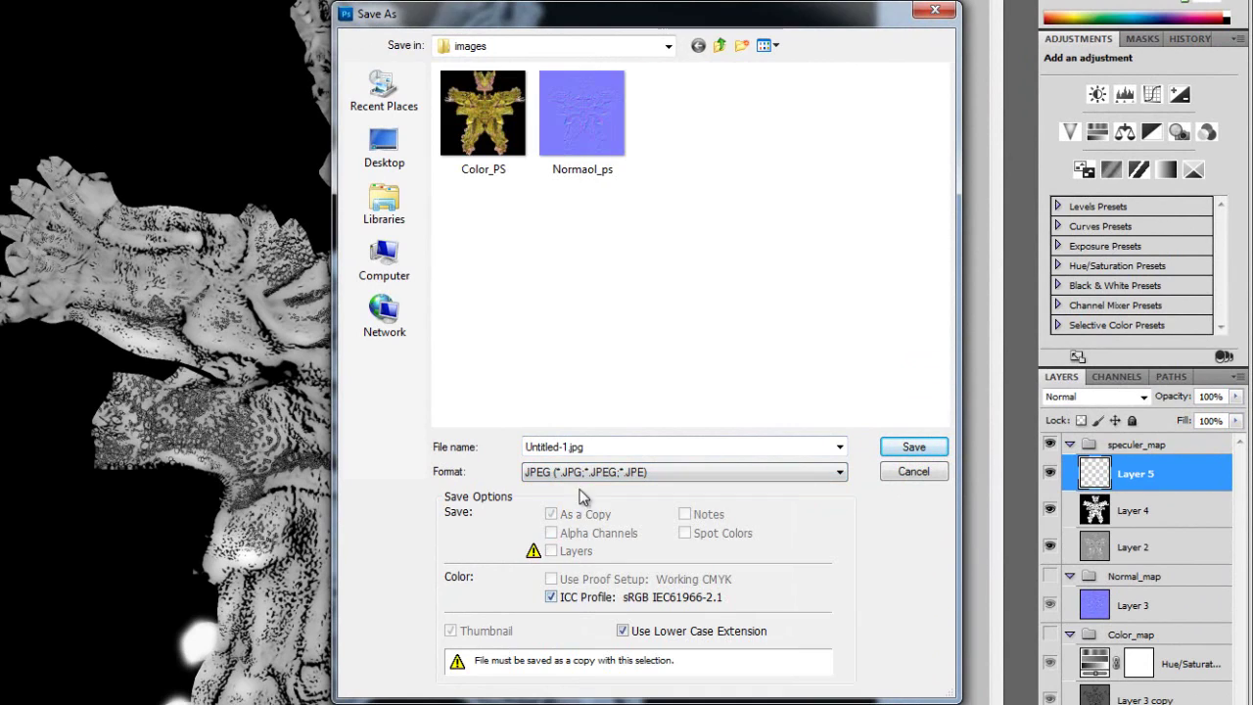
click(558, 448)
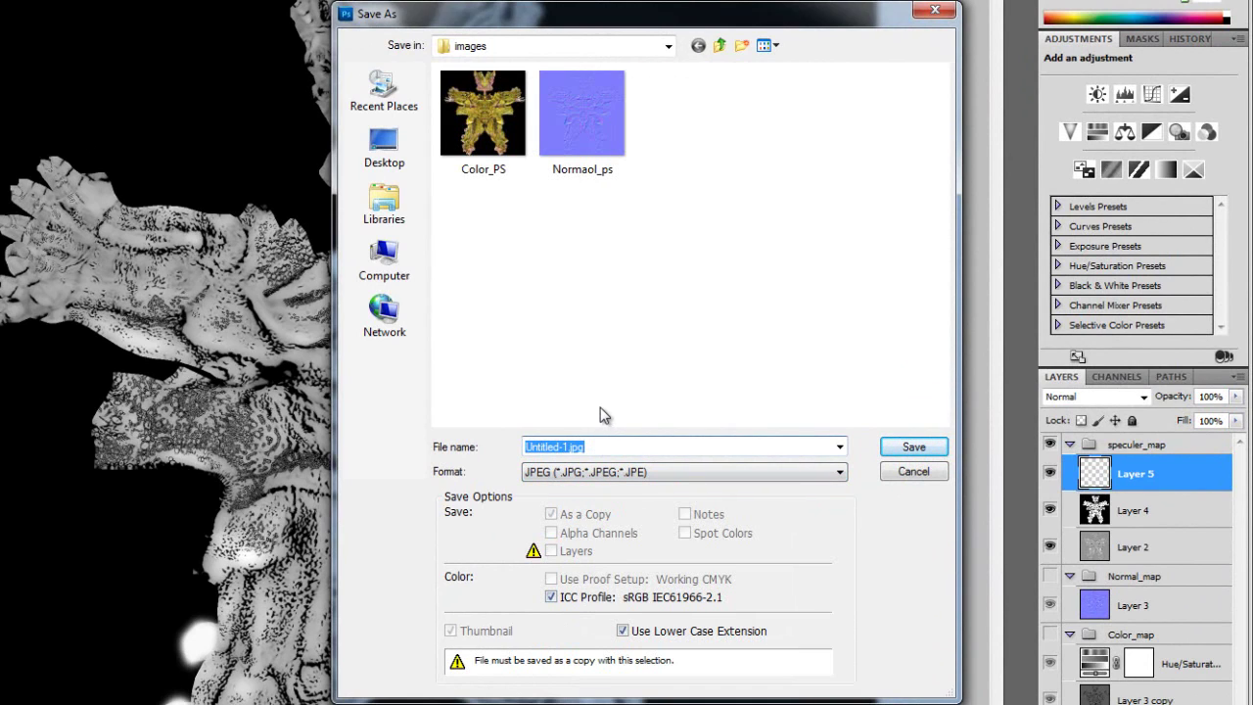
text(spec)
text(_ps)
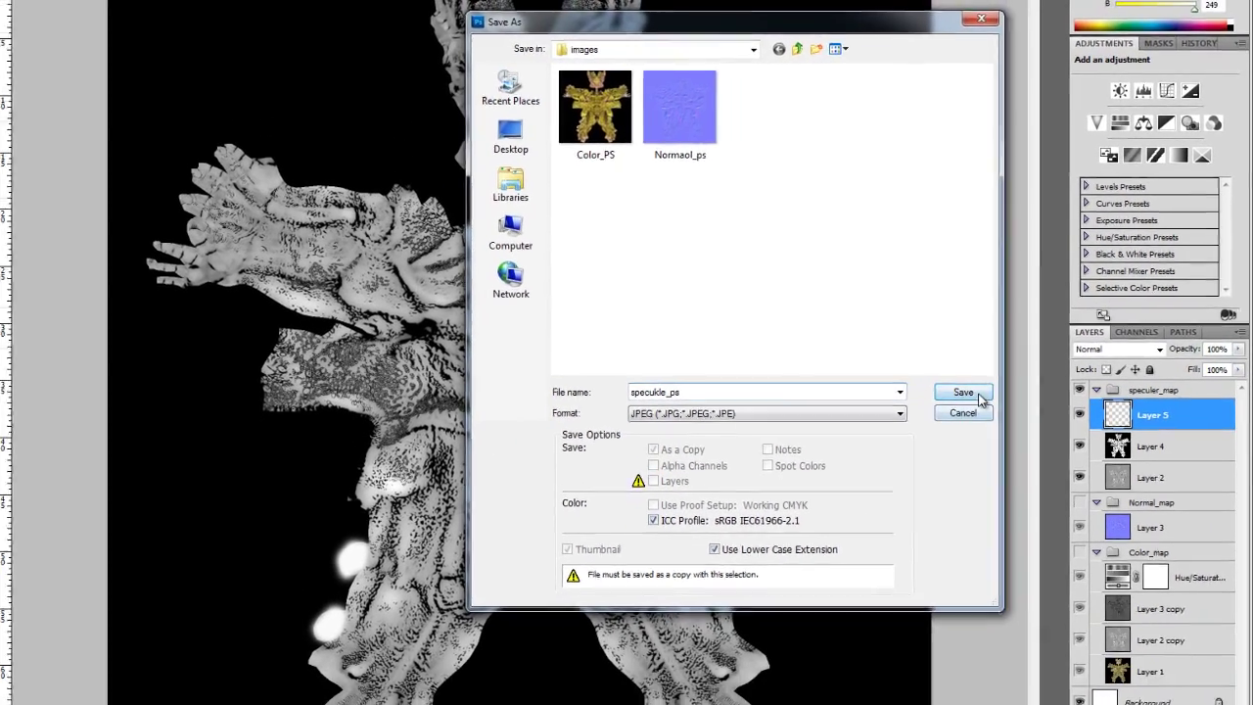
click(913, 447)
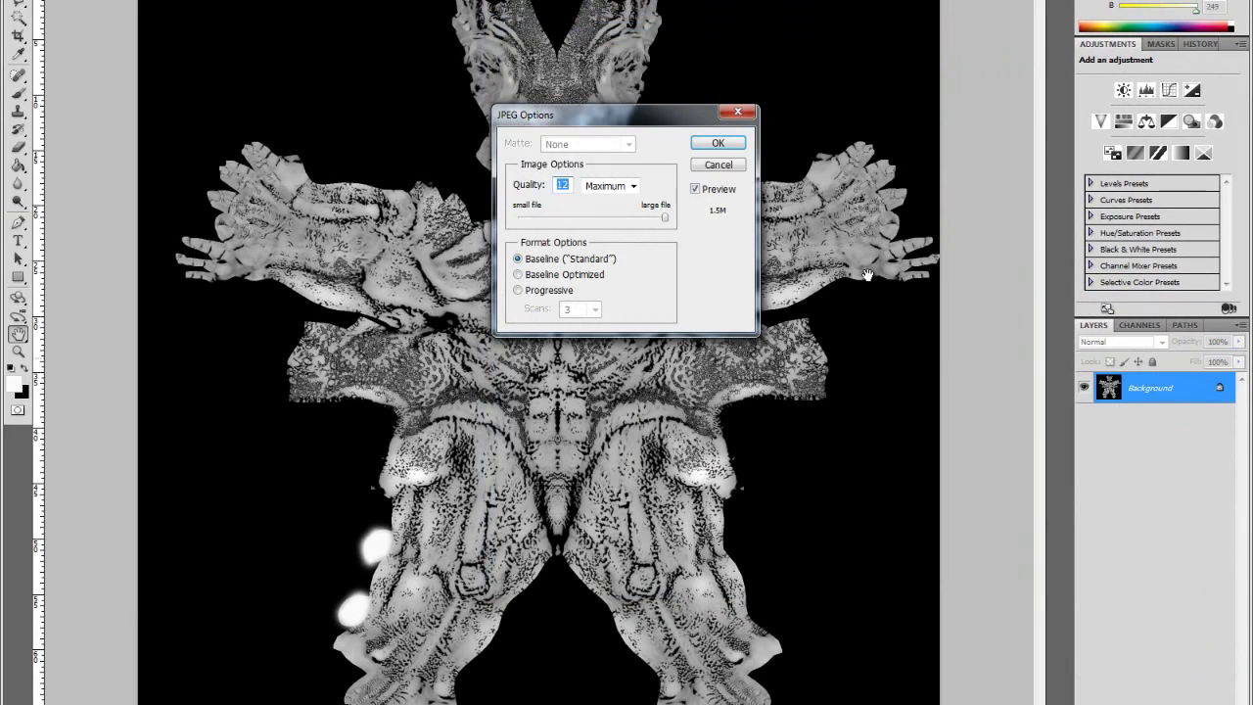
click(717, 144)
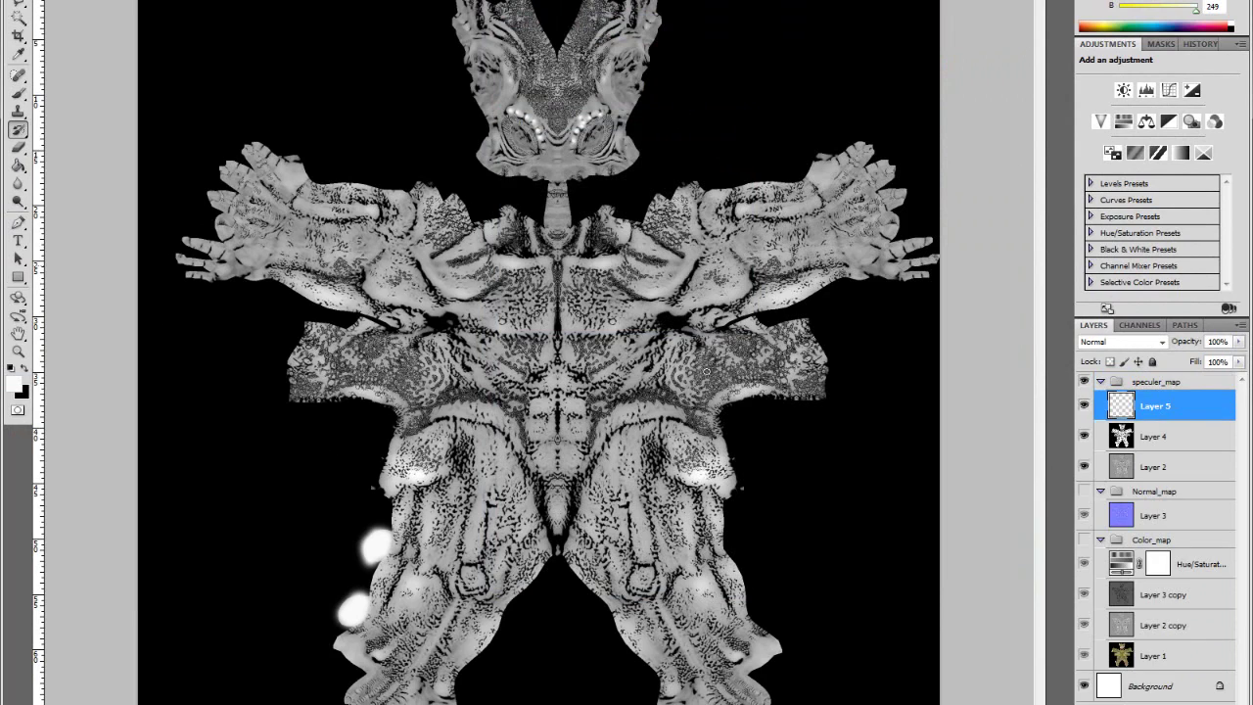